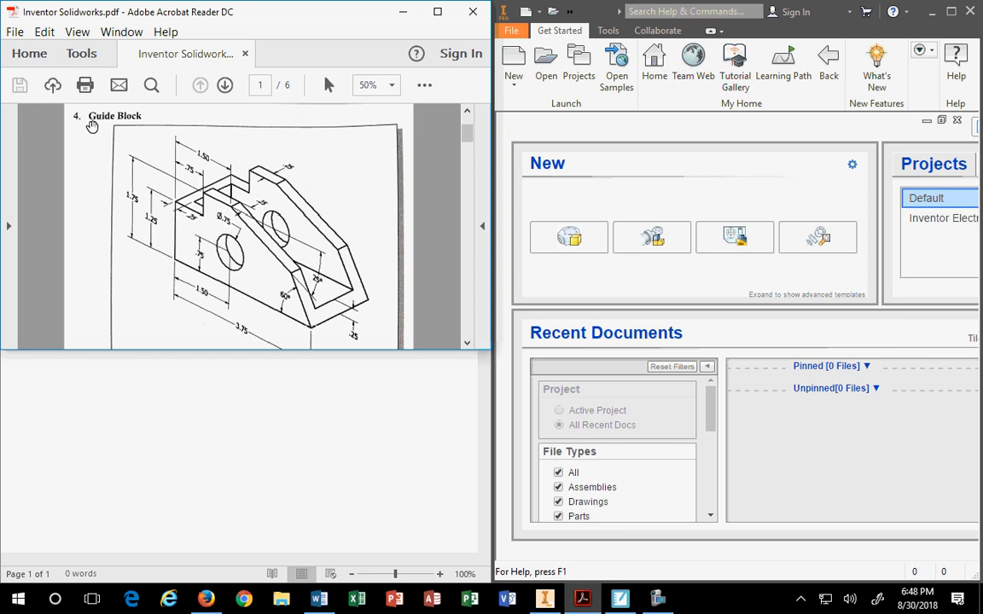
Bring Inventor forward, maximize it, then snap its start screen to the right half.
click(467, 345)
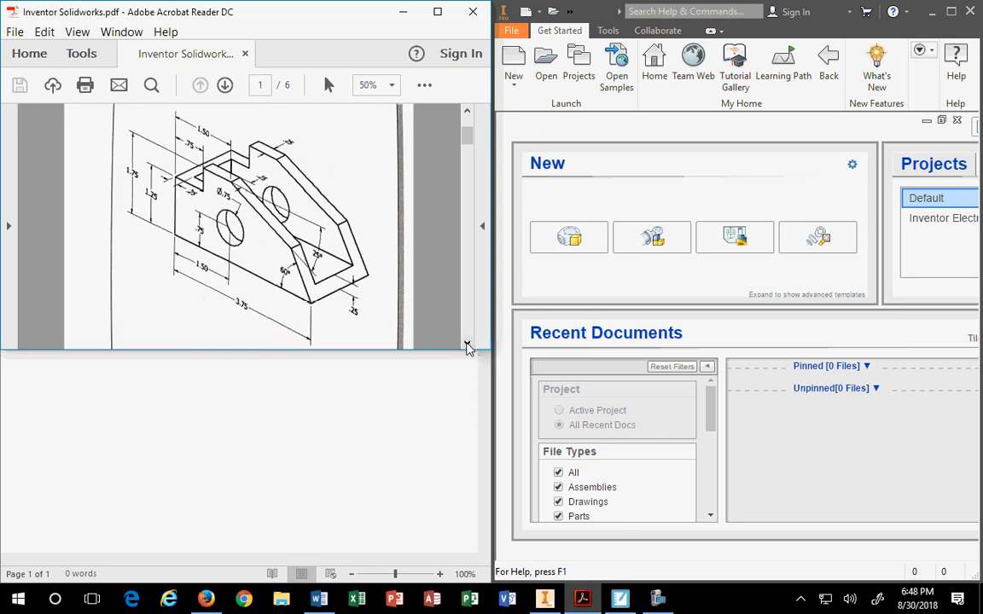
click(544, 601)
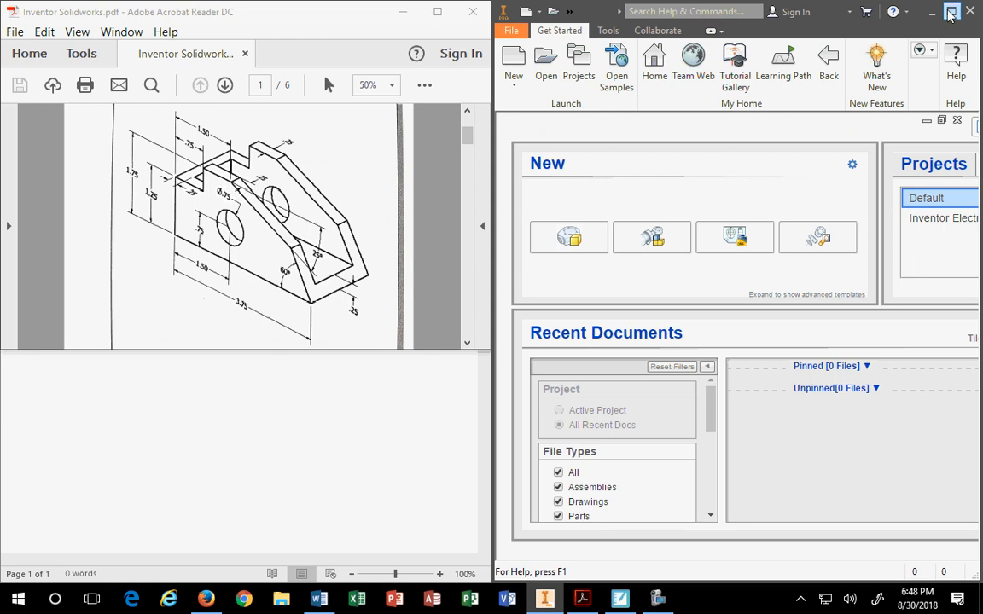
double_click(856, 12)
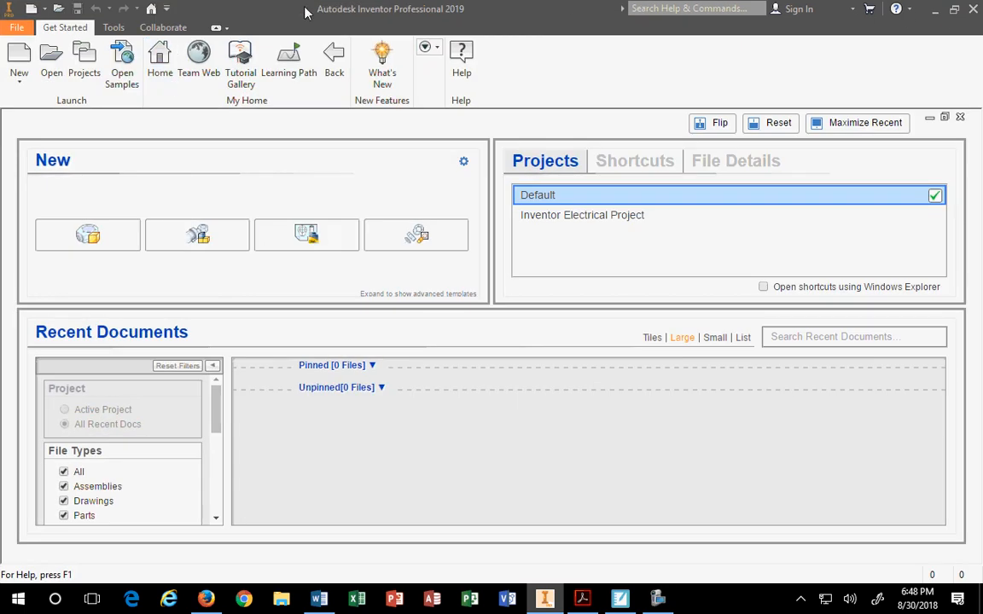
drag(277, 10, 982, 126)
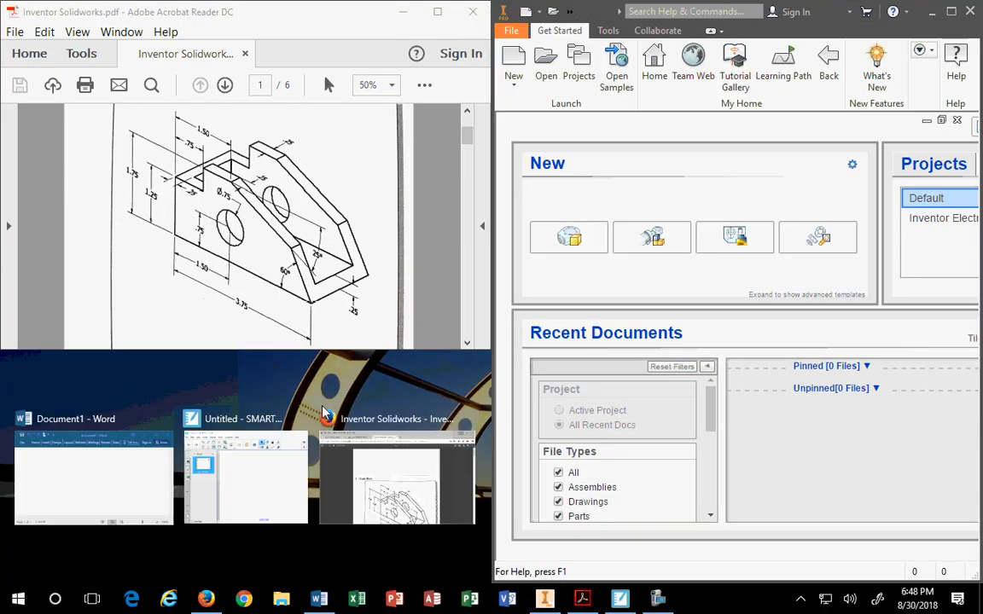
Fill the lower-left quarter with the blank Word Document1 from Snap Assist.
click(89, 503)
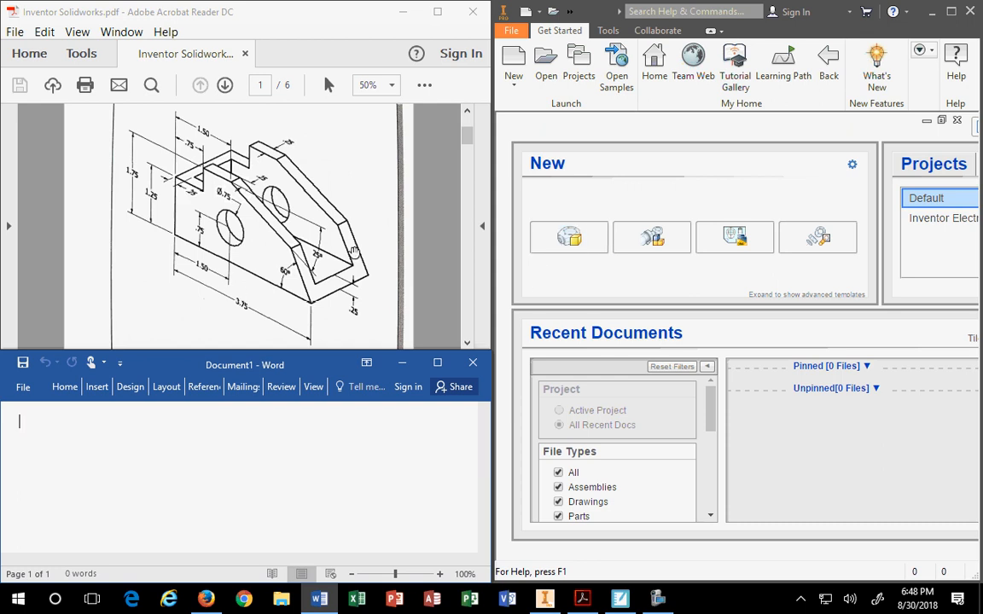
Create a new part, Part1, widen its model browser and check the work feature options.
click(571, 240)
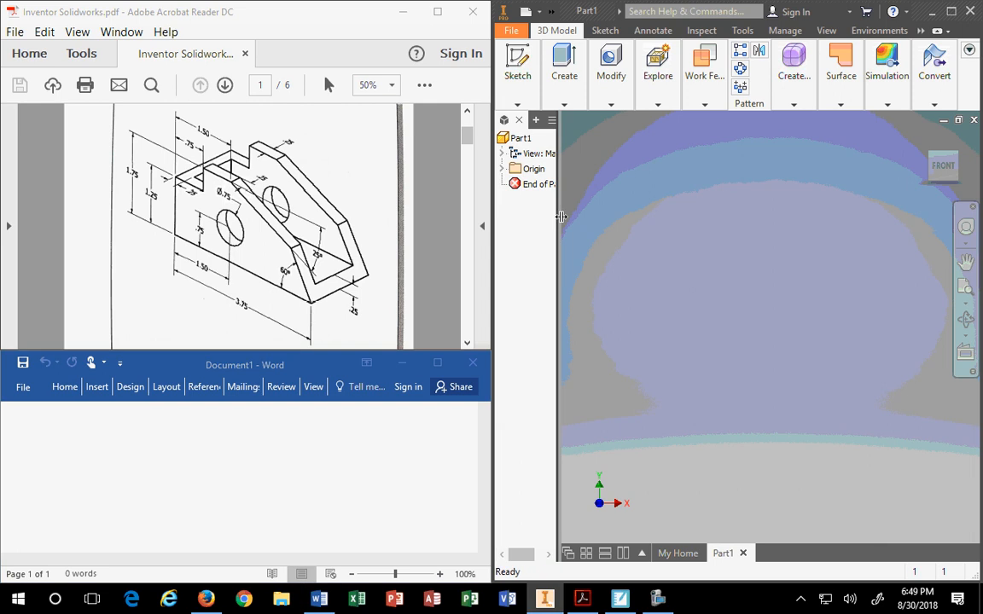
drag(560, 216, 585, 225)
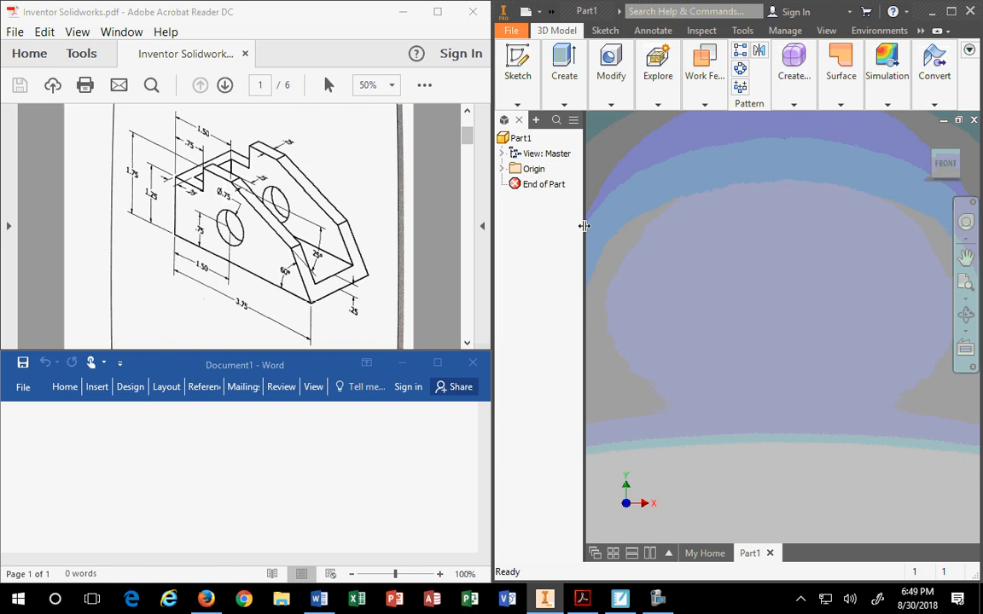
click(703, 75)
click(513, 32)
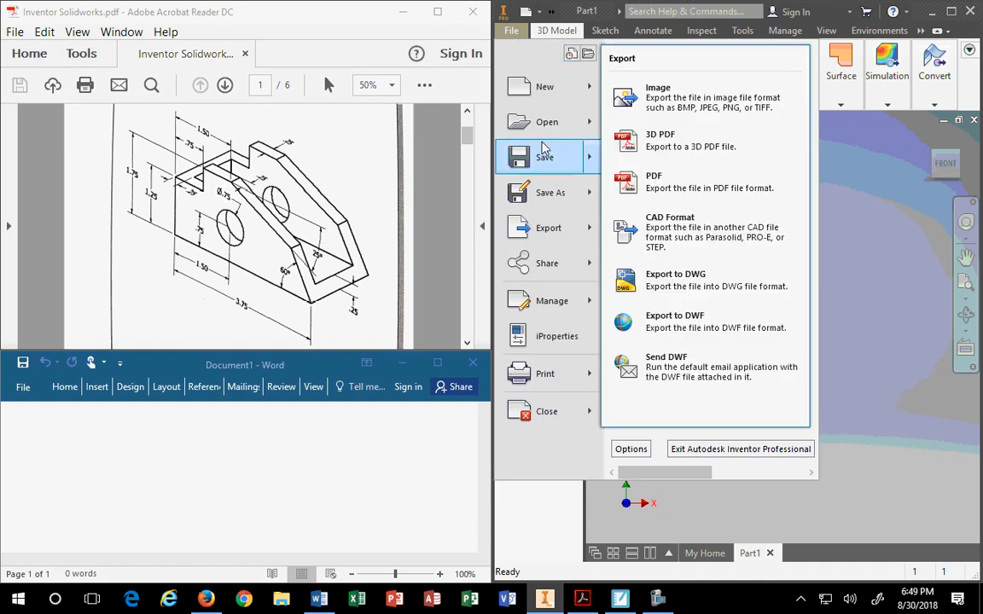
mouse_move(551, 100)
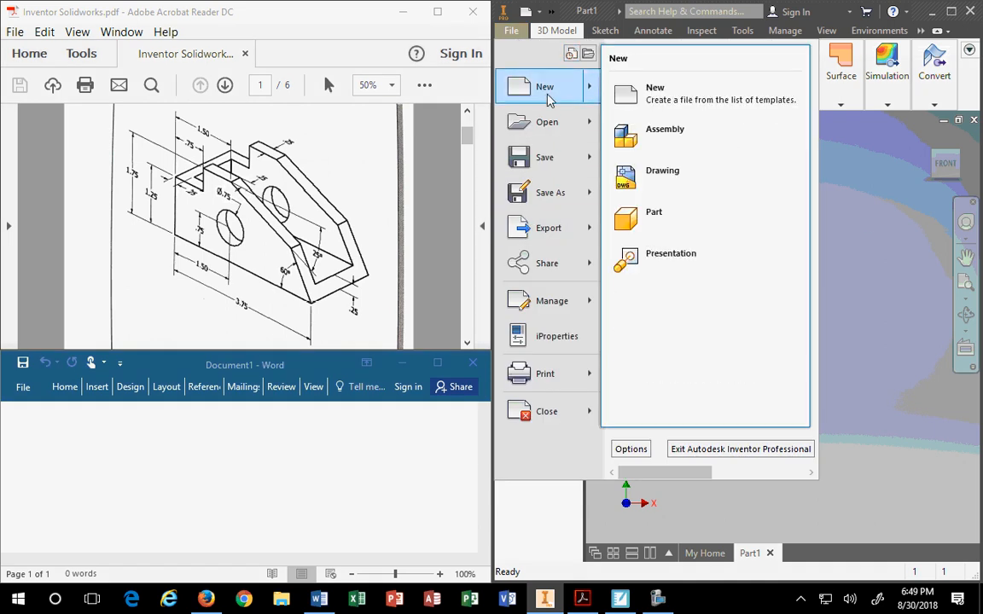
click(657, 101)
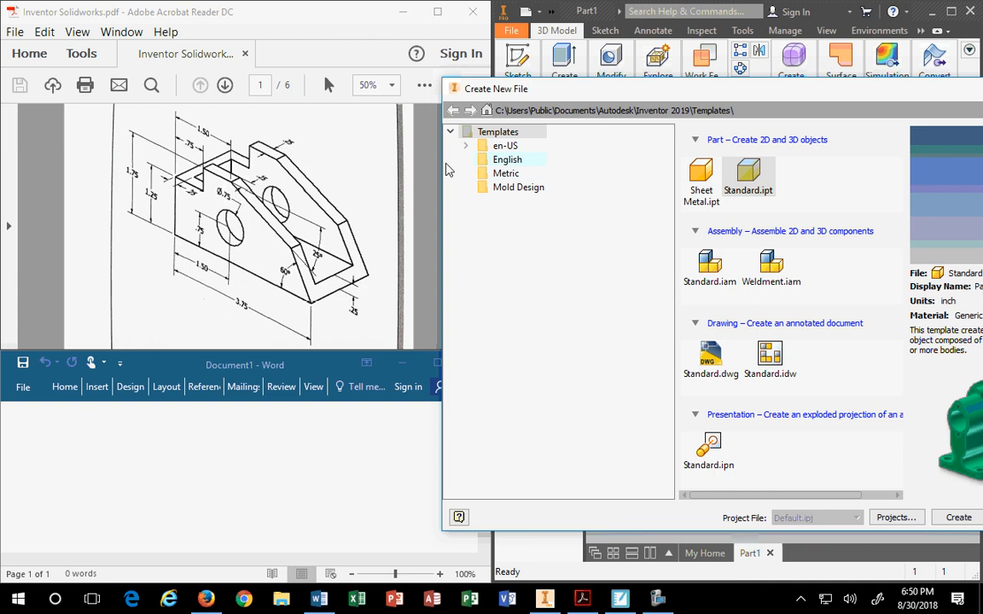
click(503, 173)
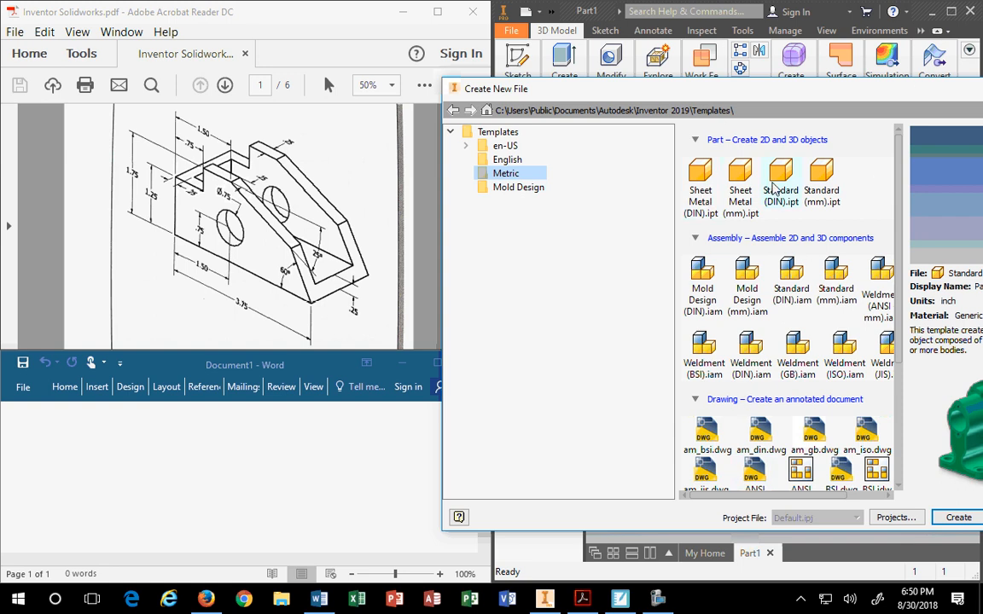
click(501, 146)
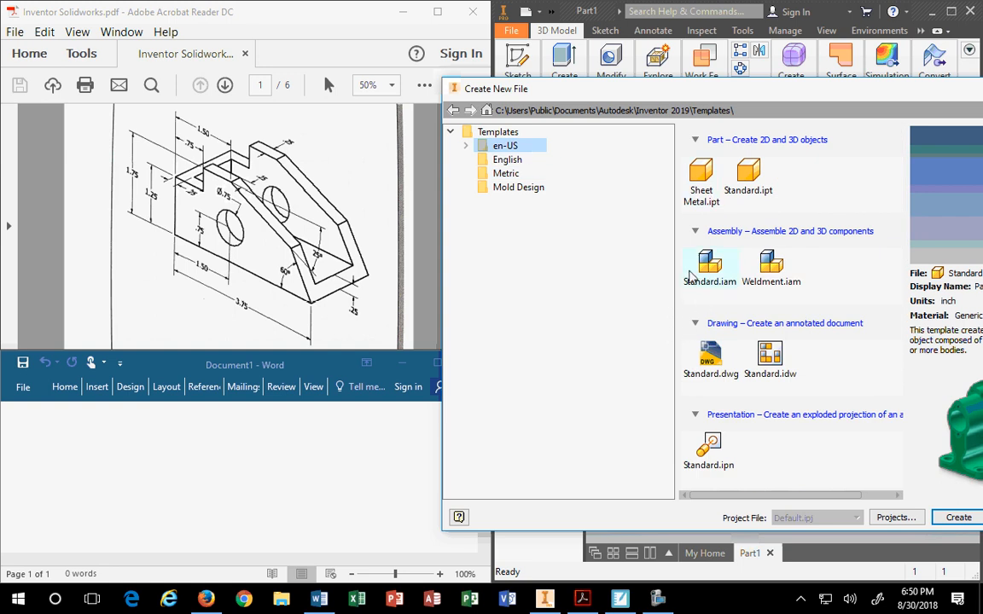
drag(839, 86, 604, 89)
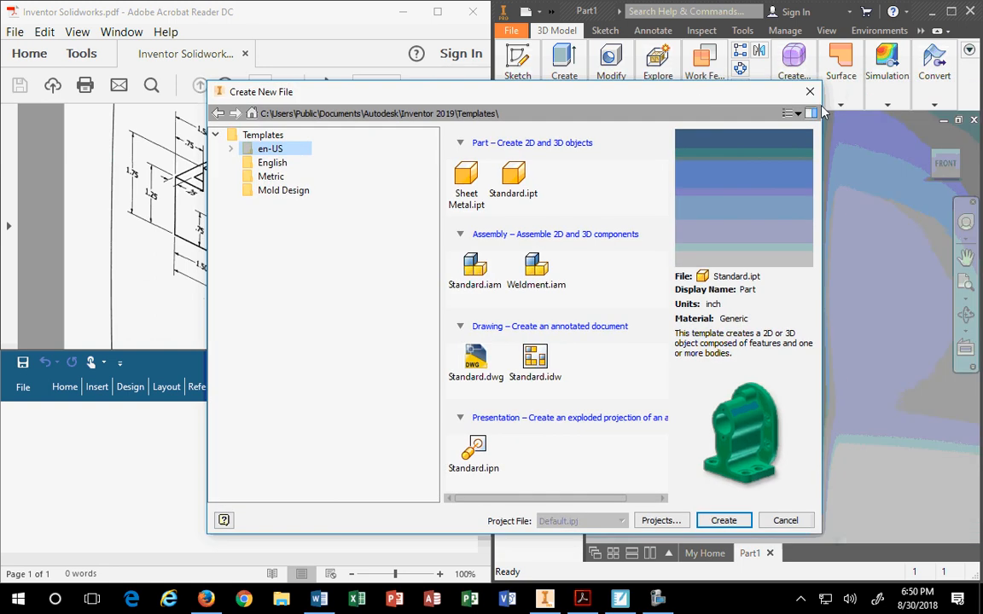
click(811, 94)
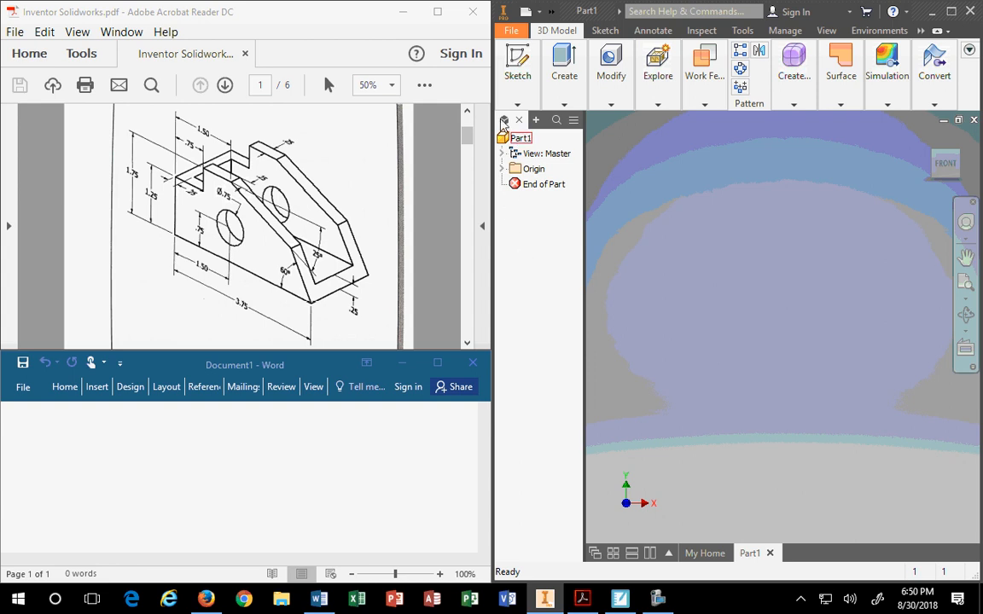
Expand Part1's Origin folder and narrow the model browser to enlarge the viewport.
click(501, 170)
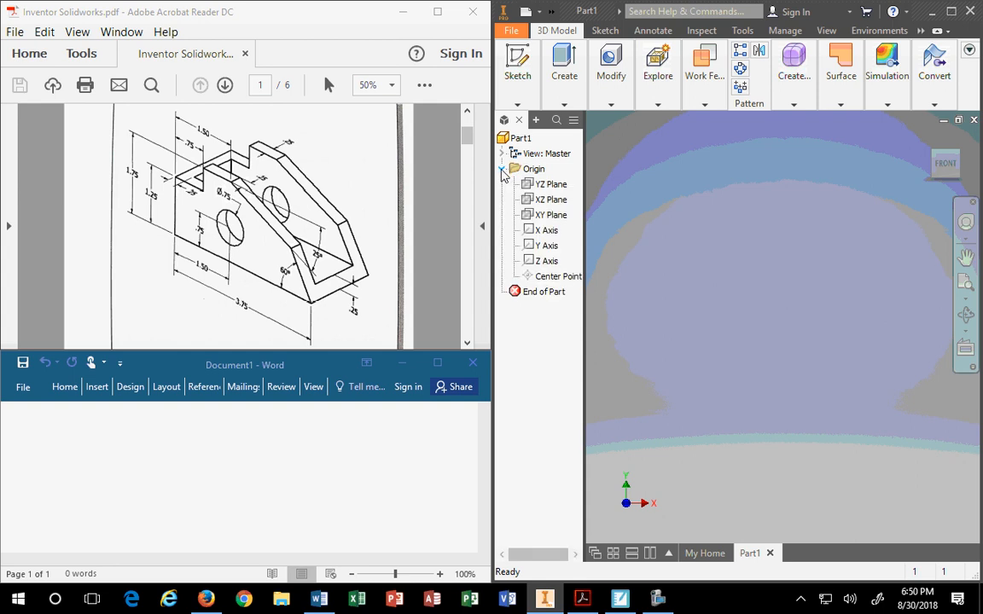
click(503, 170)
click(502, 169)
mouse_move(583, 256)
mouse_down()
mouse_move(531, 260)
mouse_move(614, 252)
mouse_move(553, 257)
mouse_move(598, 260)
mouse_up()
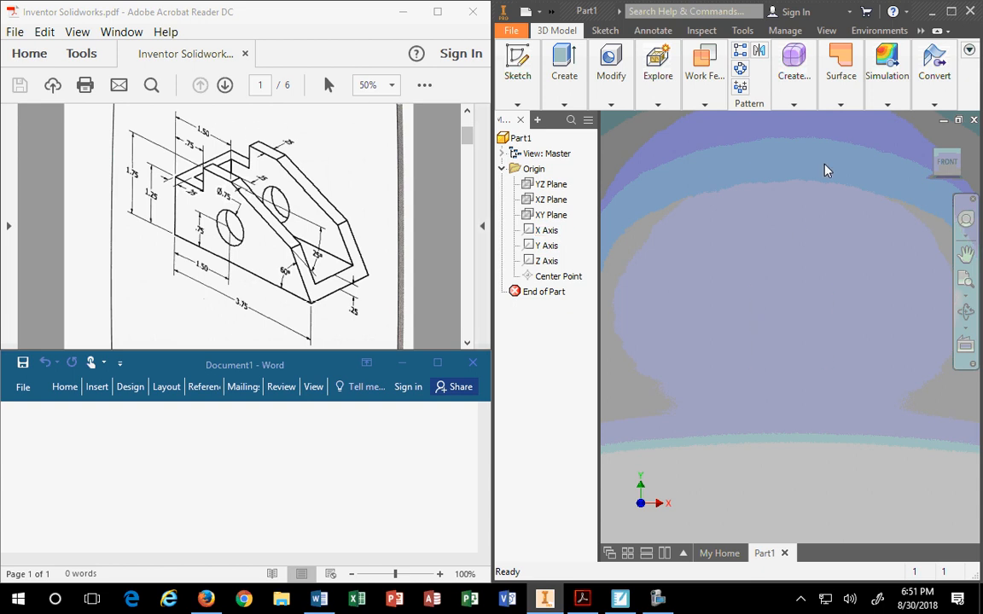
Re-expand Origin to list the YZ, XZ, XY planes, X, Y, Z axes and Center Point.
click(503, 170)
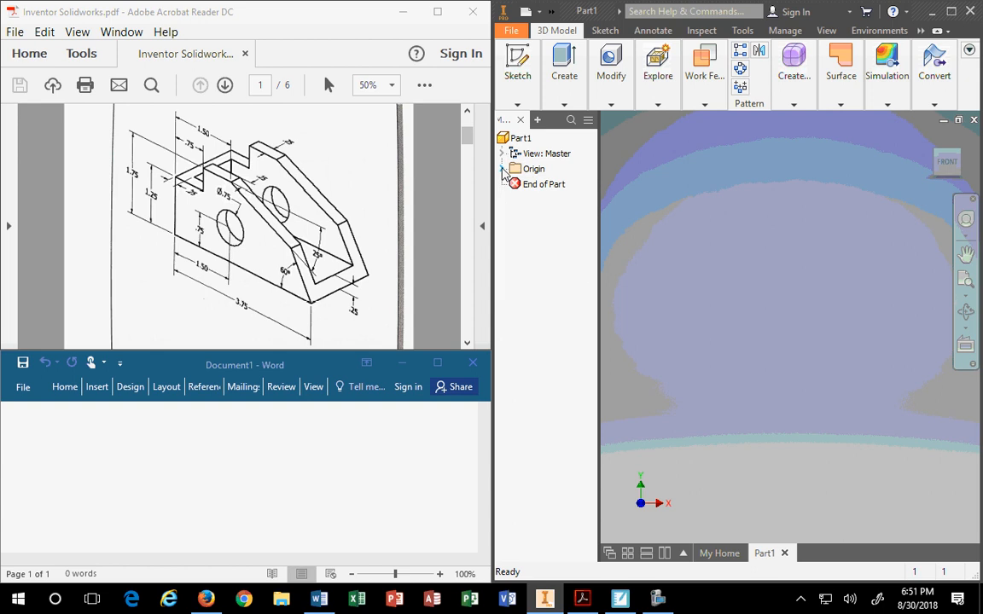
click(503, 169)
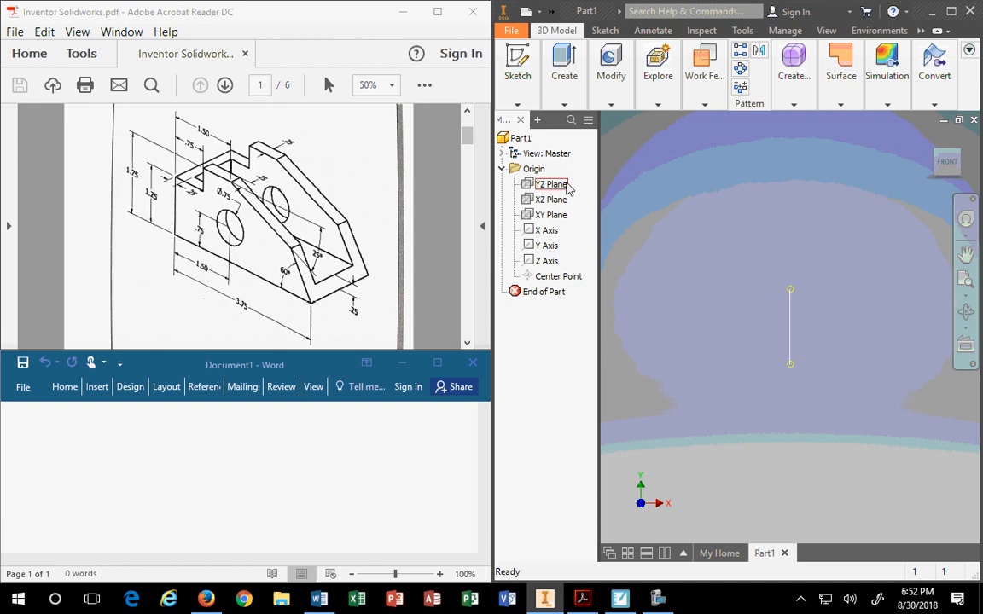
Toggle visibility off for the YZ, XZ and XY planes one at a time.
click(550, 202)
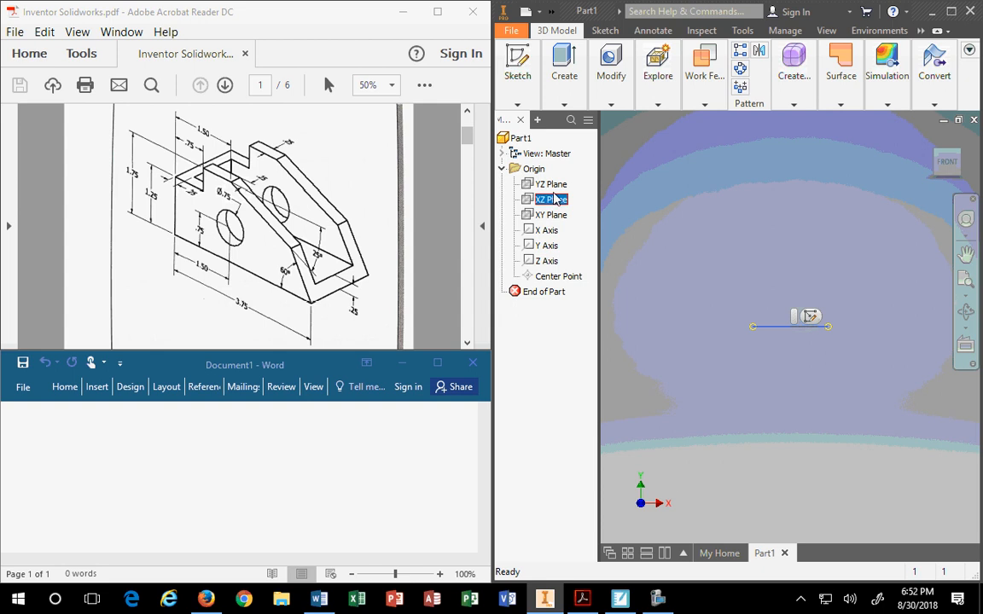
click(553, 186)
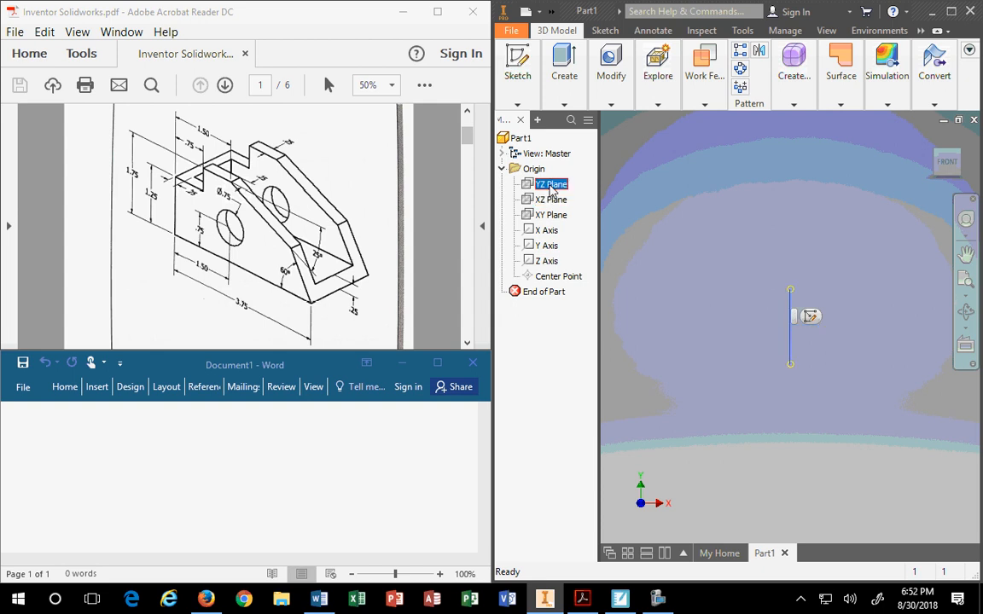
right_click(551, 189)
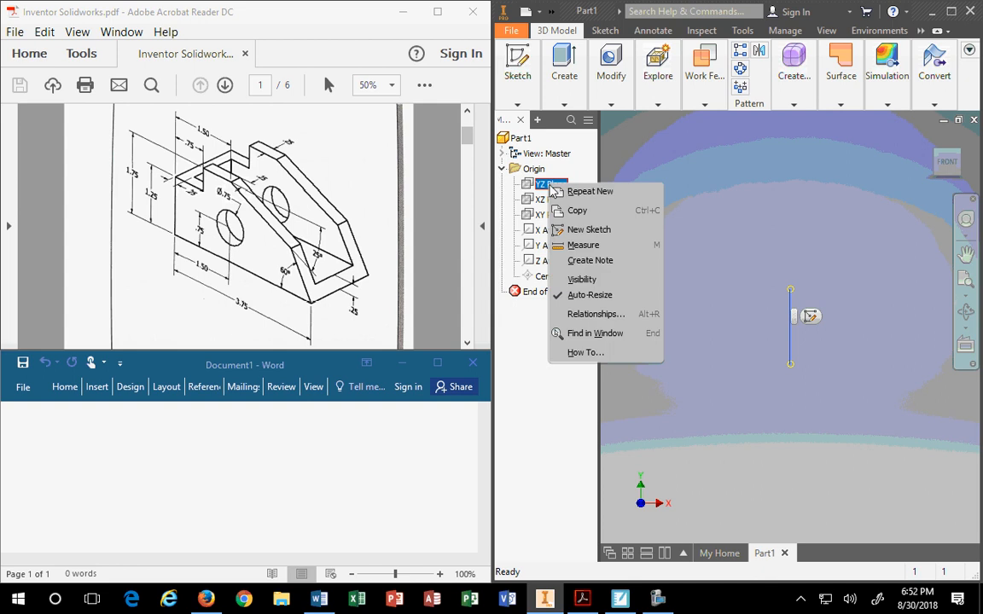
click(551, 189)
right_click(551, 189)
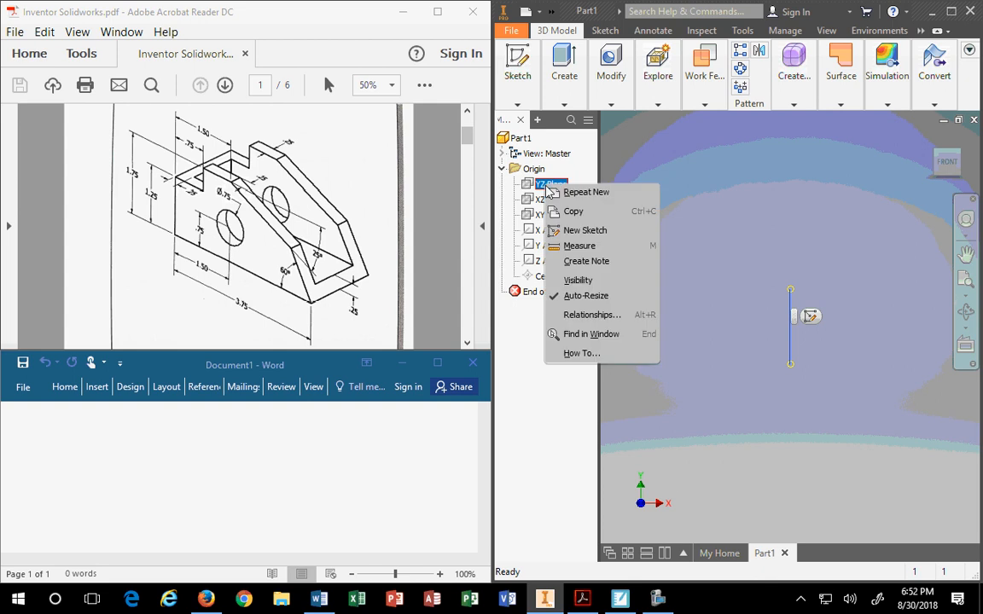
click(579, 289)
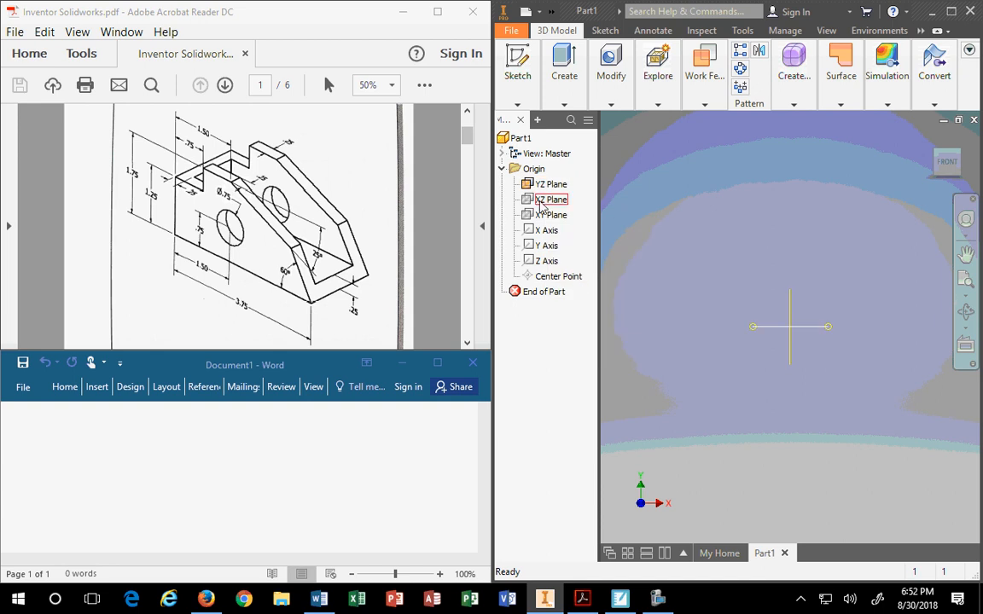
right_click(546, 199)
click(653, 185)
right_click(553, 199)
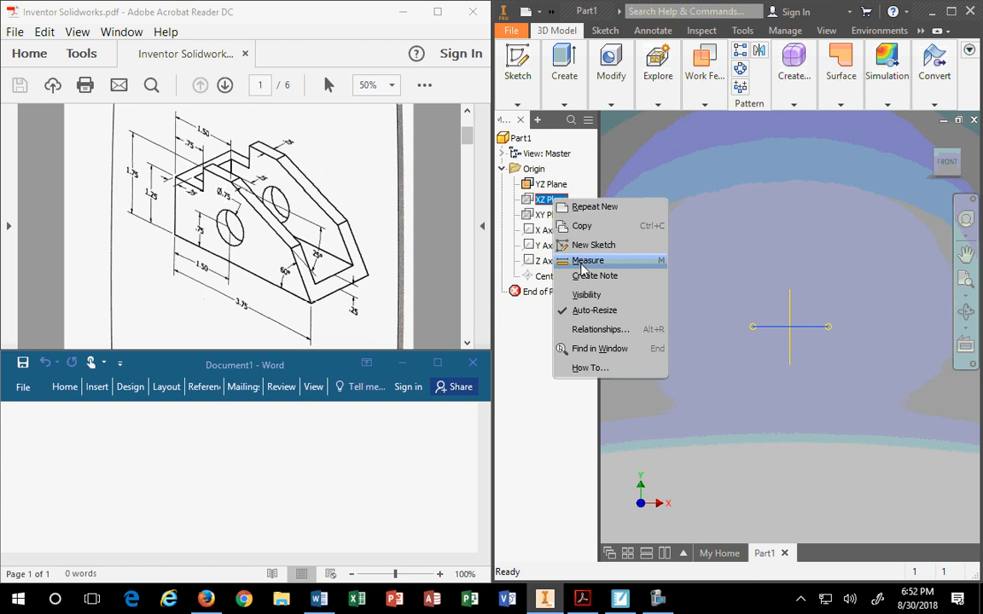
click(582, 295)
right_click(545, 216)
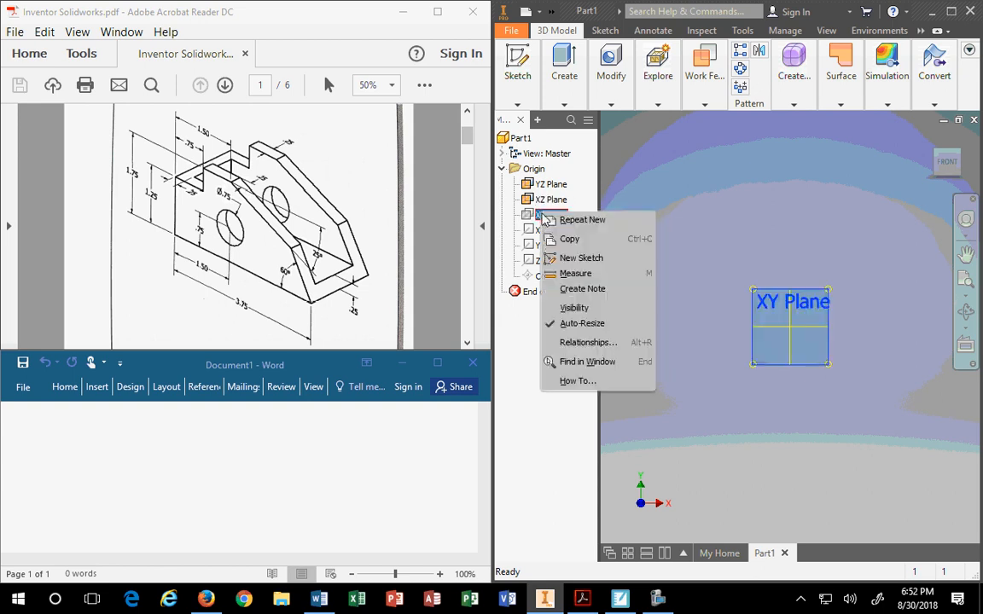
click(574, 309)
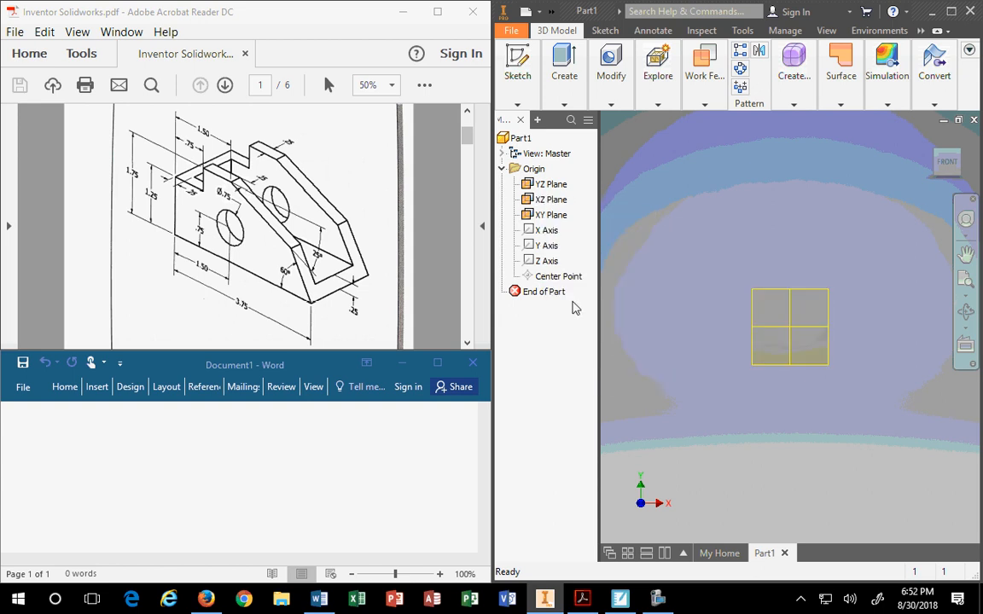
Select YZ Plane through Center Point and hide them all together.
click(546, 186)
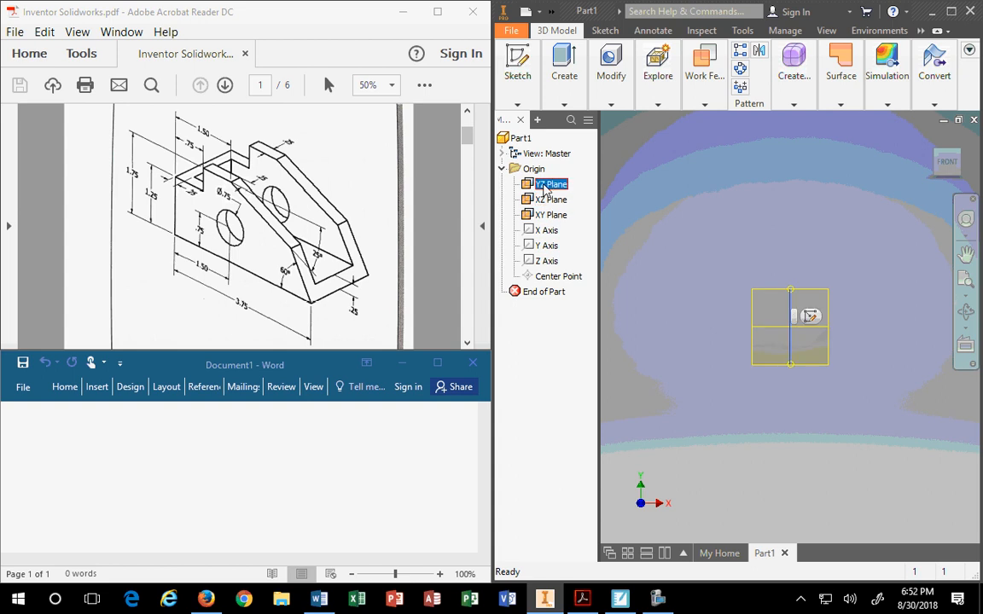
shift+click(550, 276)
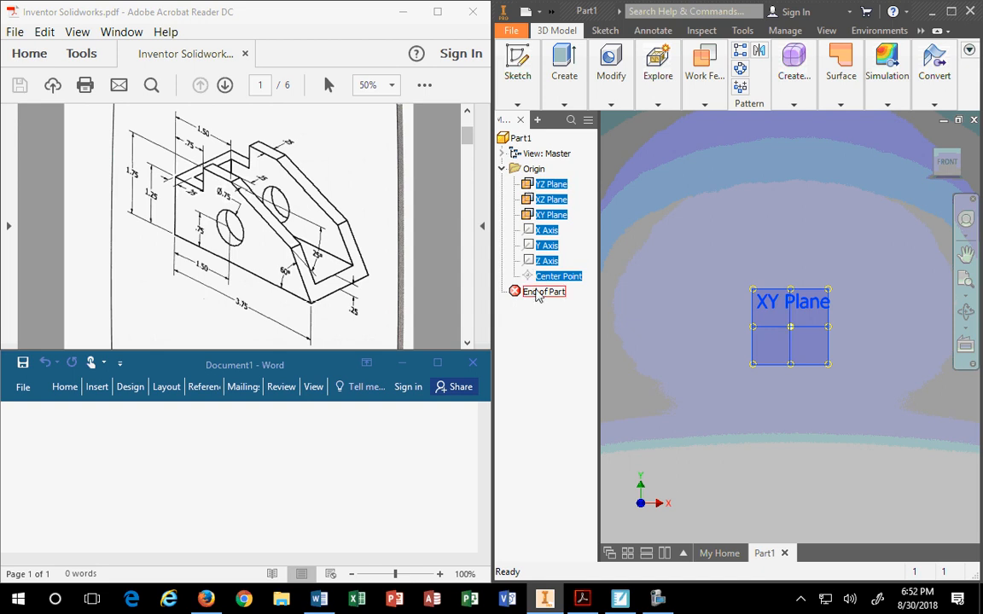
right_click(547, 263)
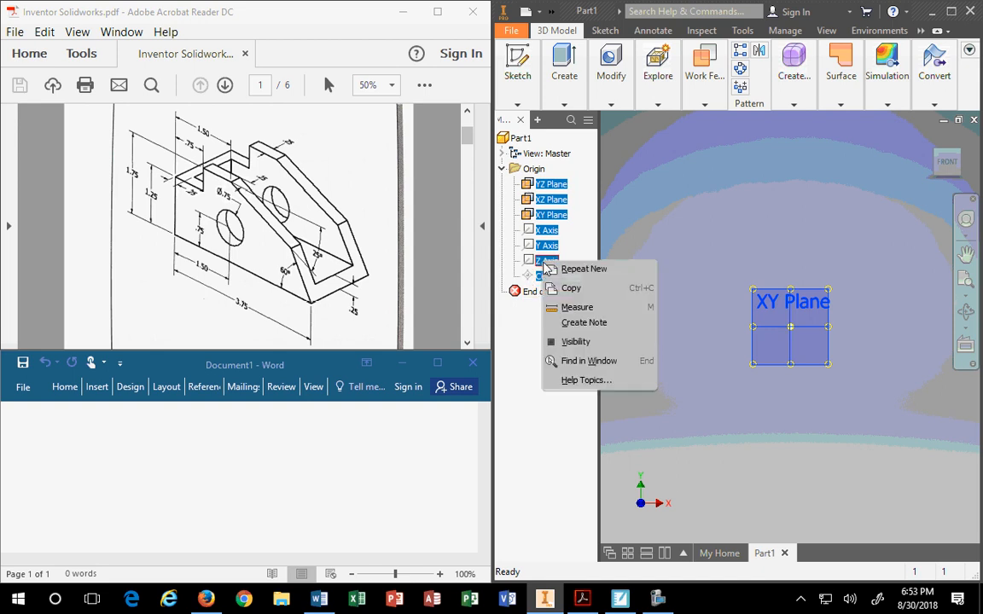
click(569, 341)
Reselect all origin planes, axes and Center Point and make them visible.
click(546, 185)
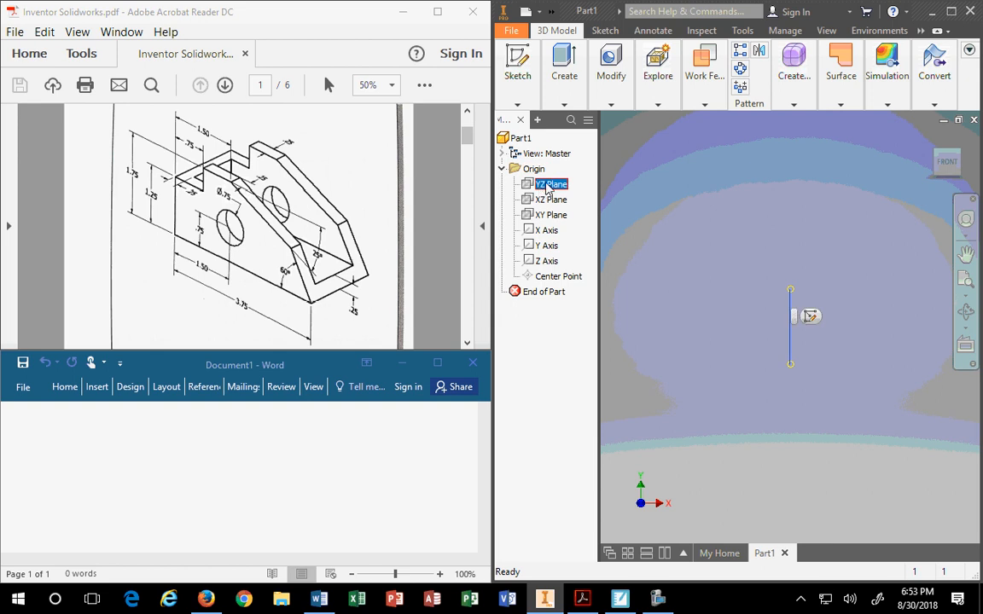
shift+click(557, 278)
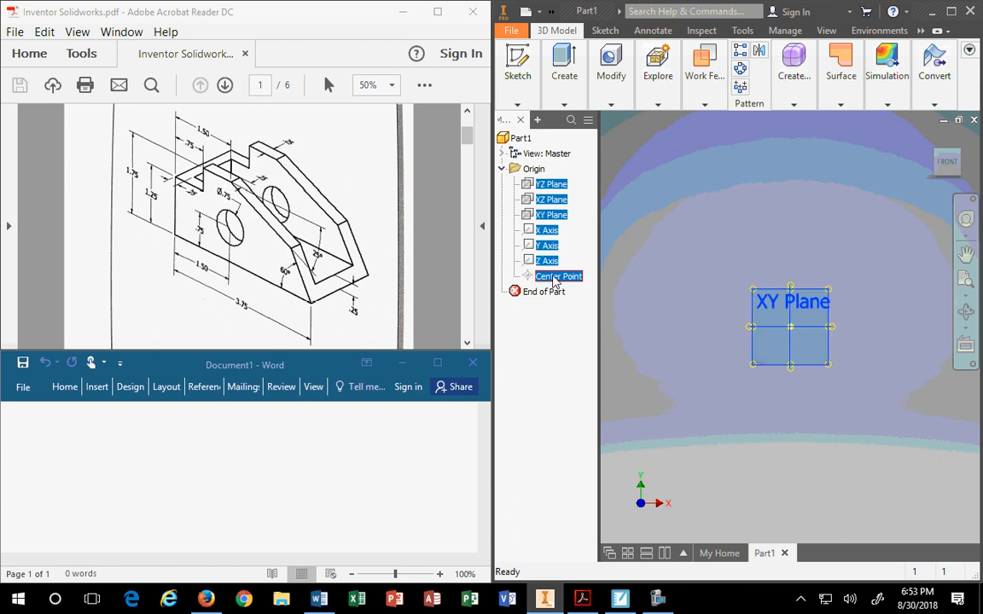
right_click(555, 282)
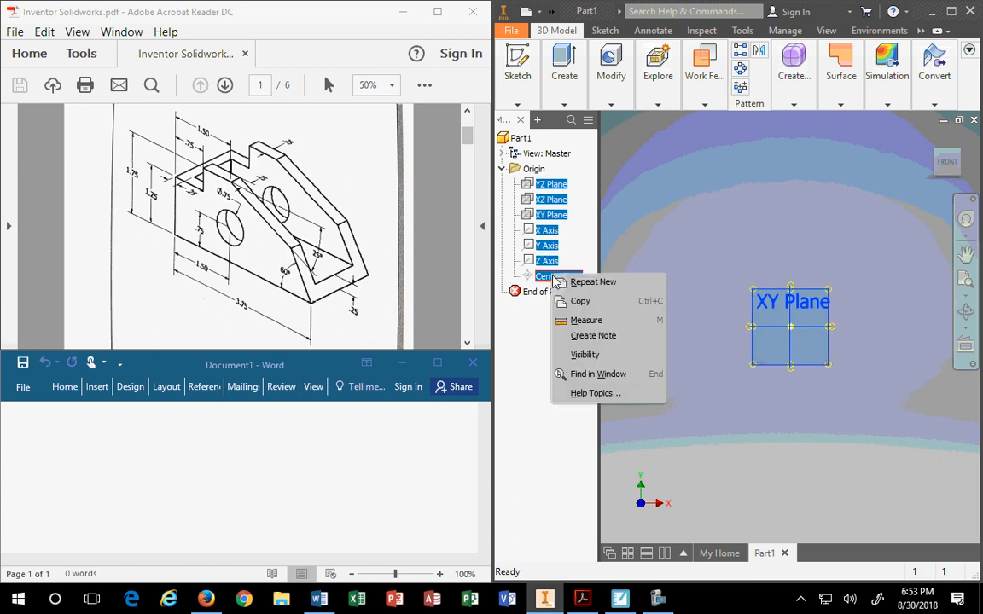
click(580, 354)
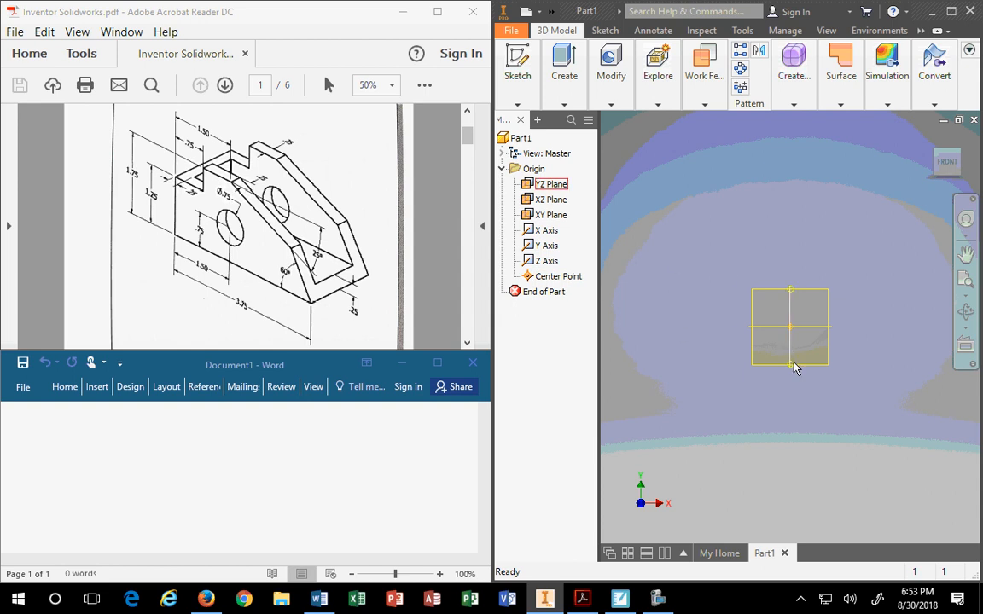
Zoom out and back in, then return to the isometric Home view.
scroll(794, 367, down, 2)
scroll(796, 369, up, 5)
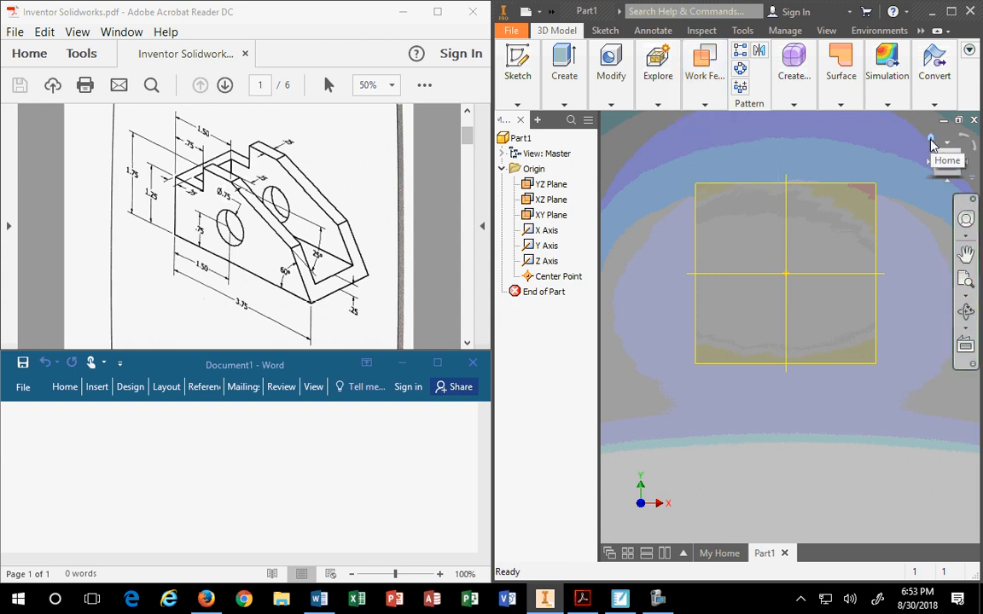
click(932, 145)
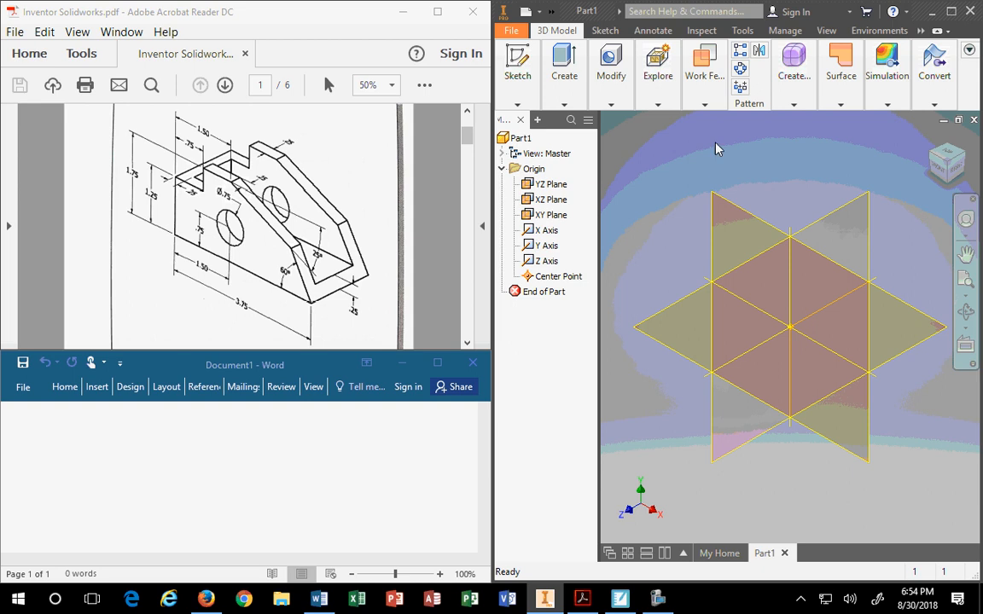
Switch to the ViewCube's FRONT view of the origin planes.
click(937, 170)
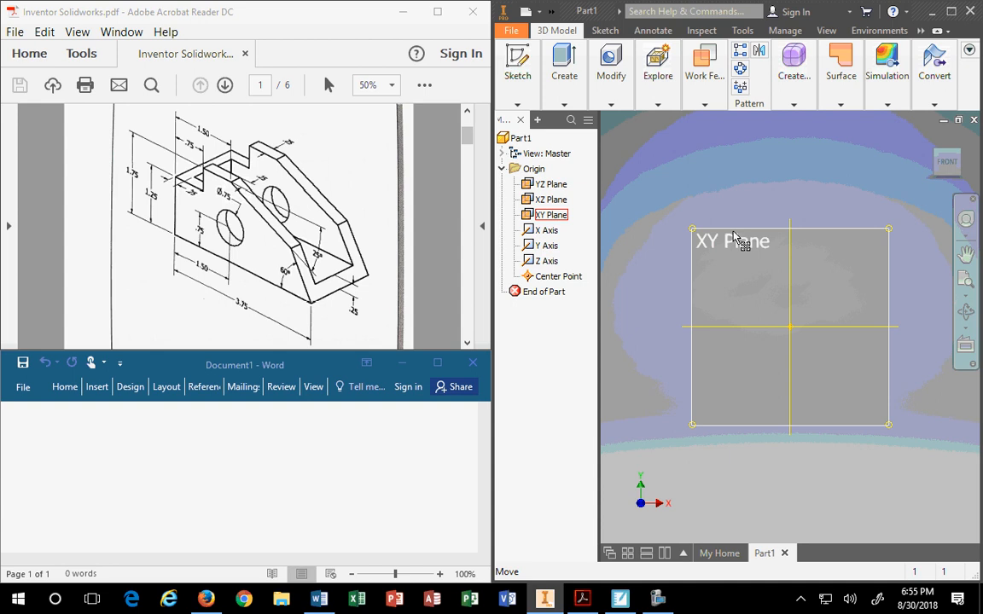
Go through Home and Right views, select YZ Plane, then settle on the Top view.
click(930, 140)
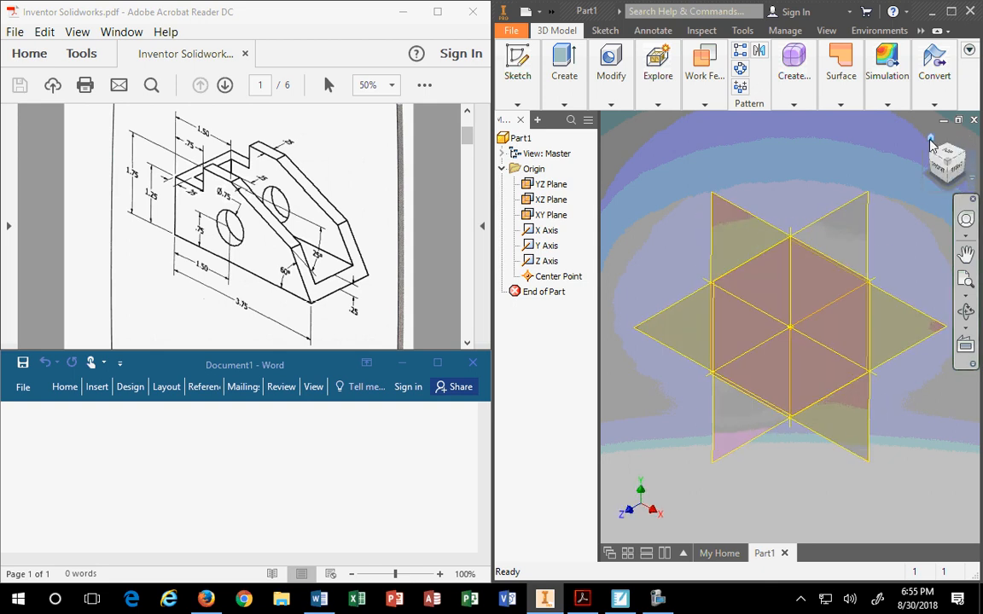
click(956, 170)
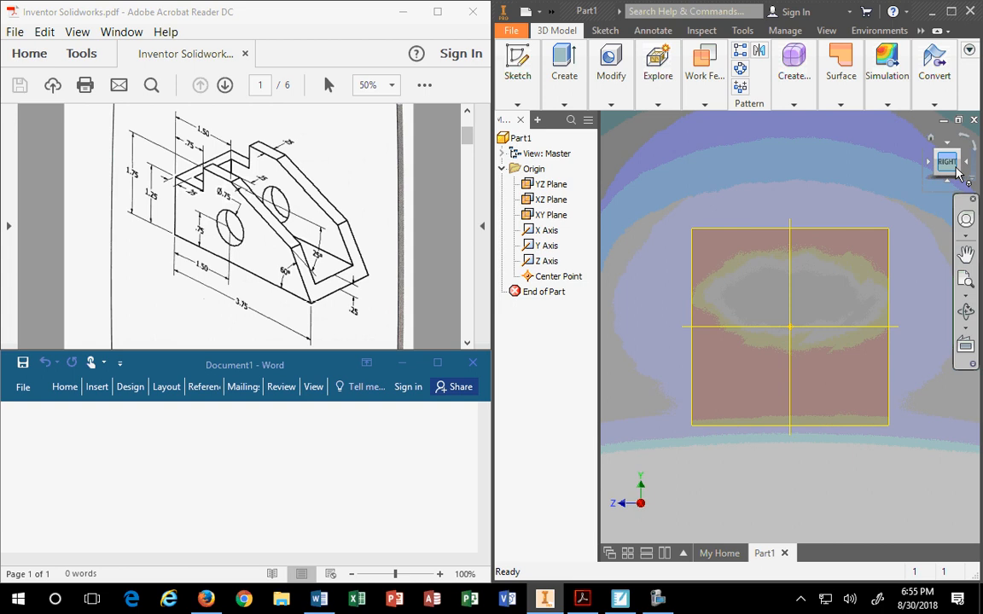
click(742, 235)
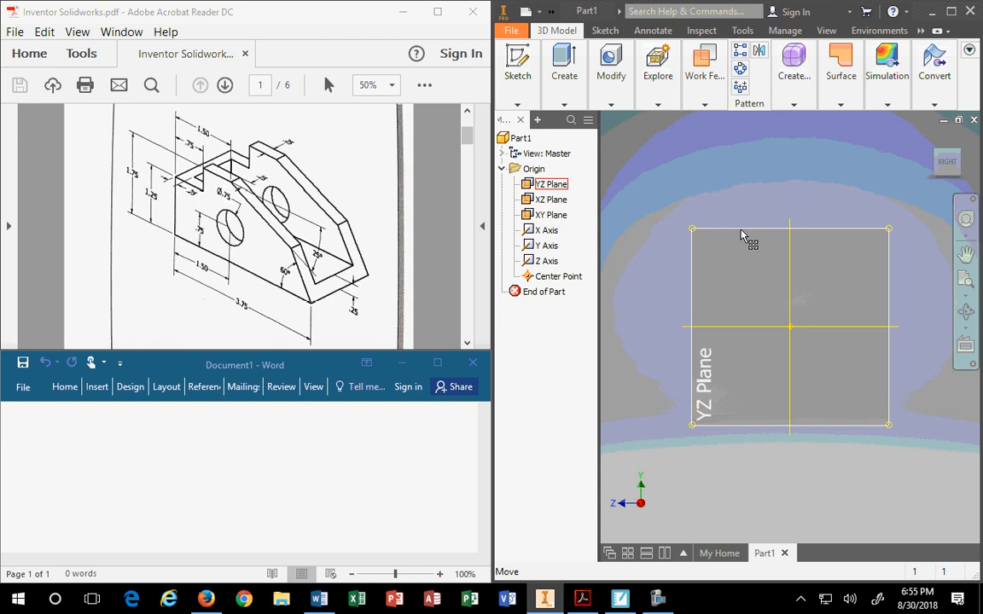
click(939, 152)
click(941, 152)
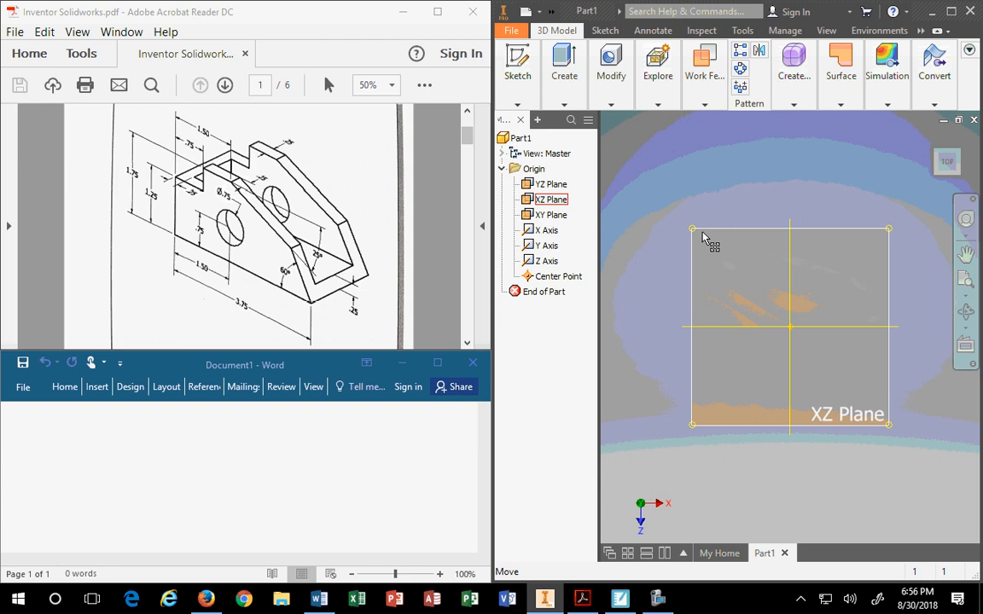
Step the ViewCube through Home, Top and Front, ending on the Right view.
click(933, 140)
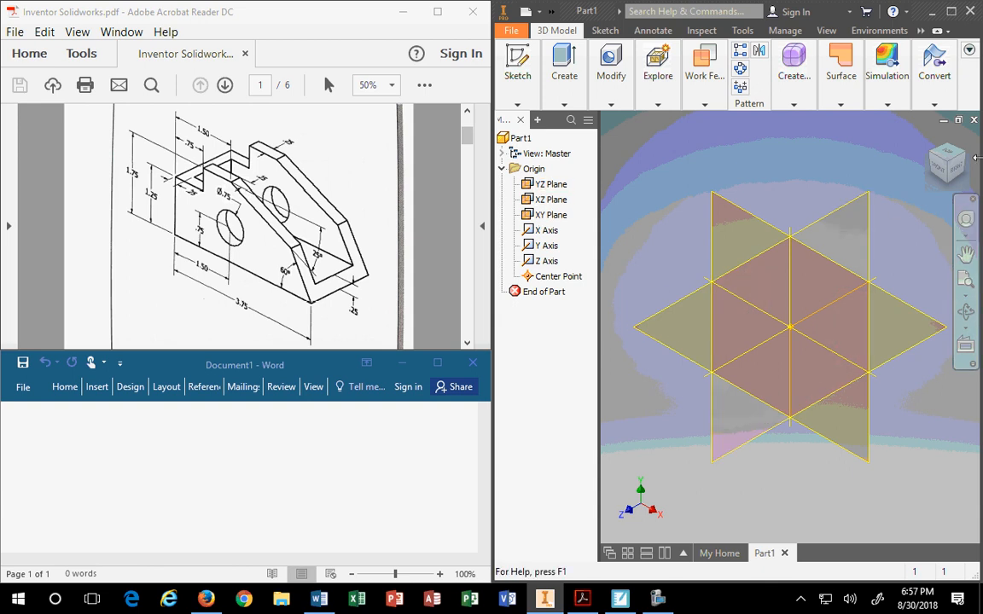
click(949, 157)
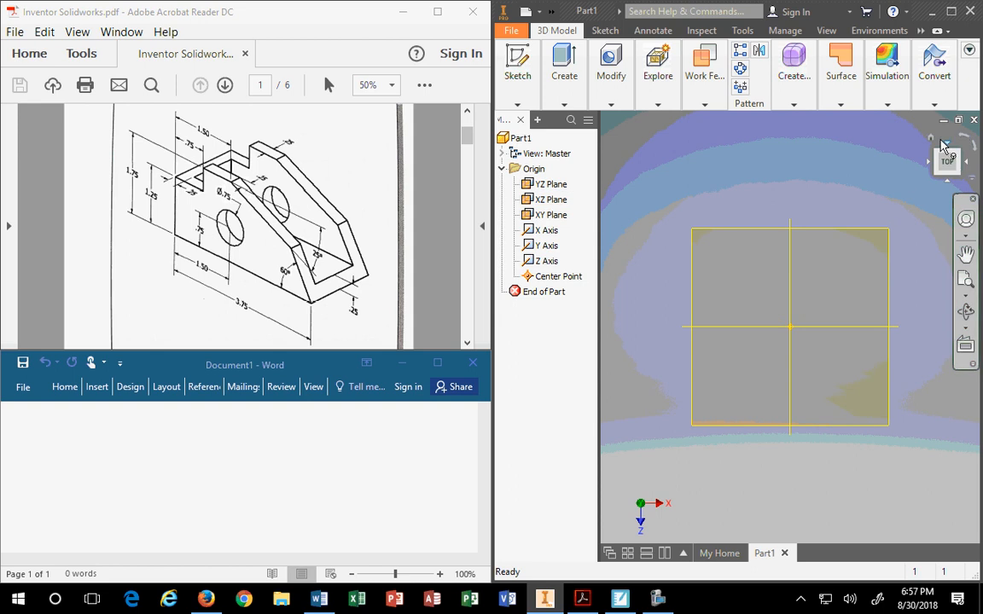
click(938, 171)
click(938, 171)
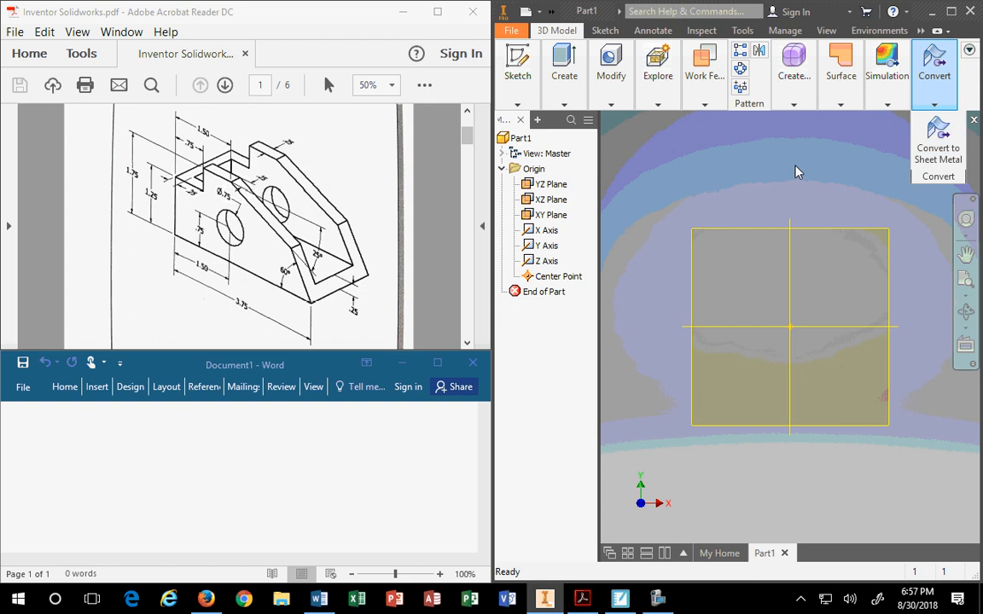
click(916, 163)
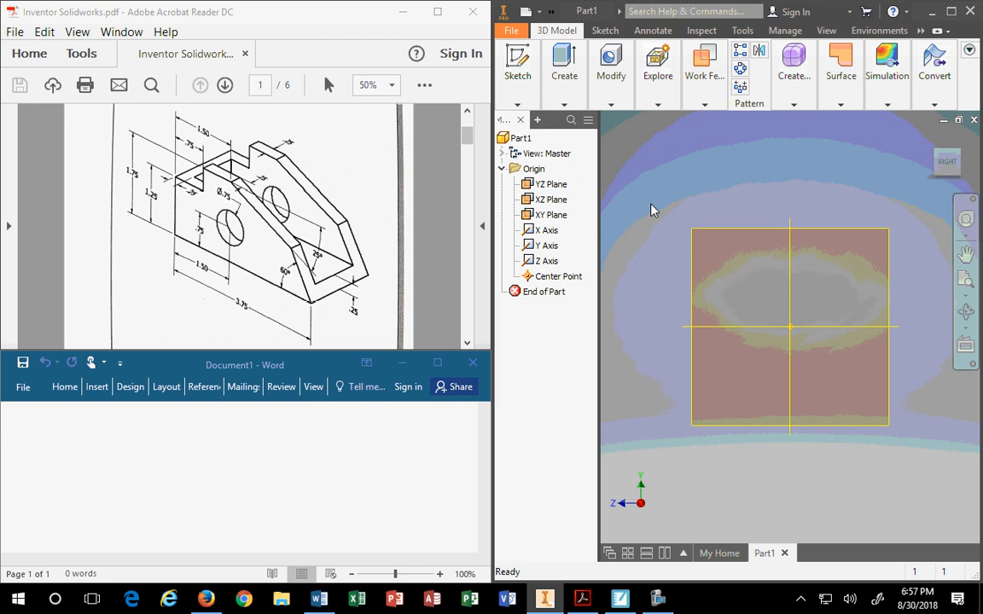
Select the YZ Plane in the browser and start editing its name.
click(550, 186)
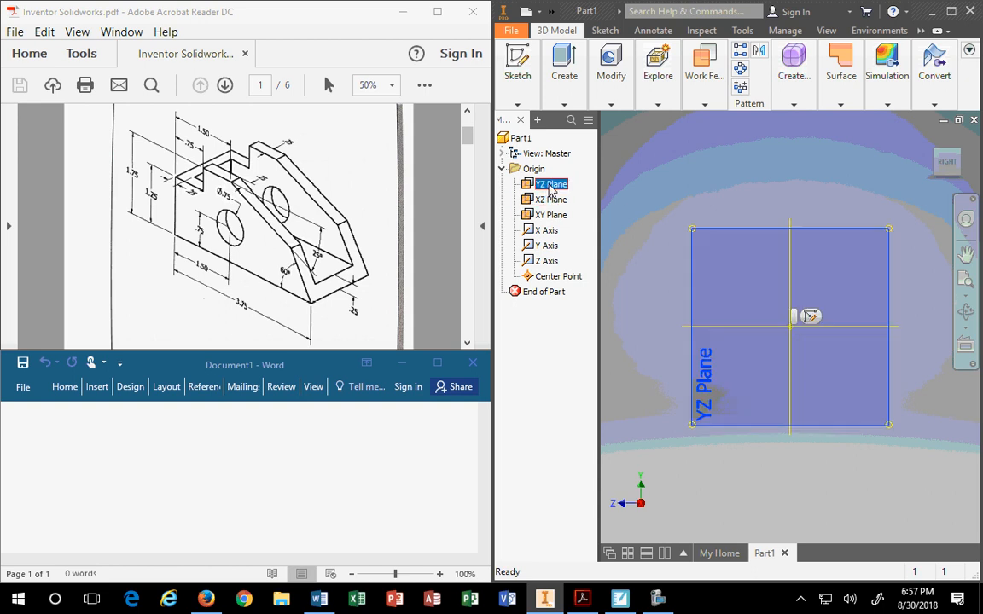
right_click(552, 188)
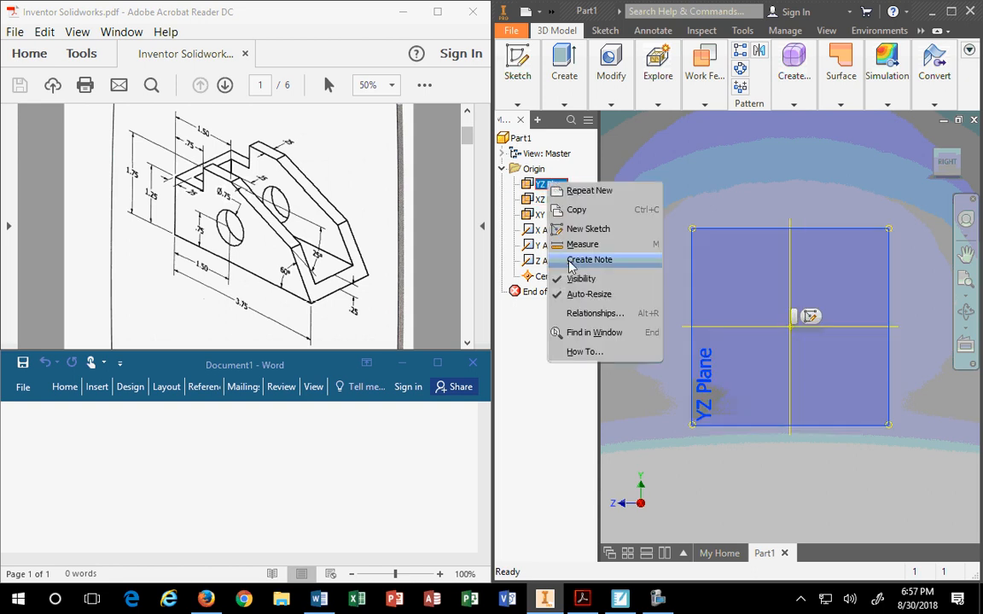
click(689, 195)
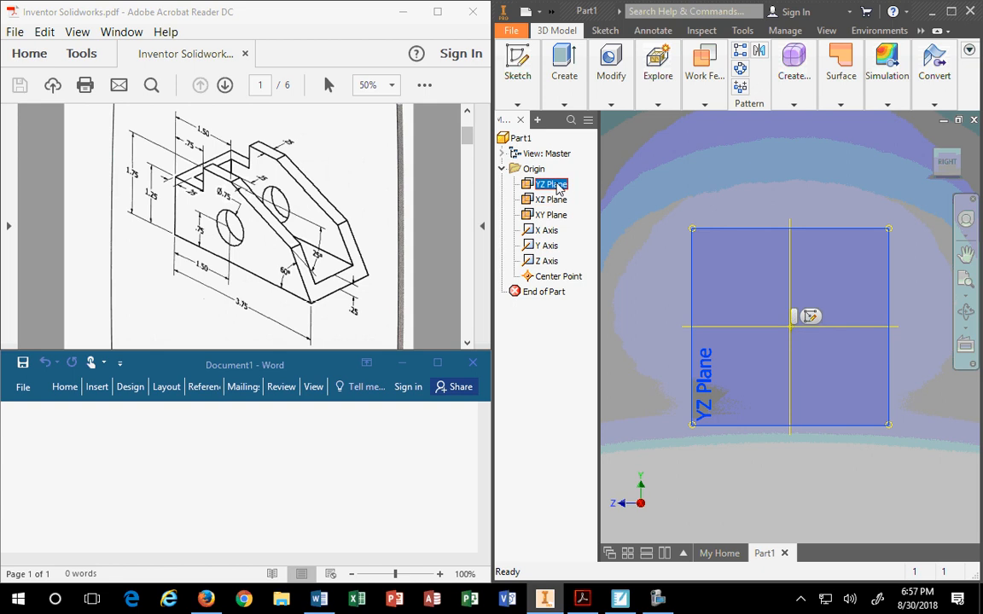
click(555, 185)
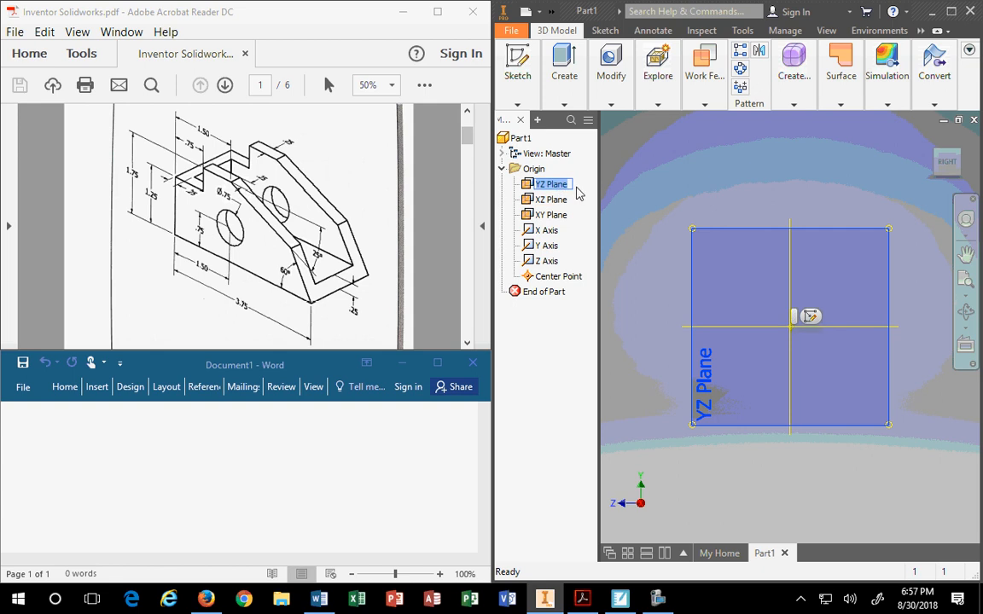
Rename the YZ Plane to 'Xena' and the XZ Plane to 'Henry'.
text(Xena)
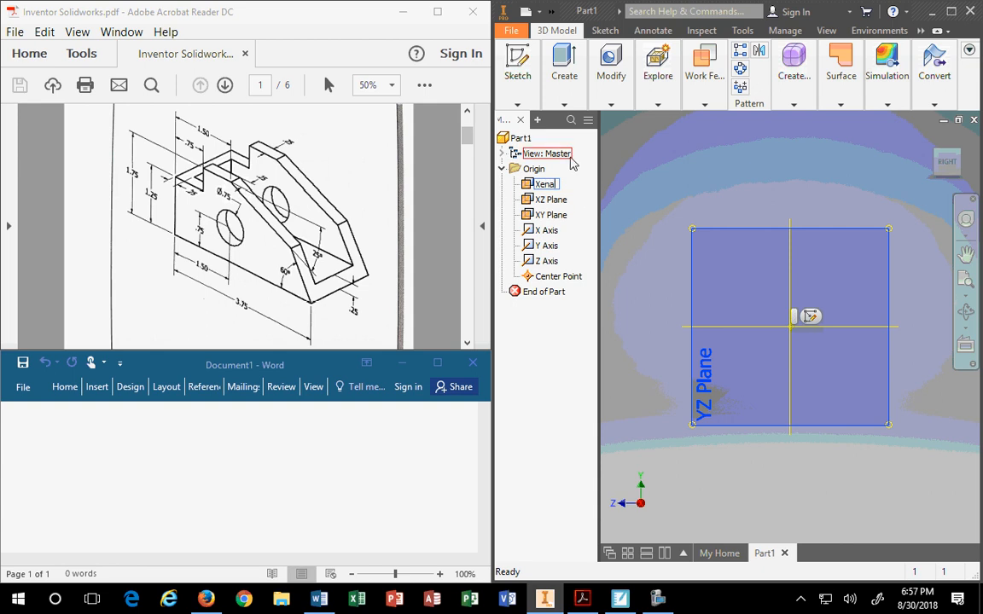
click(546, 199)
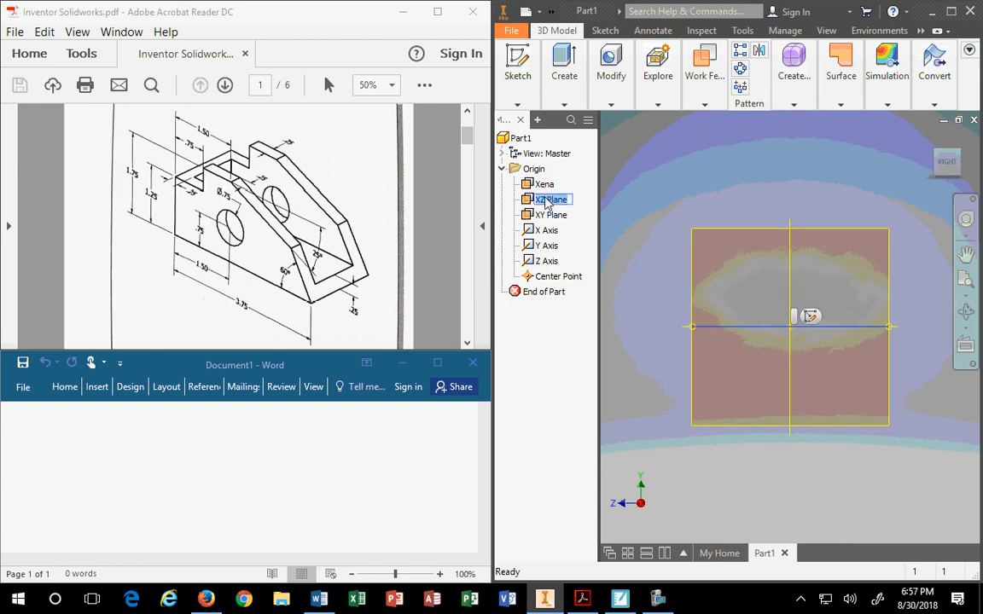
click(547, 199)
text(Henry)
key(Return)
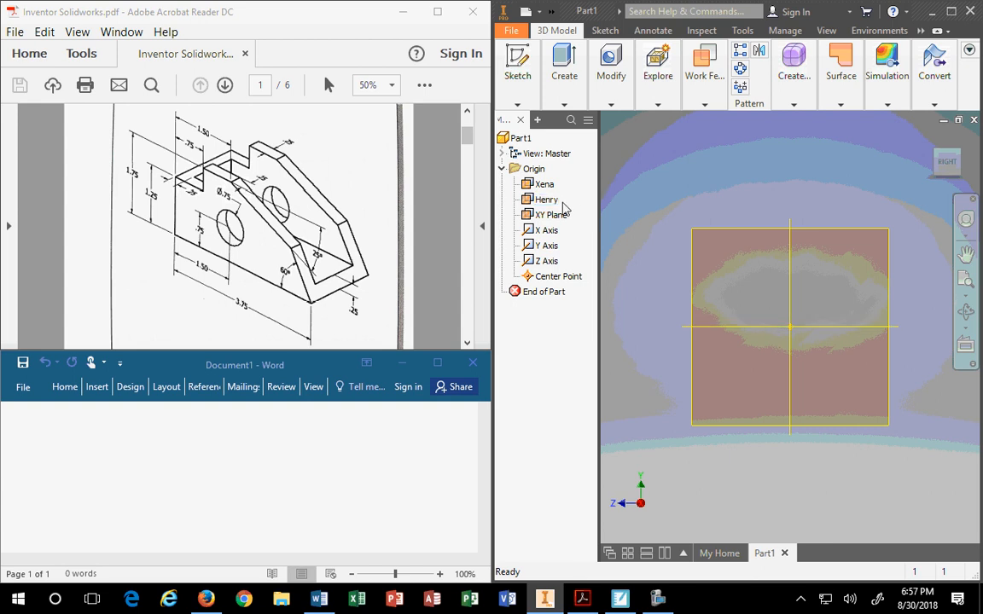
Select the renamed Xena and Henry planes in the browser and model to check them.
click(544, 189)
click(546, 201)
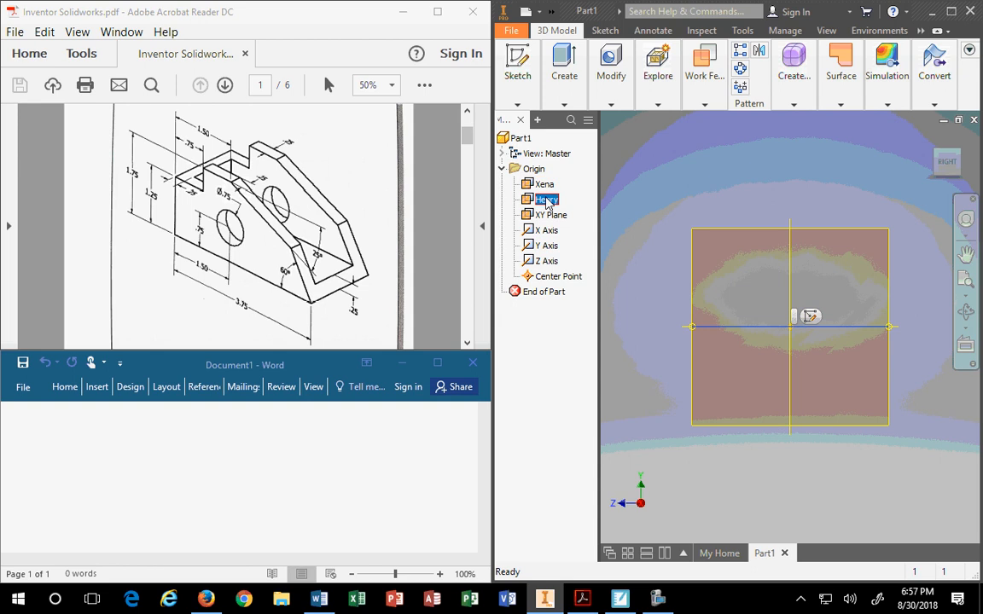
click(665, 188)
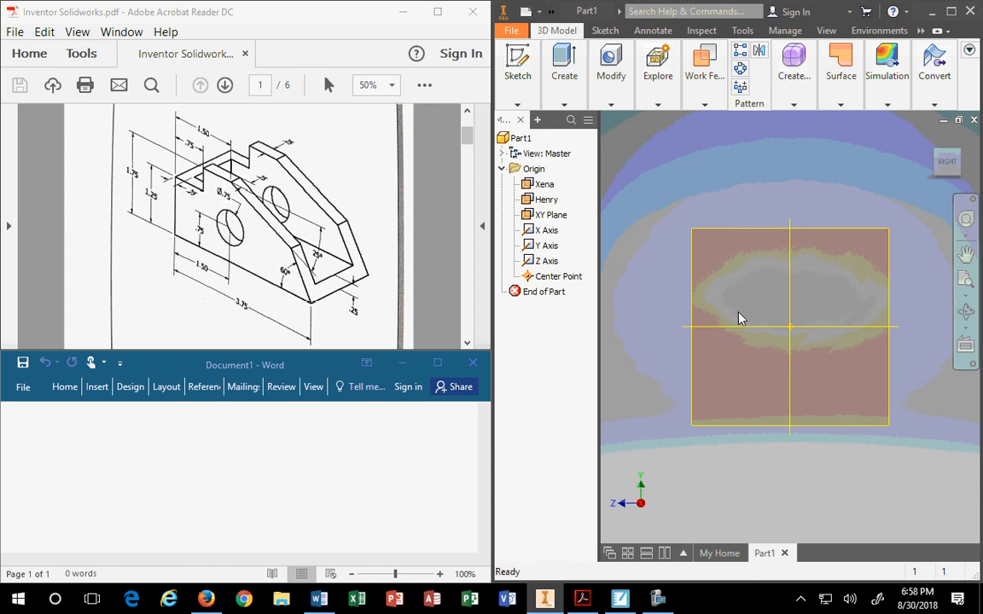
click(714, 232)
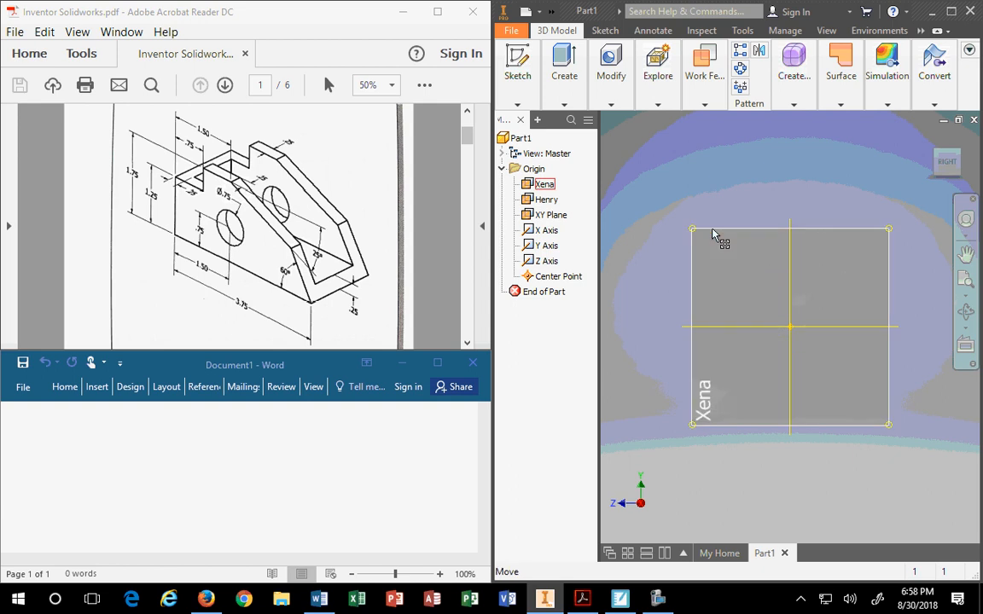
Rename the 'Xena' plane back to 'YZ Plane'.
click(543, 186)
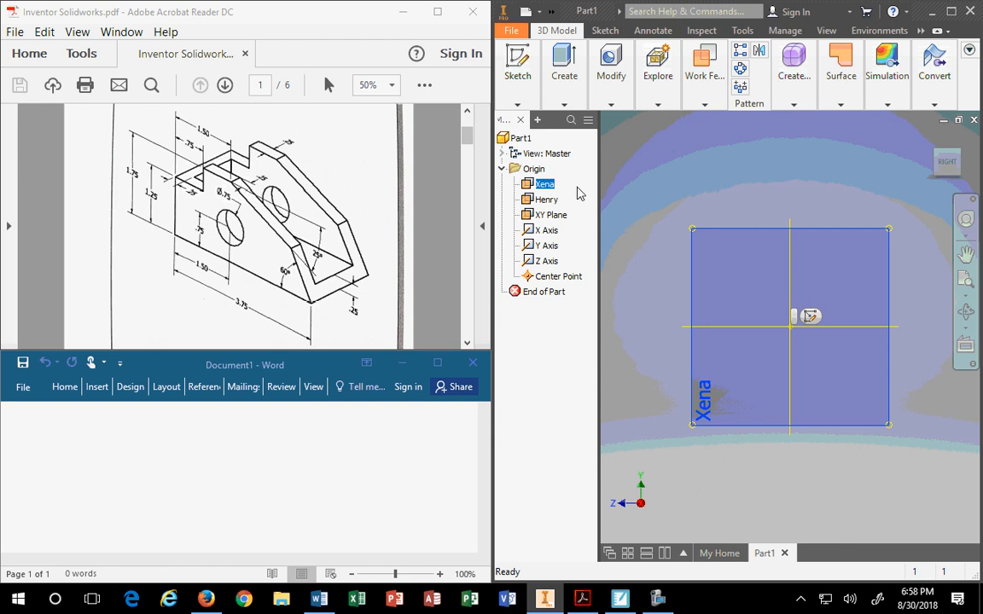
right_click(547, 187)
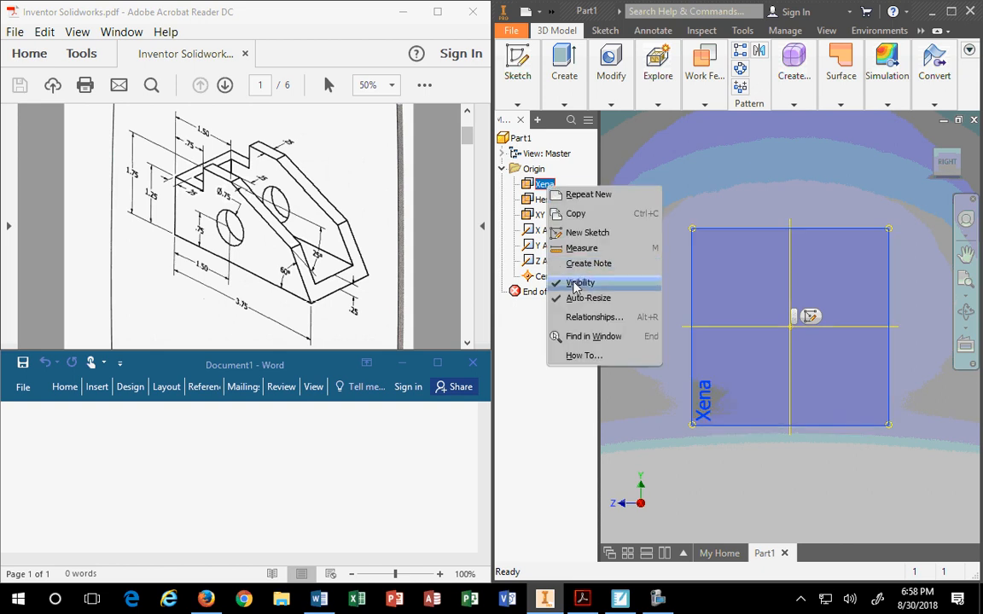
click(680, 177)
click(544, 188)
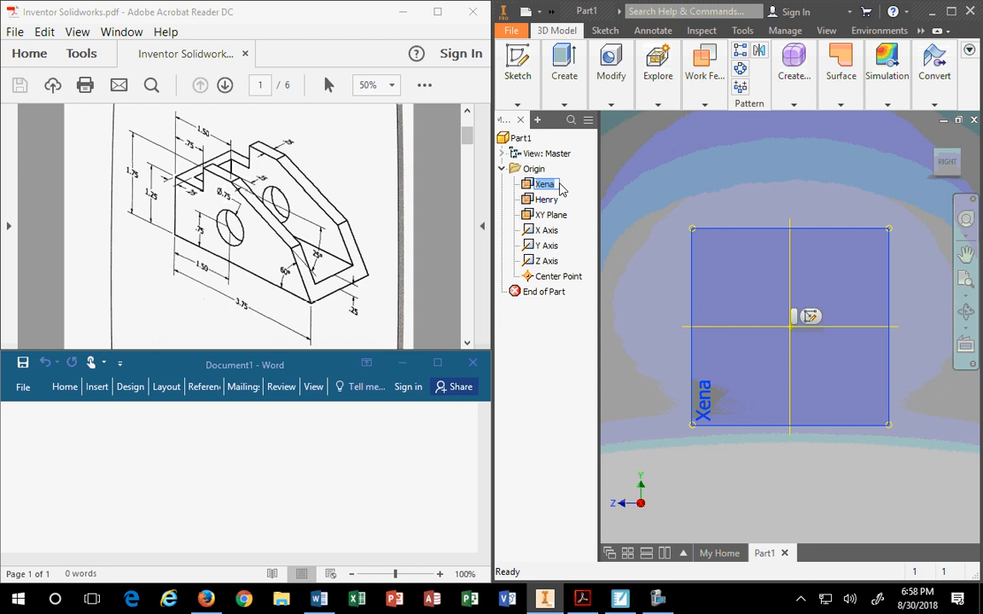
text(YZ Plane)
click(686, 156)
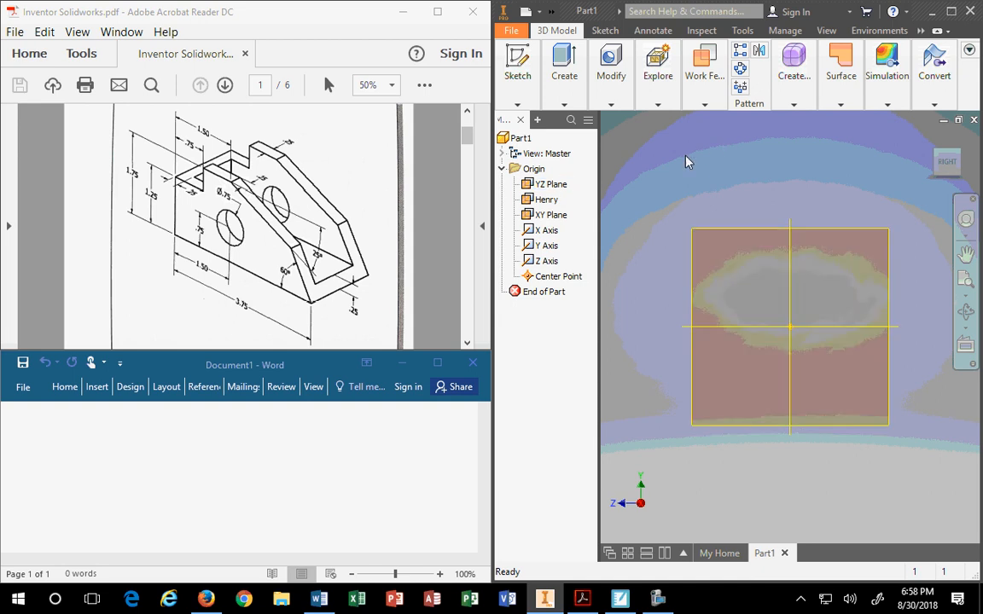
Return to the Home view and rename the 'Henry' plane back to 'XZ Plane'.
click(541, 200)
click(930, 141)
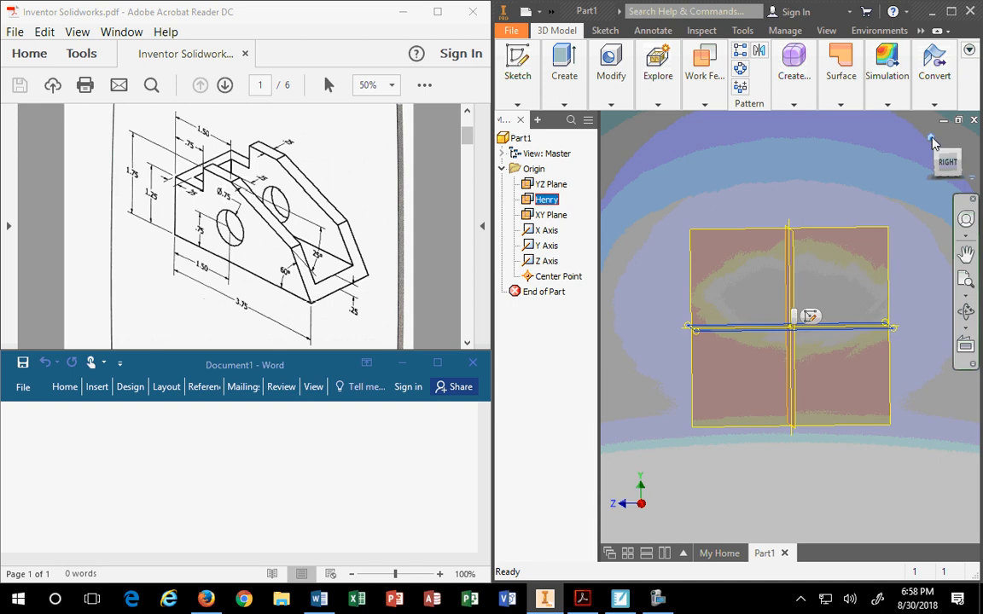
right_click(543, 199)
click(559, 201)
click(547, 199)
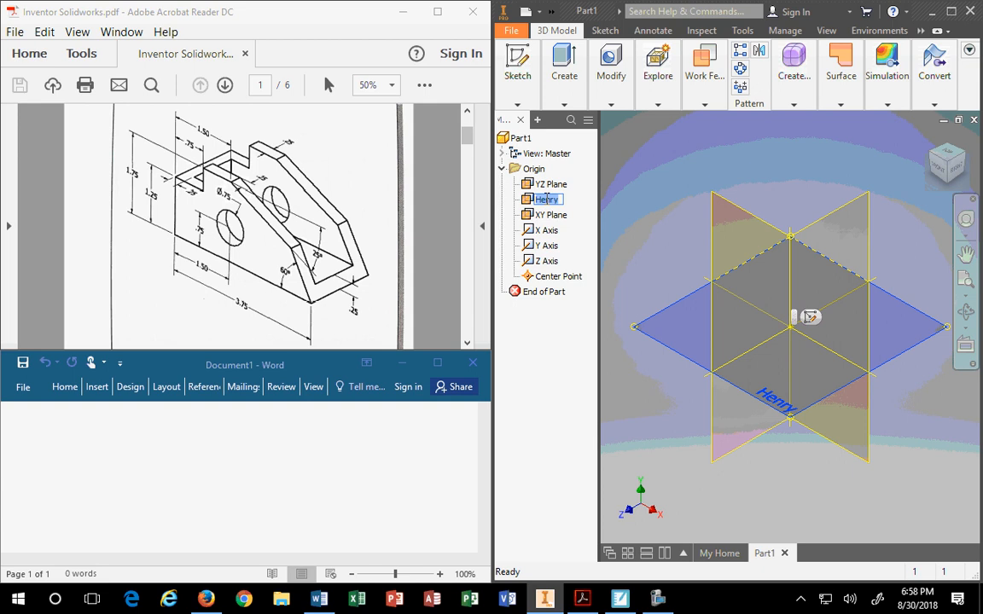
text(XZ Plane)
key(BackSpace)
key(BackSpace)
key(BackSpace)
key(BackSpace)
key(BackSpace)
text(Plane)
key(Return)
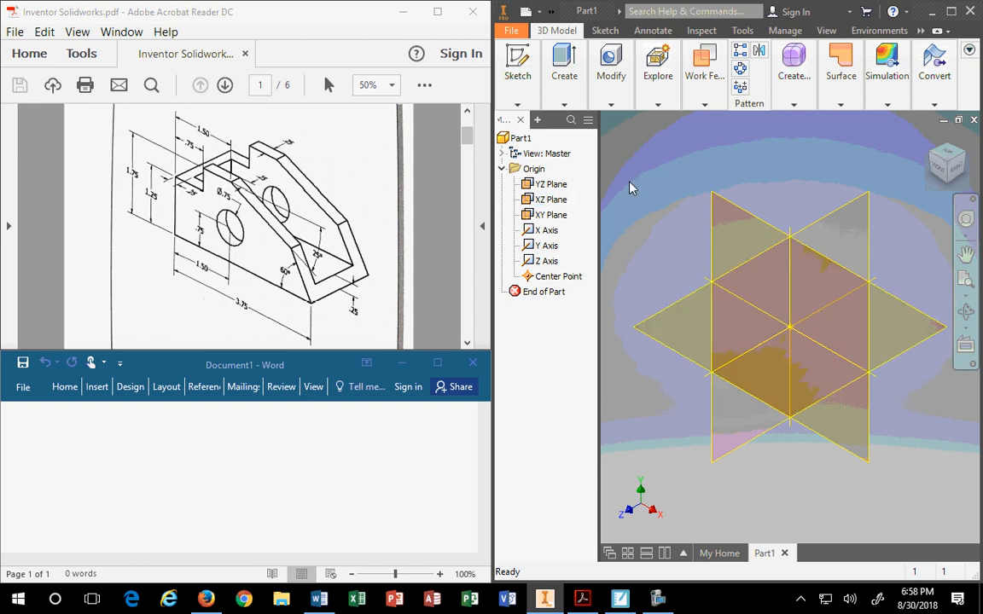
click(547, 231)
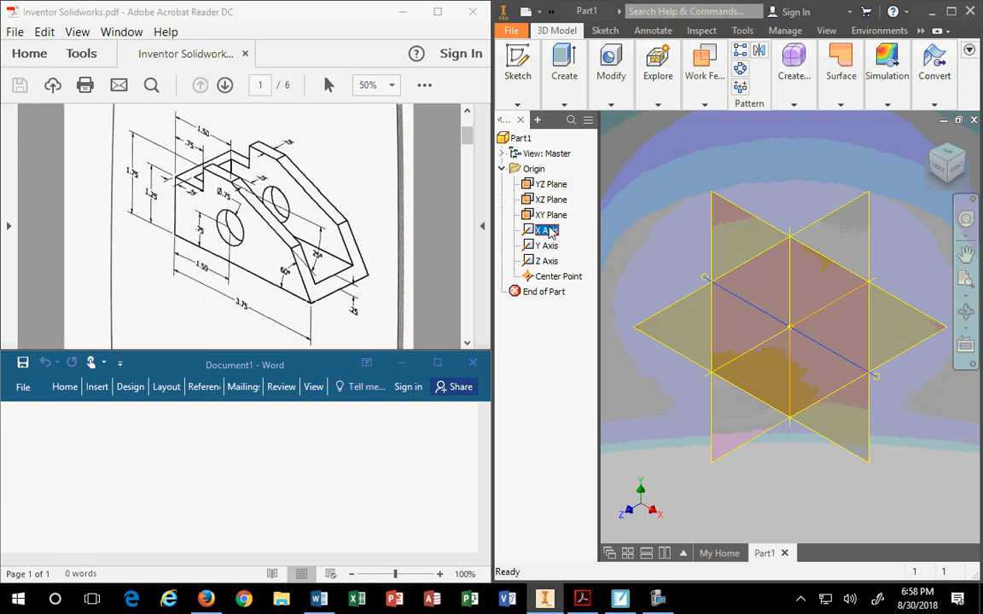
click(547, 245)
click(548, 261)
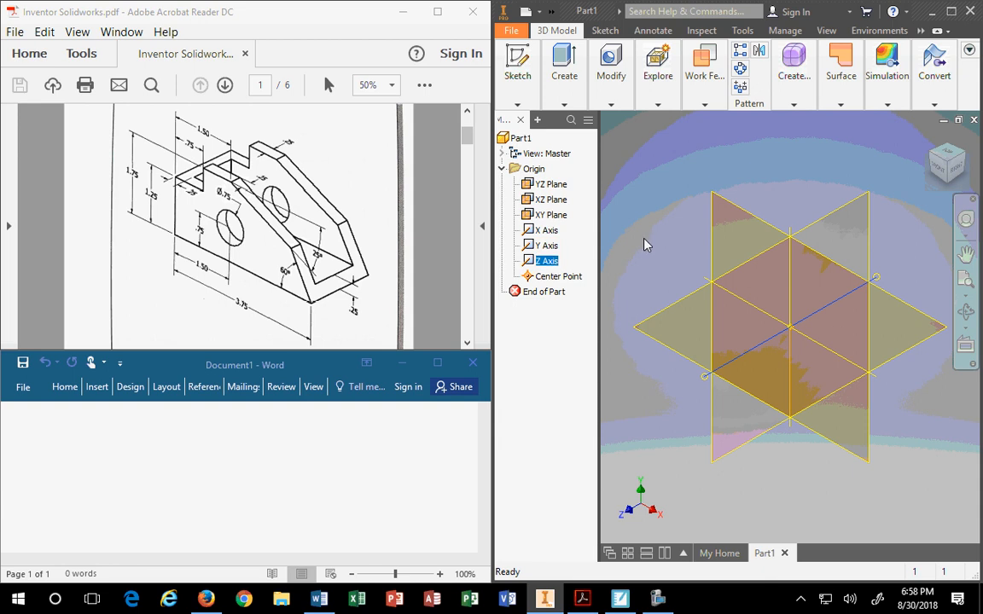
click(556, 282)
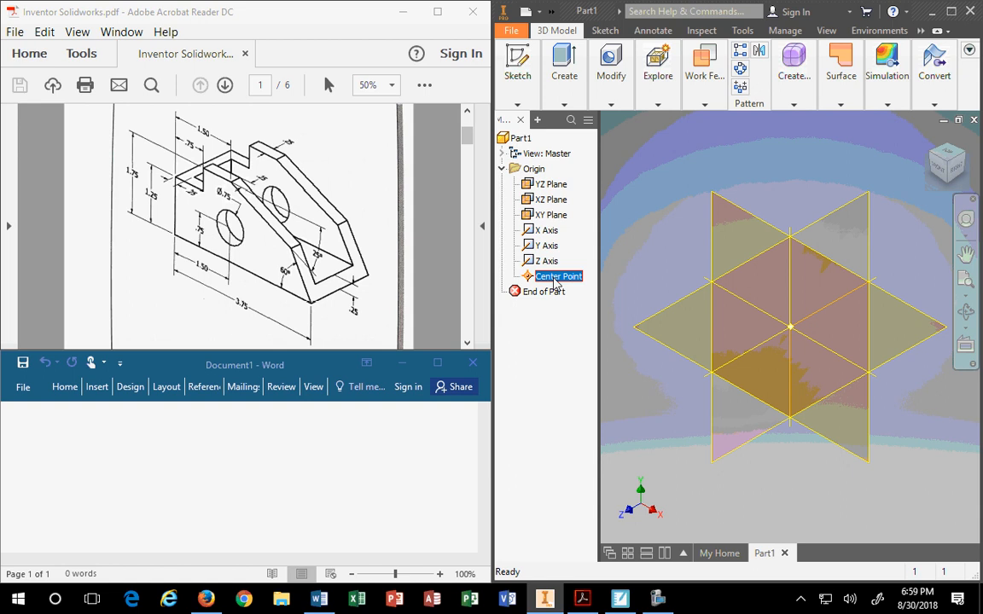
click(664, 217)
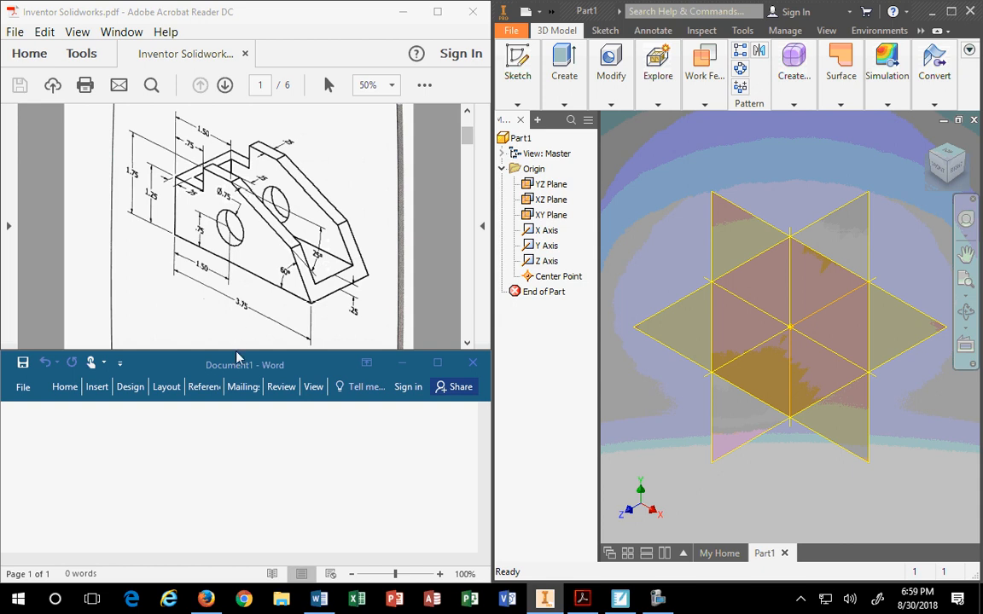
Make Word slightly taller and bring the Guide Block drawing in Acrobat to the front.
drag(248, 349, 248, 331)
click(312, 259)
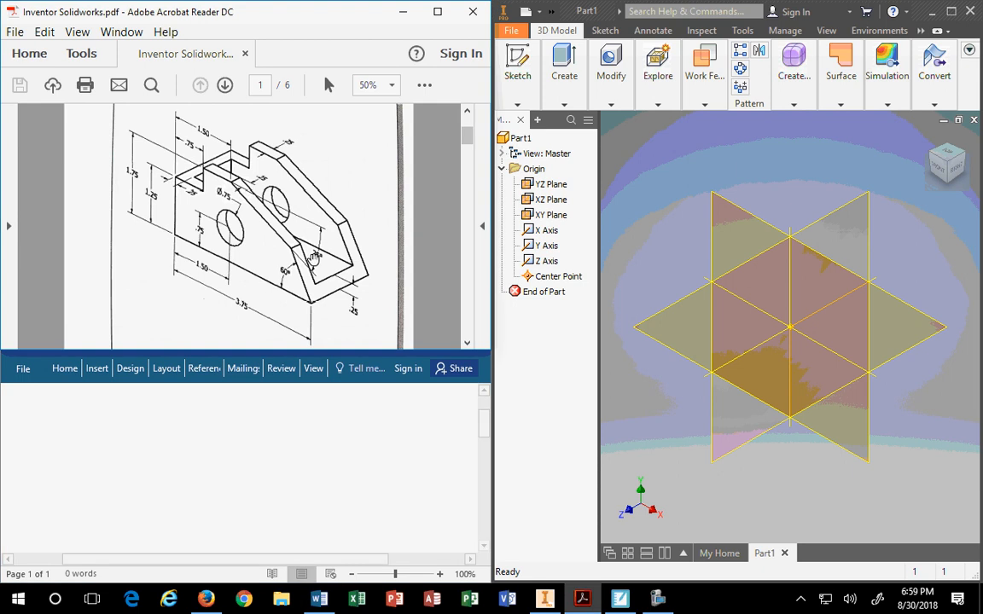
click(312, 235)
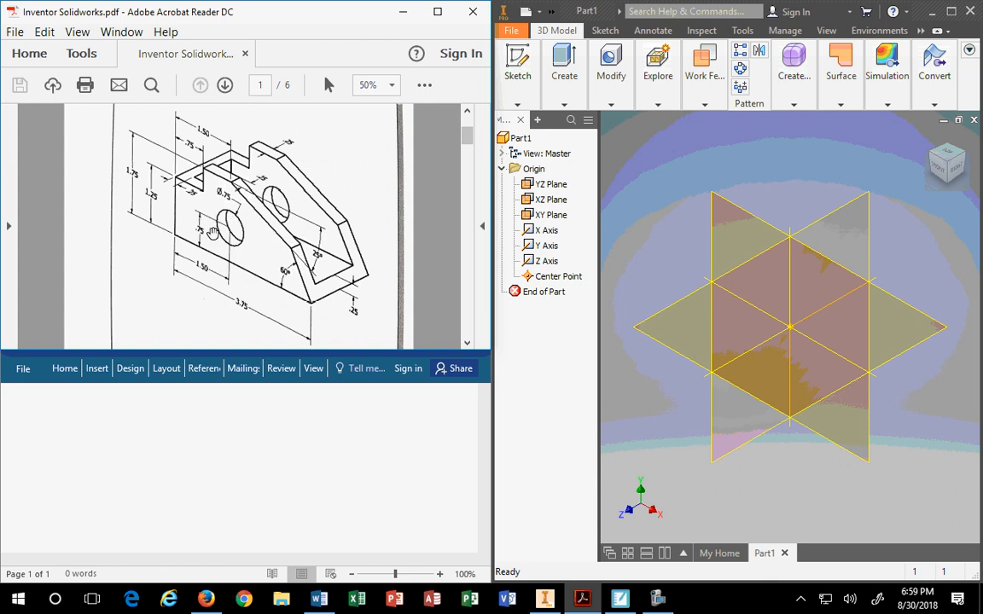
click(482, 226)
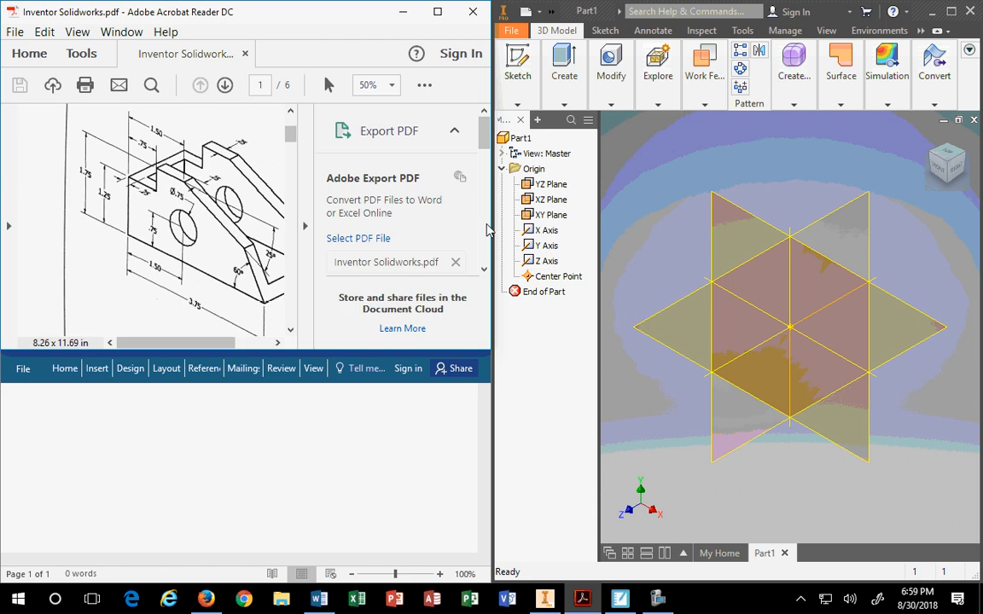
click(305, 226)
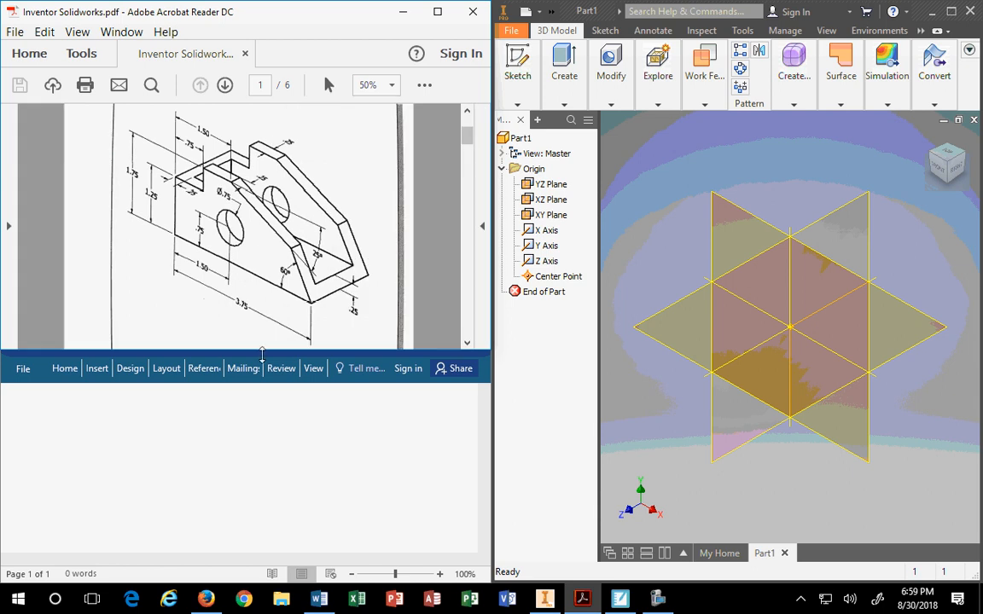
Extend the Acrobat window downward so the whole Guide Block drawing page shows.
drag(259, 352, 263, 376)
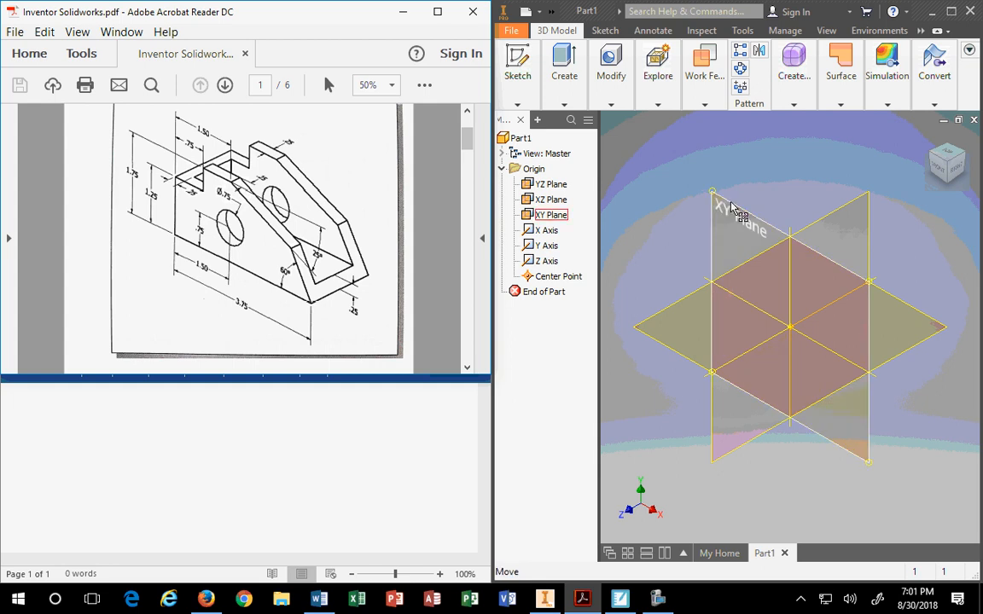
Create Sketch1 on the XY Plane using its right-click New Sketch option.
click(541, 216)
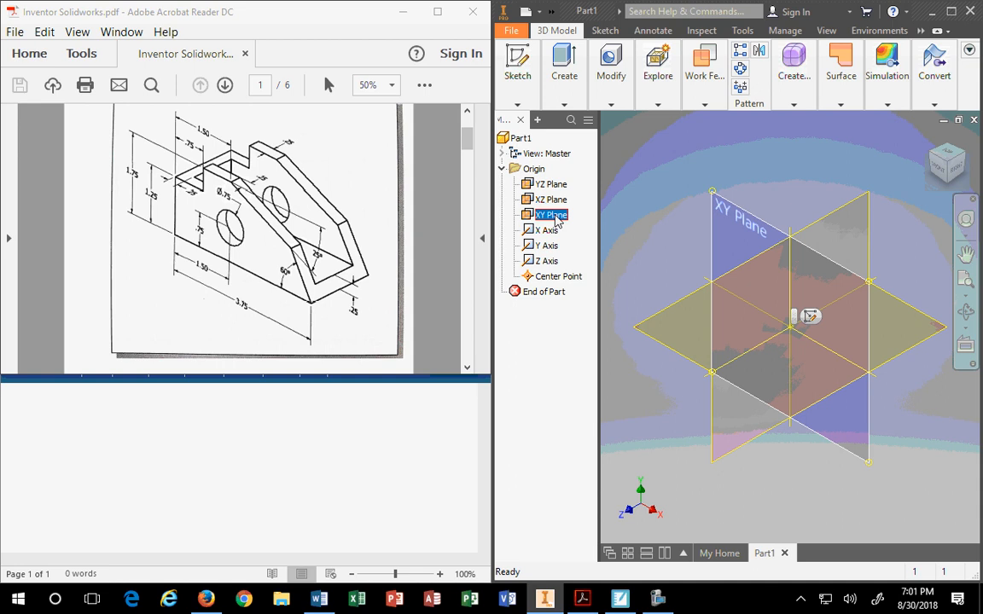
right_click(557, 218)
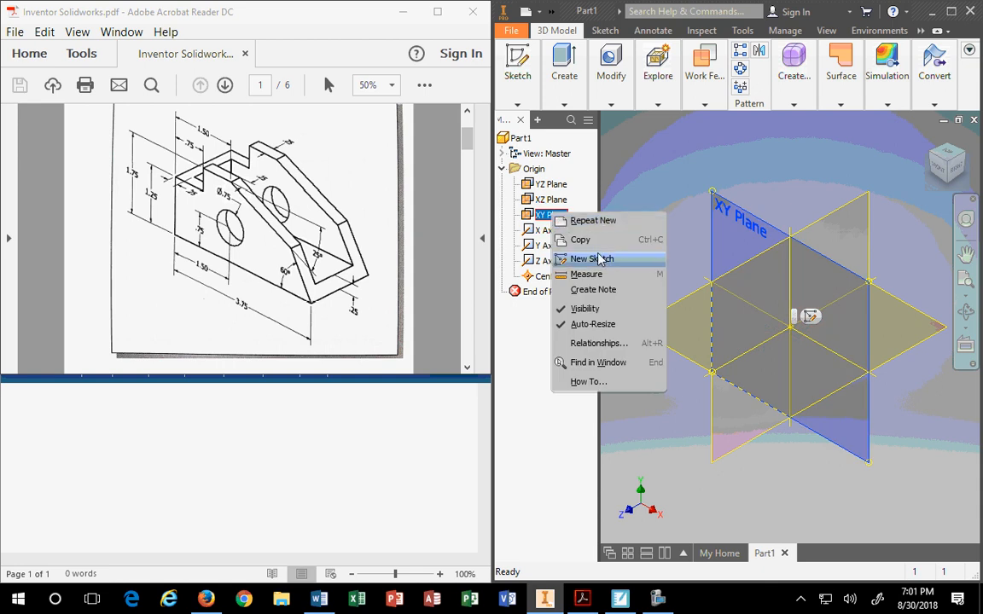
click(642, 182)
click(726, 208)
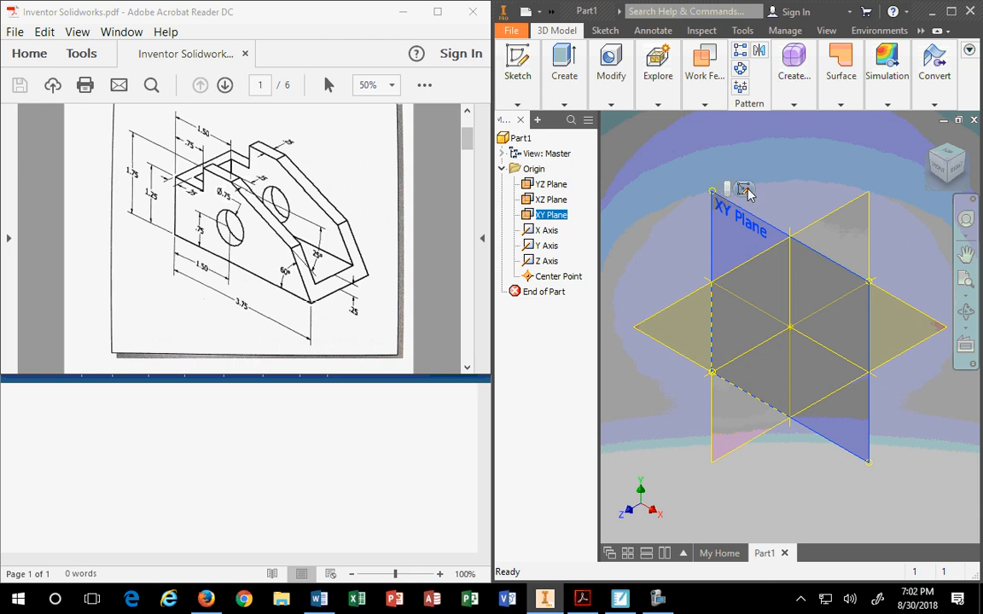
click(745, 190)
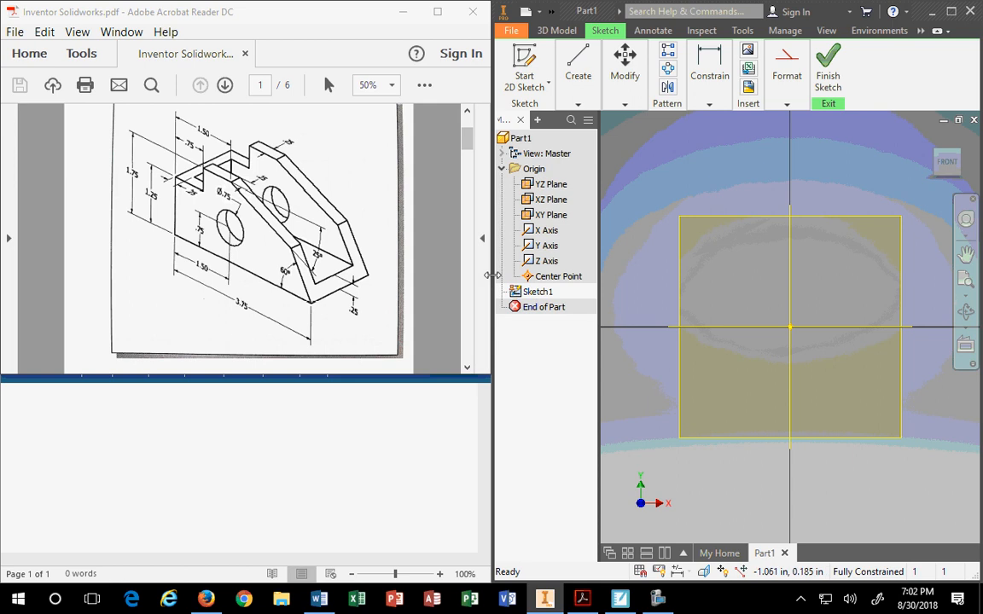
Widen Inventor's sketch area by narrowing the Acrobat drawing and the Word document below it.
drag(489, 275, 417, 276)
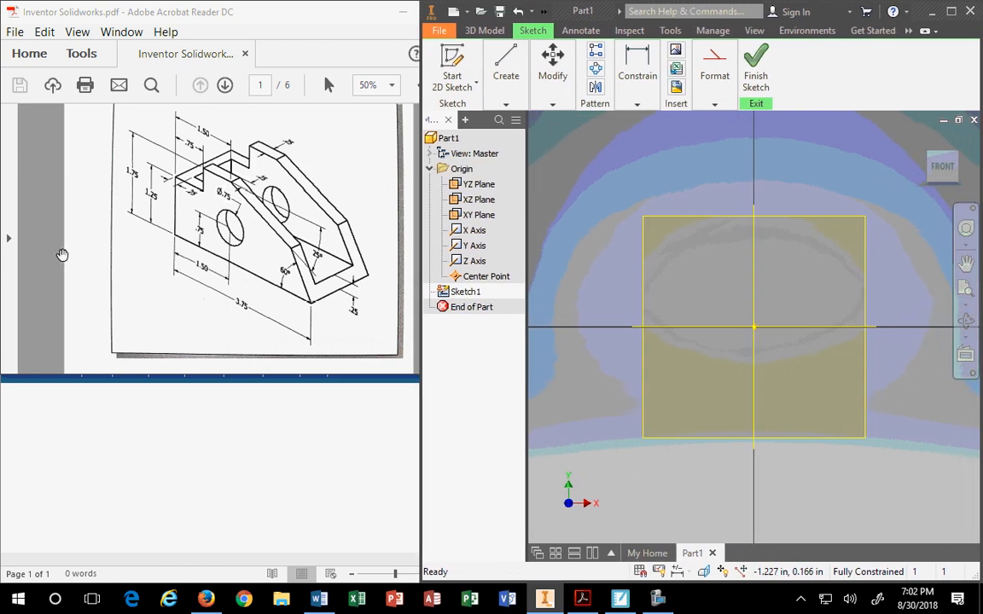
click(262, 13)
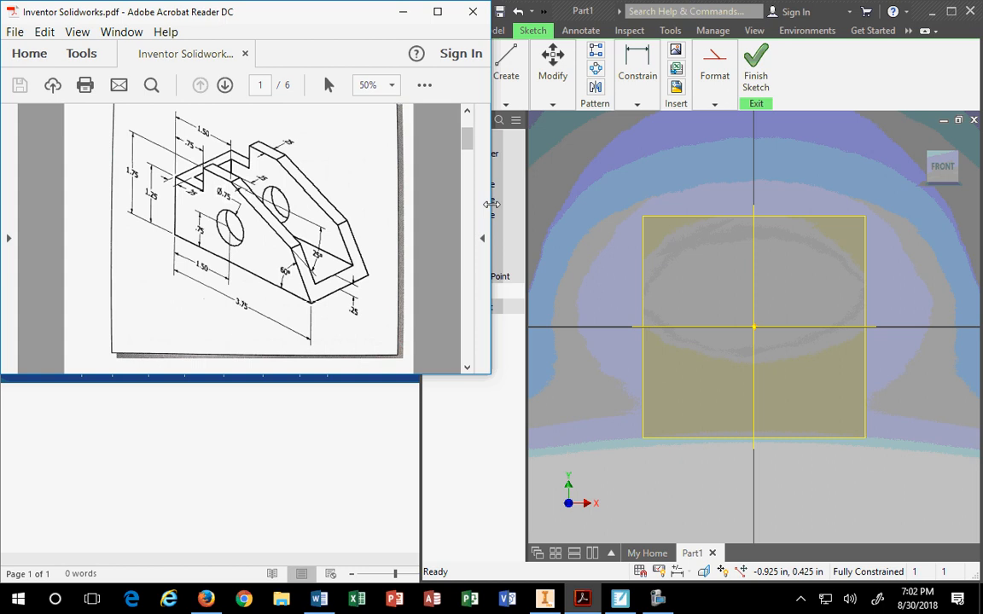
mouse_move(490, 195)
mouse_down()
mouse_move(405, 192)
mouse_move(393, 209)
mouse_move(359, 210)
mouse_up()
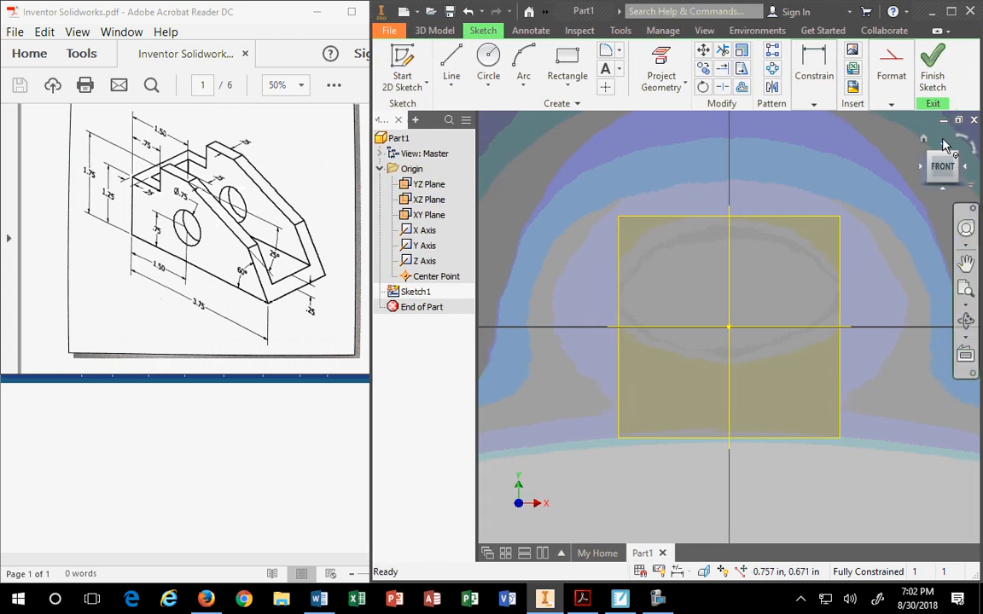
click(234, 17)
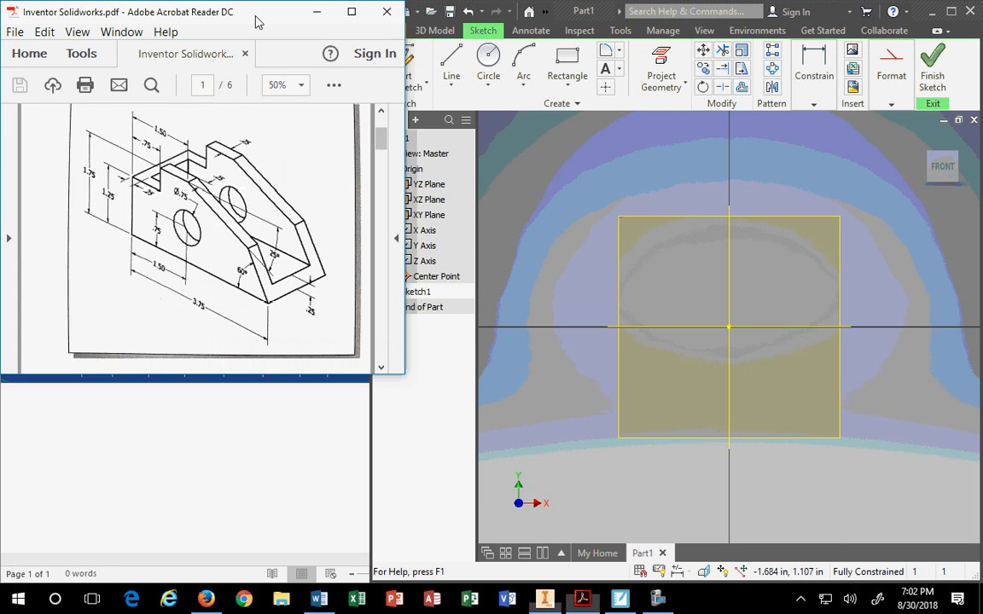
drag(405, 163, 358, 164)
click(204, 495)
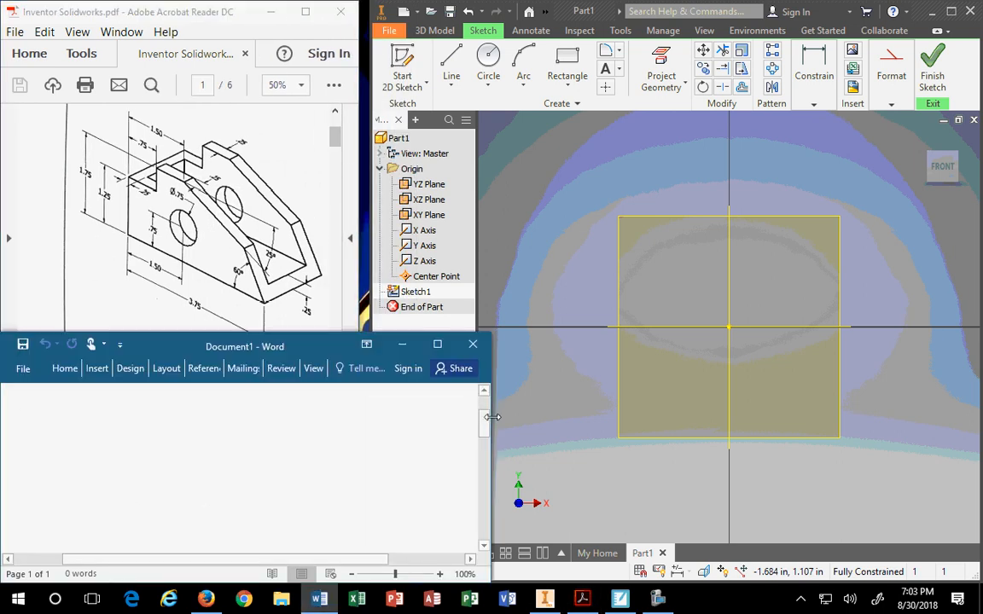
drag(482, 424, 367, 424)
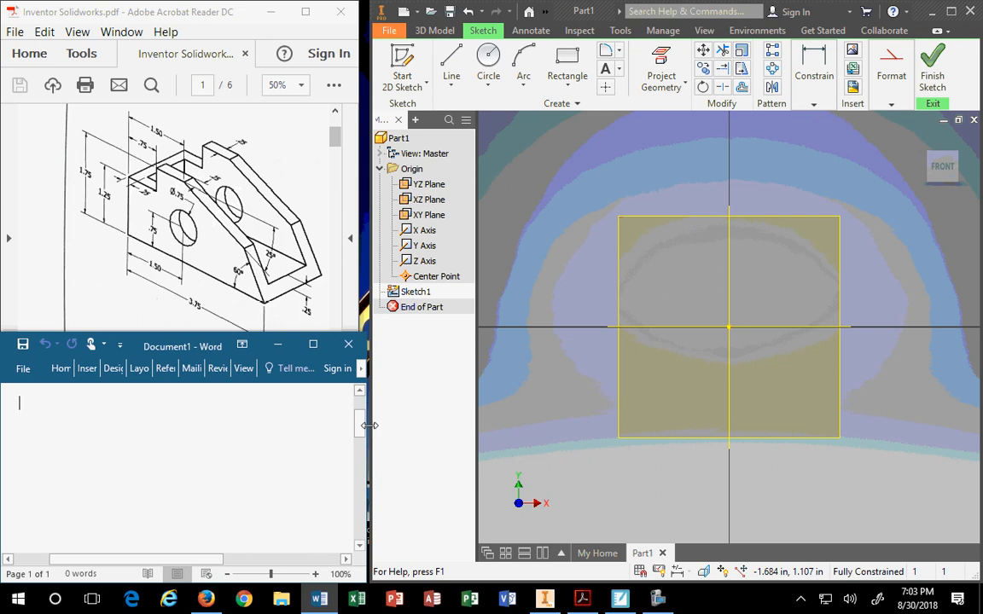
click(359, 175)
drag(358, 174, 361, 173)
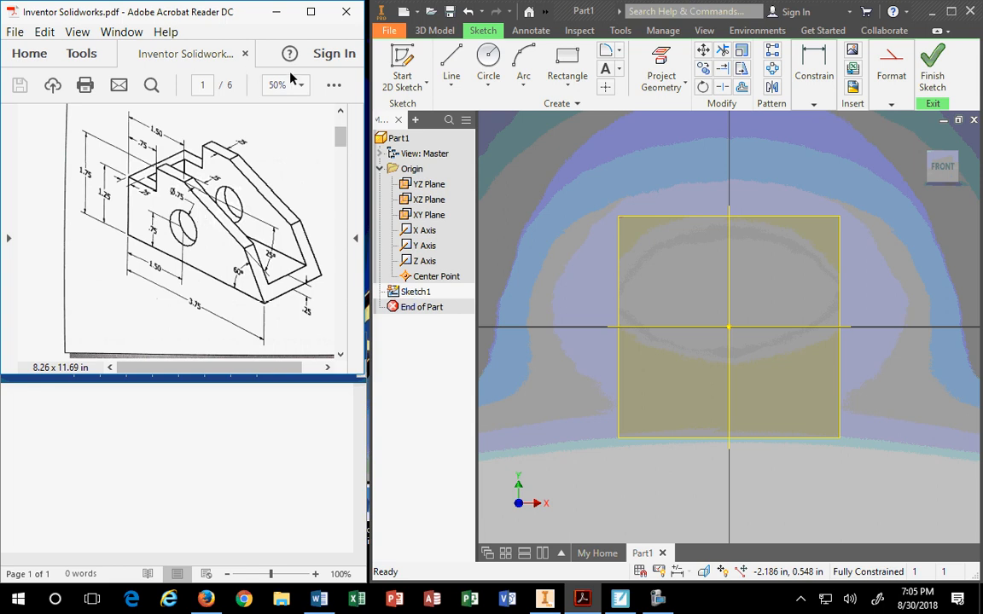
click(458, 89)
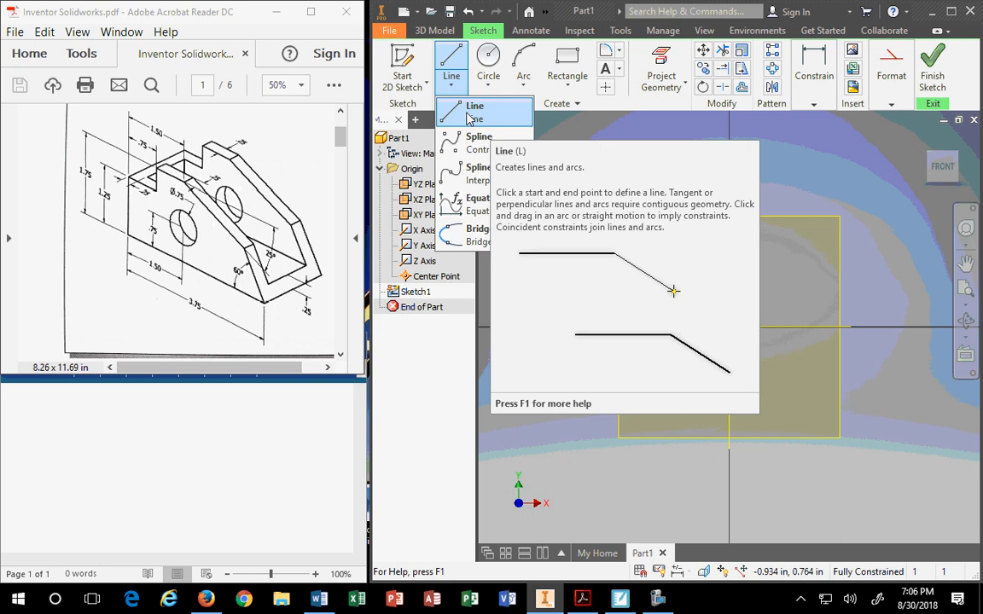
click(483, 88)
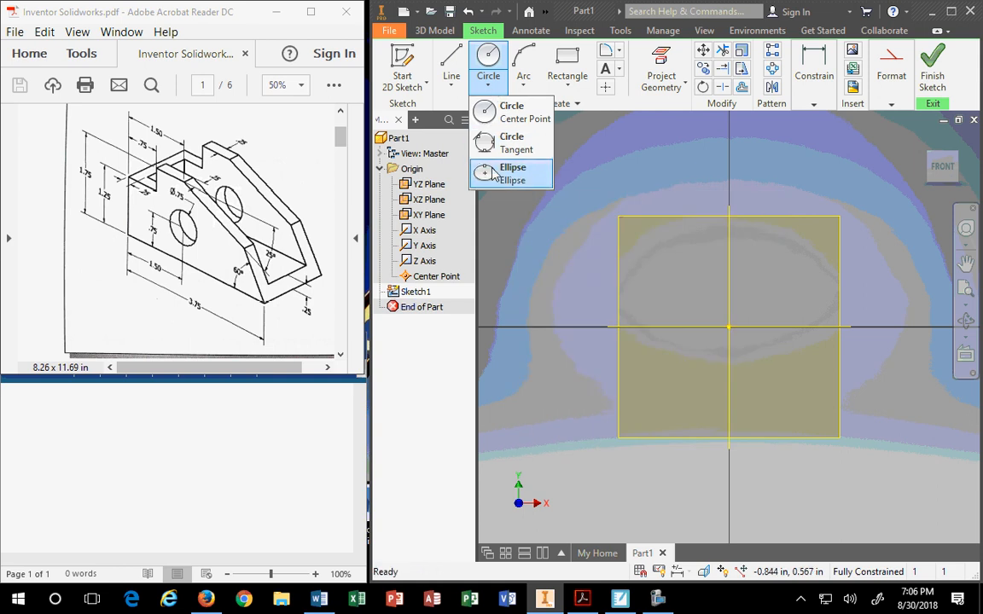
click(524, 87)
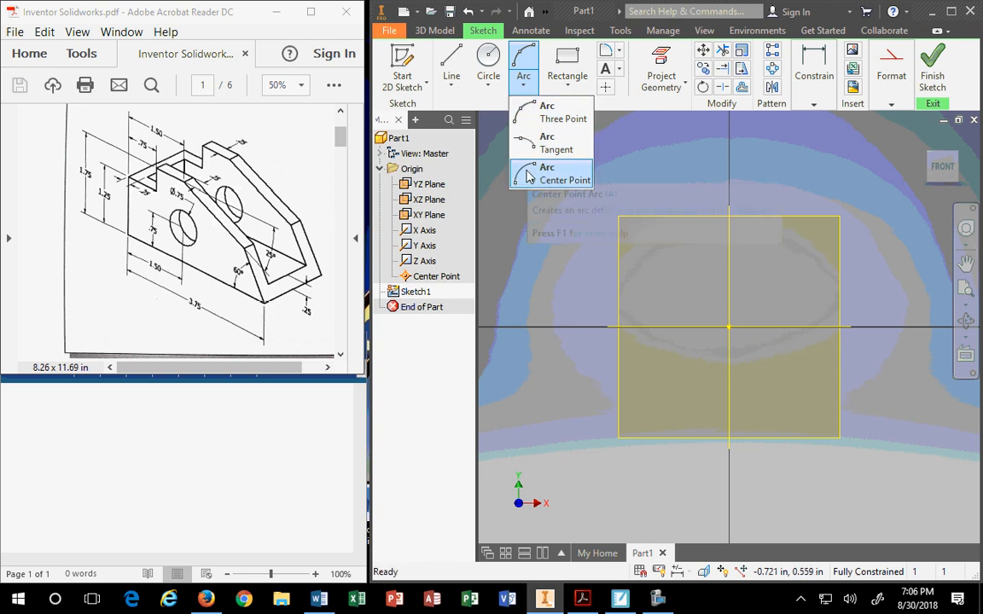
click(564, 85)
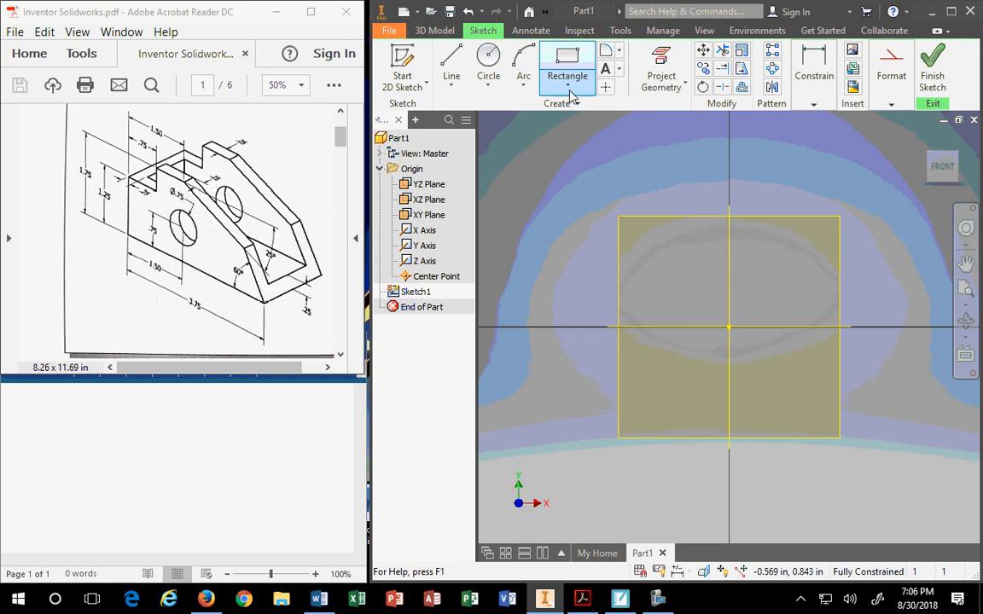
click(570, 94)
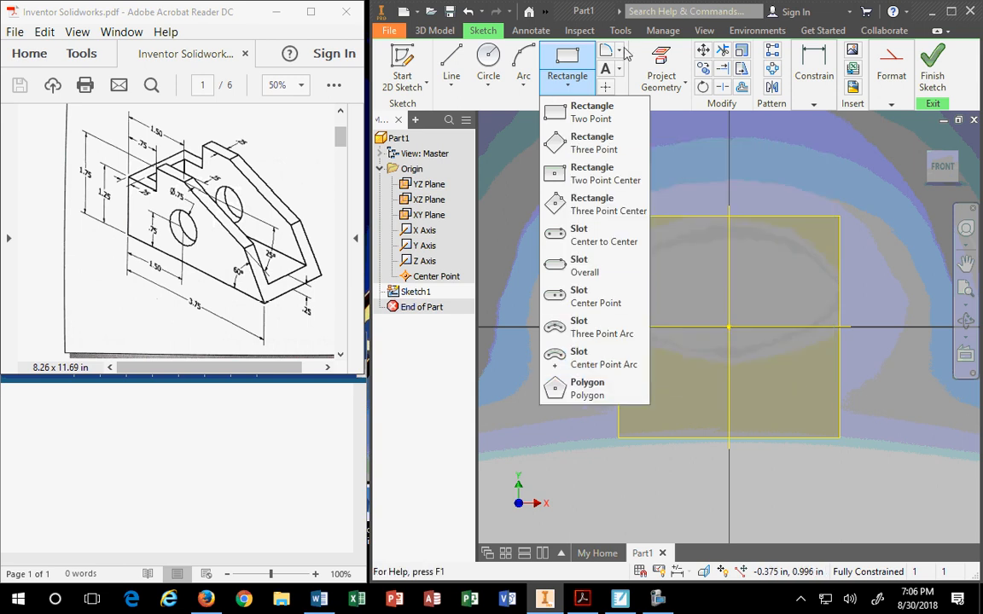
click(619, 49)
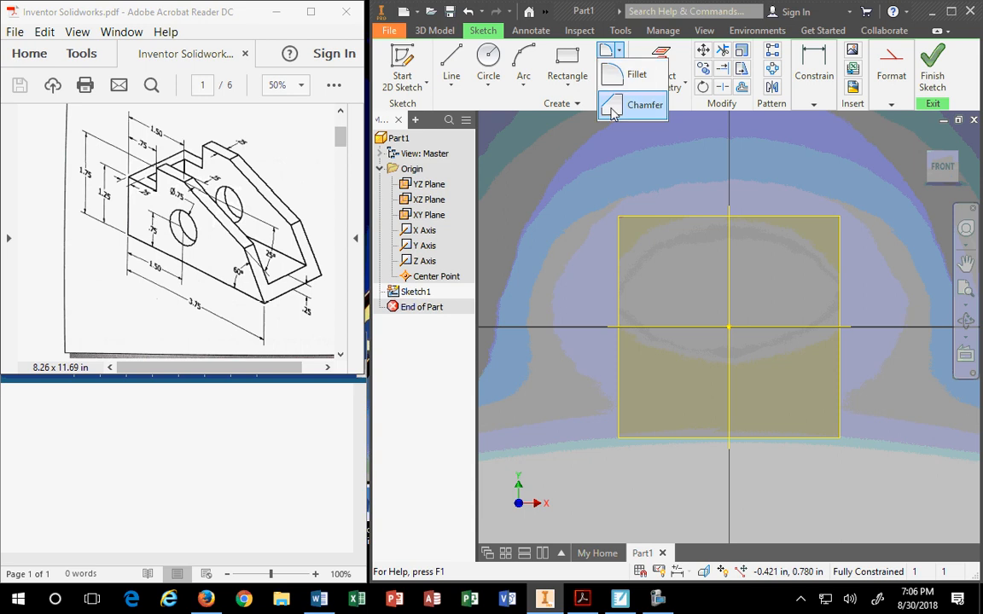
click(641, 52)
click(618, 50)
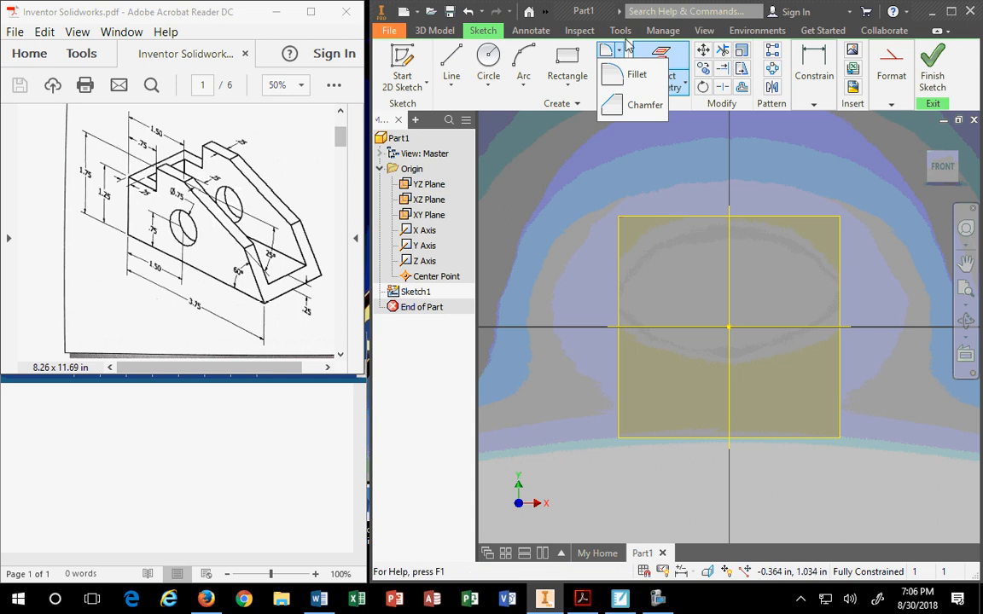
click(626, 41)
Expand the sketch ribbon's text, creation and constraint option panels to review them.
click(620, 70)
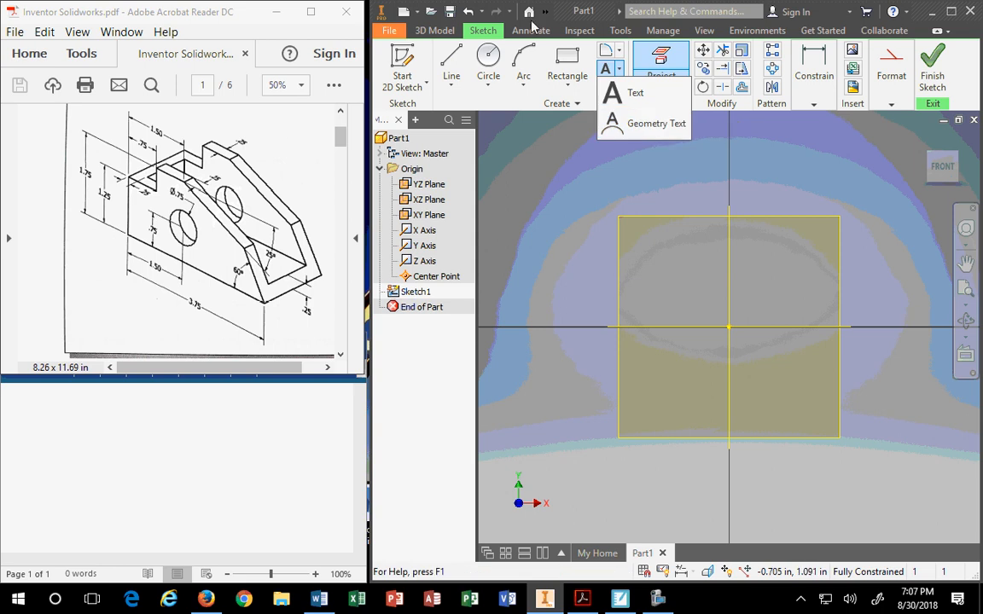
click(512, 143)
click(560, 103)
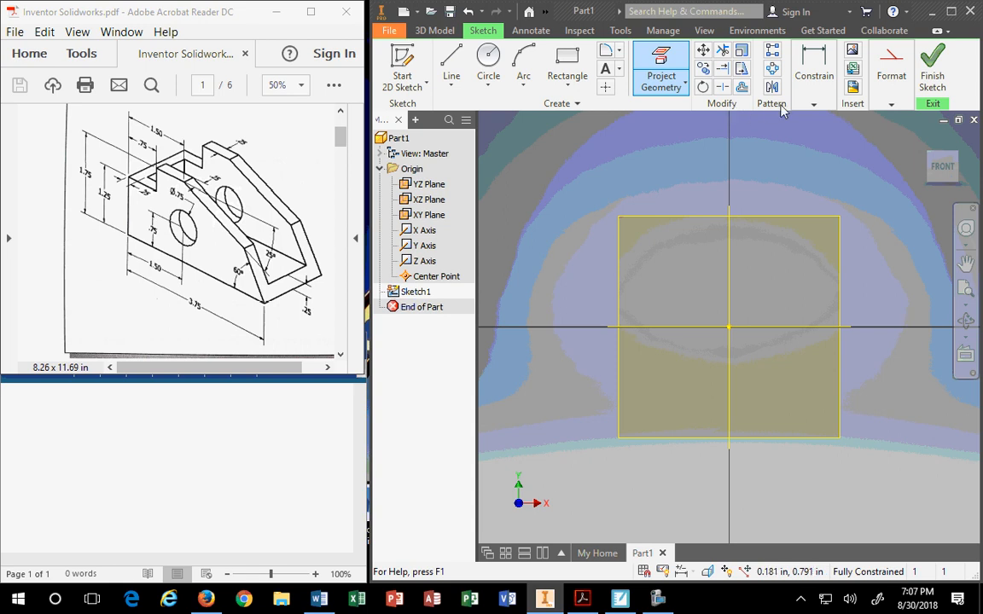
click(813, 104)
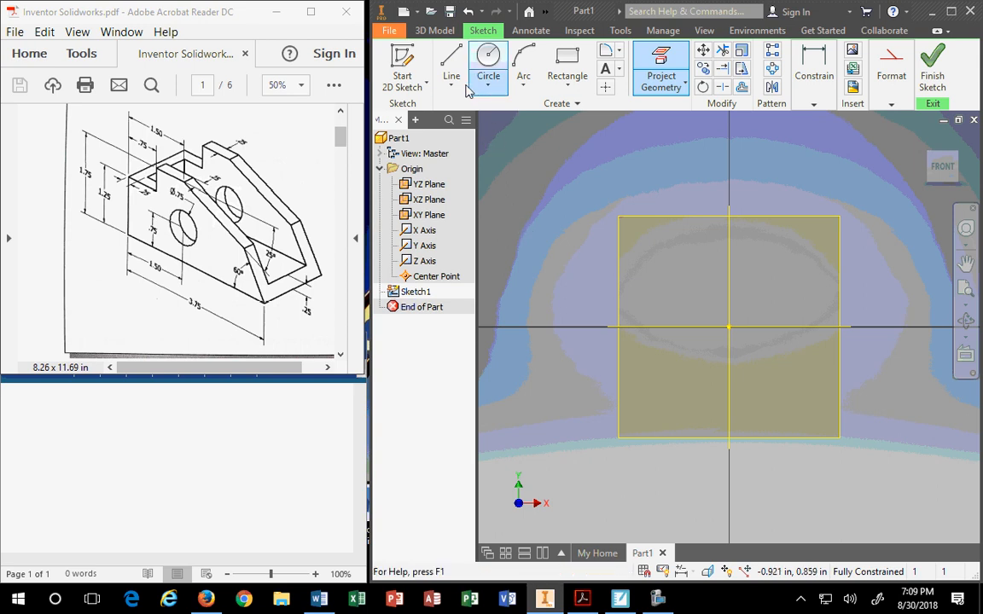
Activate the Line tool from the Line drop-down after browsing the rectangle variants.
click(573, 89)
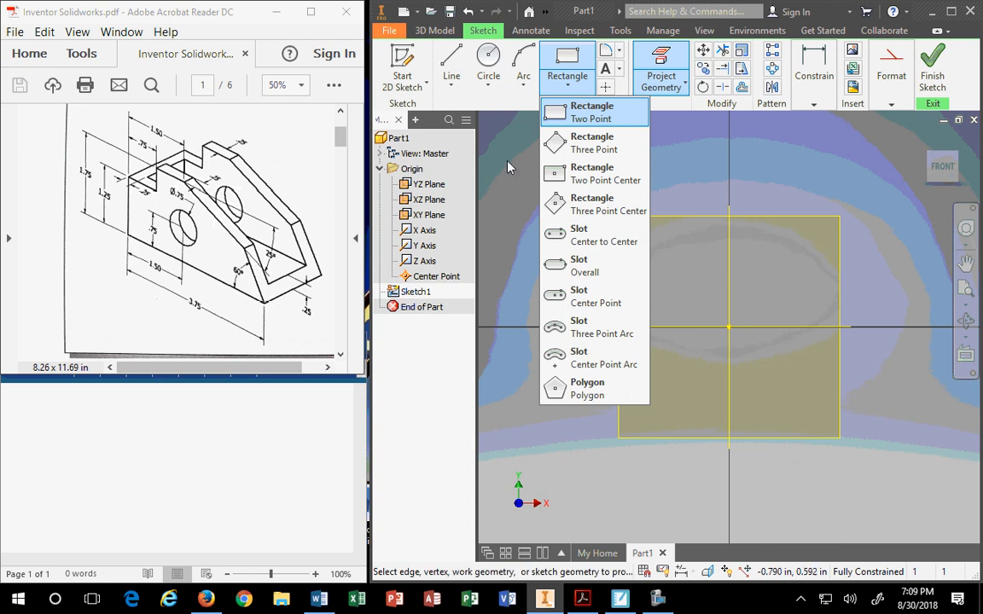
click(451, 84)
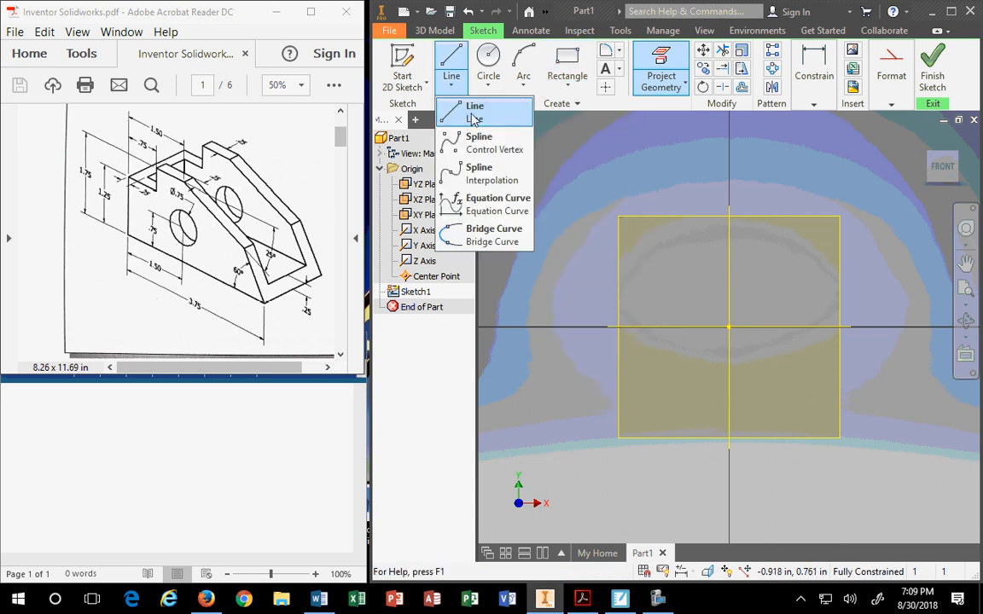
click(473, 116)
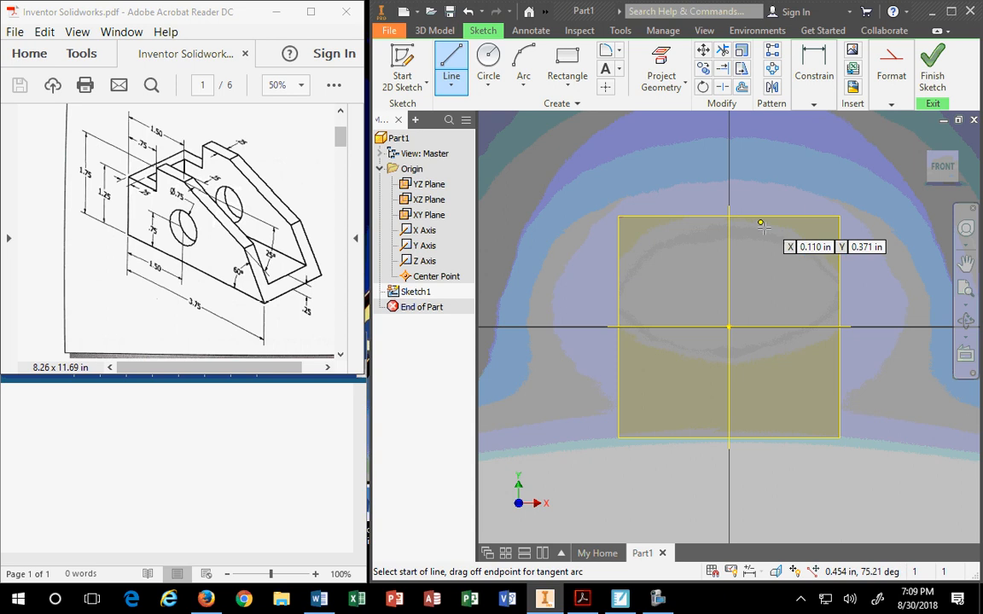
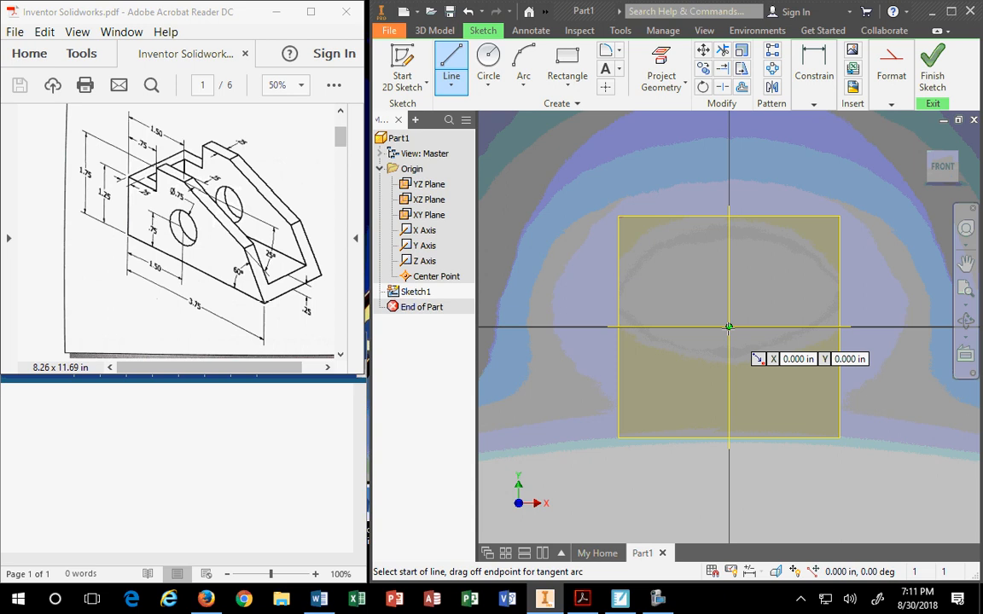
Draw a 3.75 in horizontal base line starting at the sketch origin.
click(728, 327)
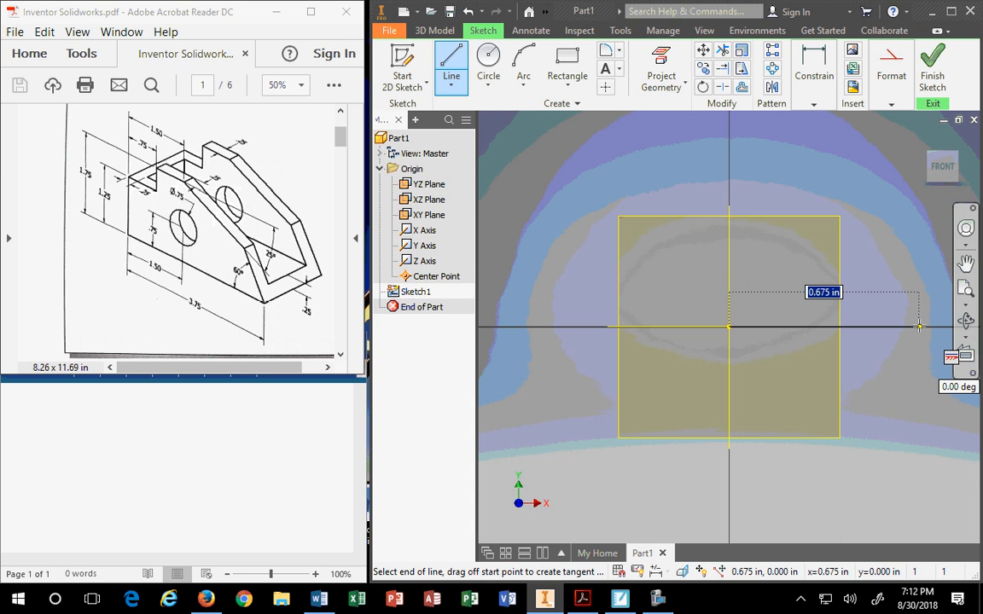
text(3)
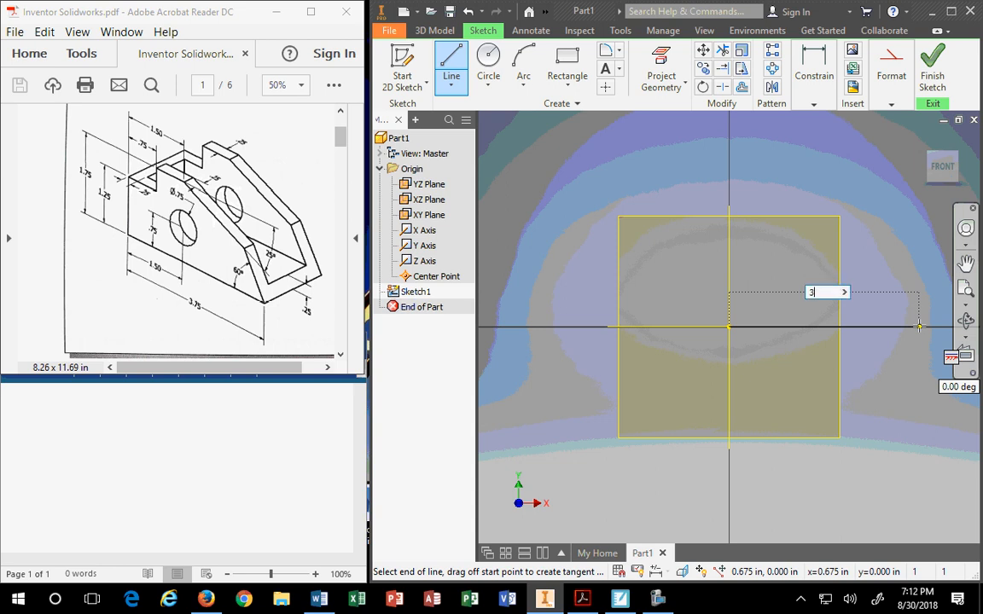
text(.75)
key(Return)
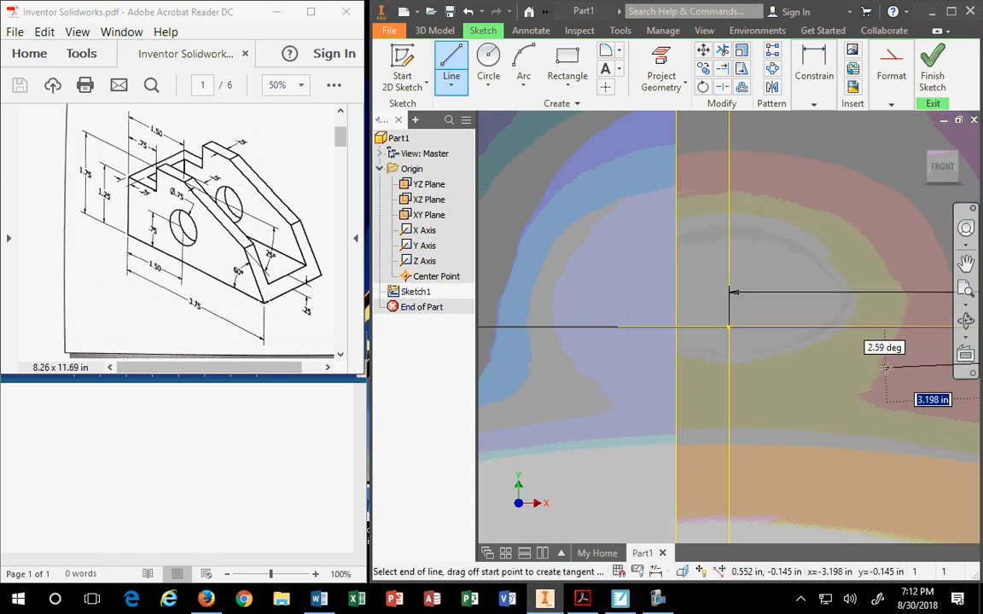
Recenter the view on the 3.750 base line and clear a stray character from the length entry.
scroll(893, 367, down, 2)
scroll(900, 361, up, 5)
scroll(900, 356, up, 3)
middle_drag(901, 357, 690, 363)
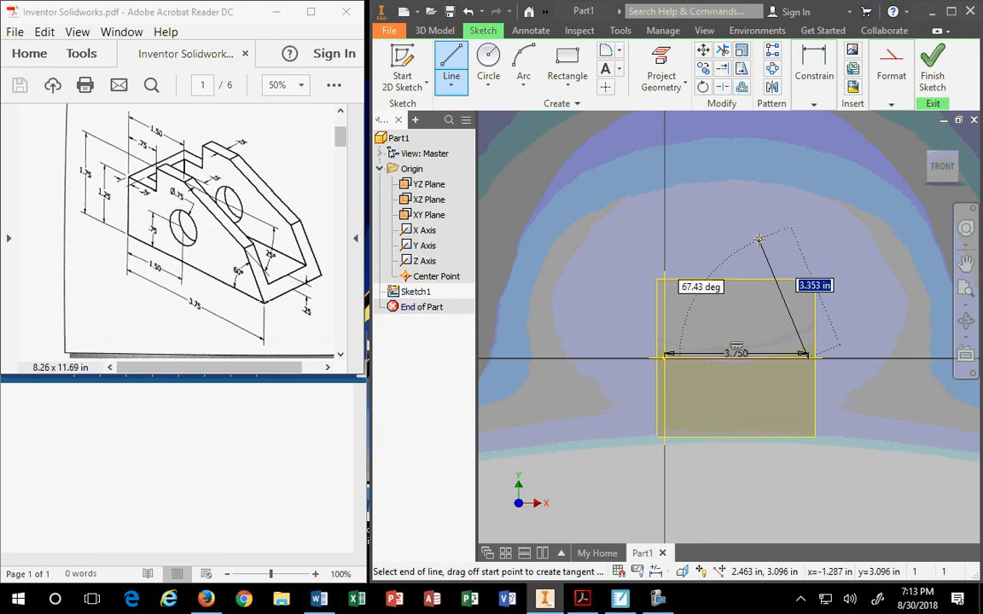
text(u)
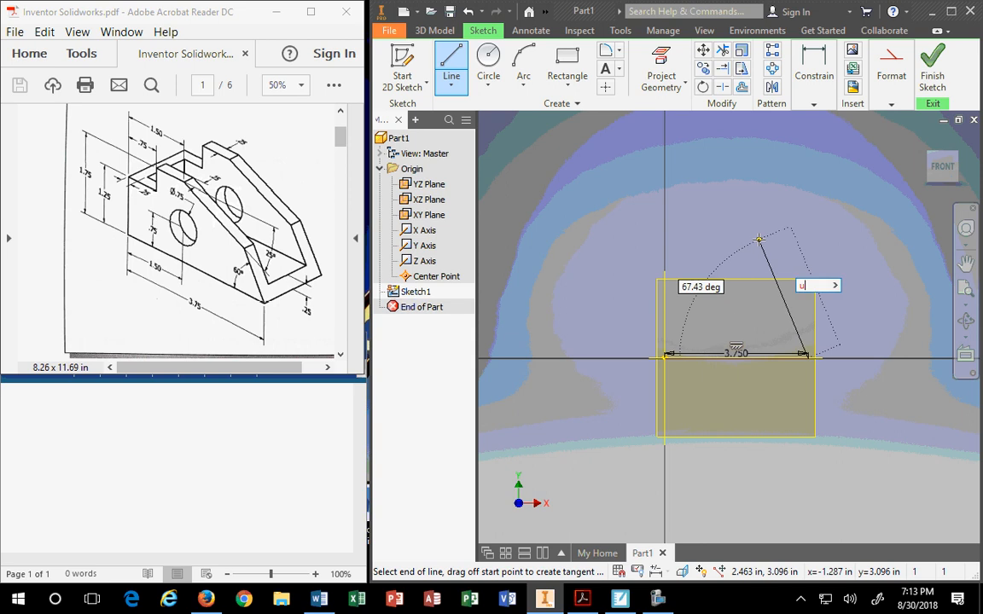
key(BackSpace)
right_click(761, 239)
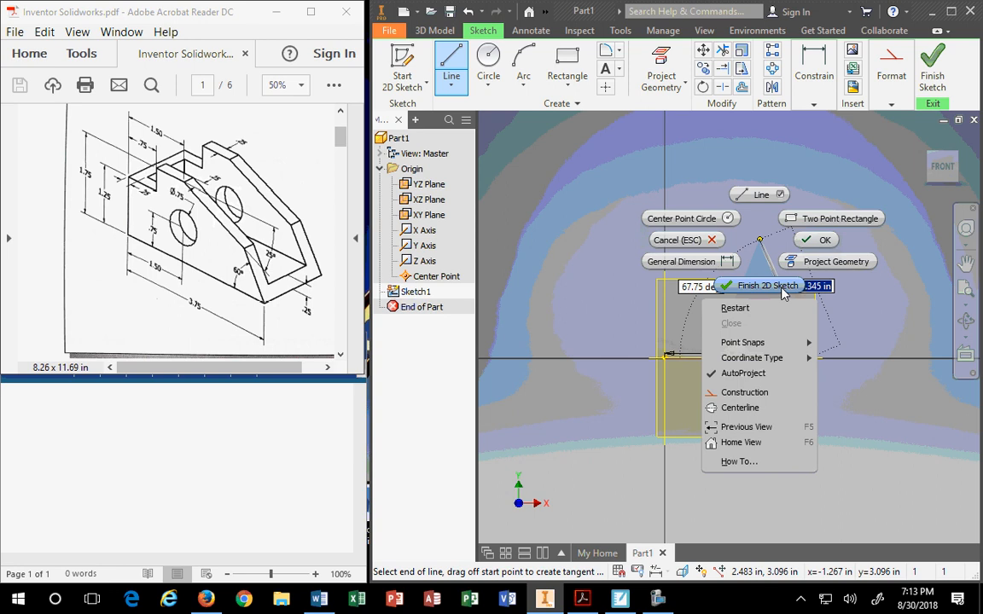
mouse_move(773, 342)
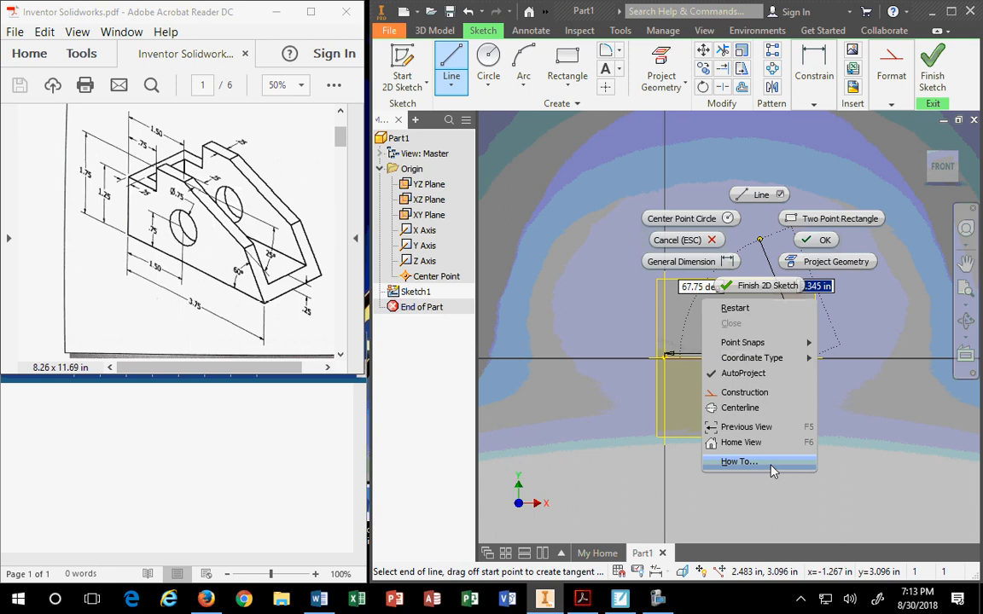
click(821, 246)
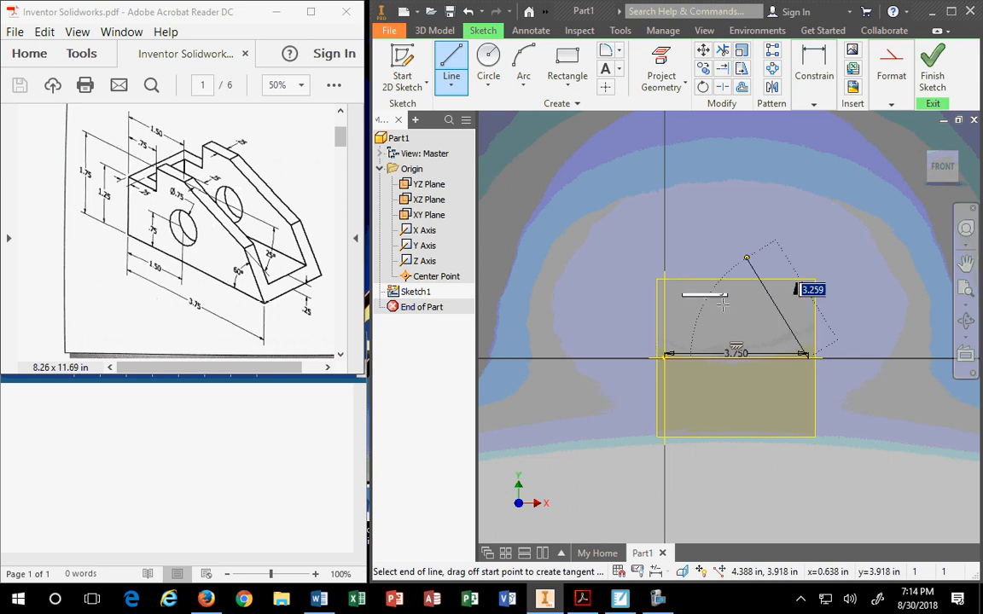
End the current line and move the 3.750 dimension below the base line.
key(Escape)
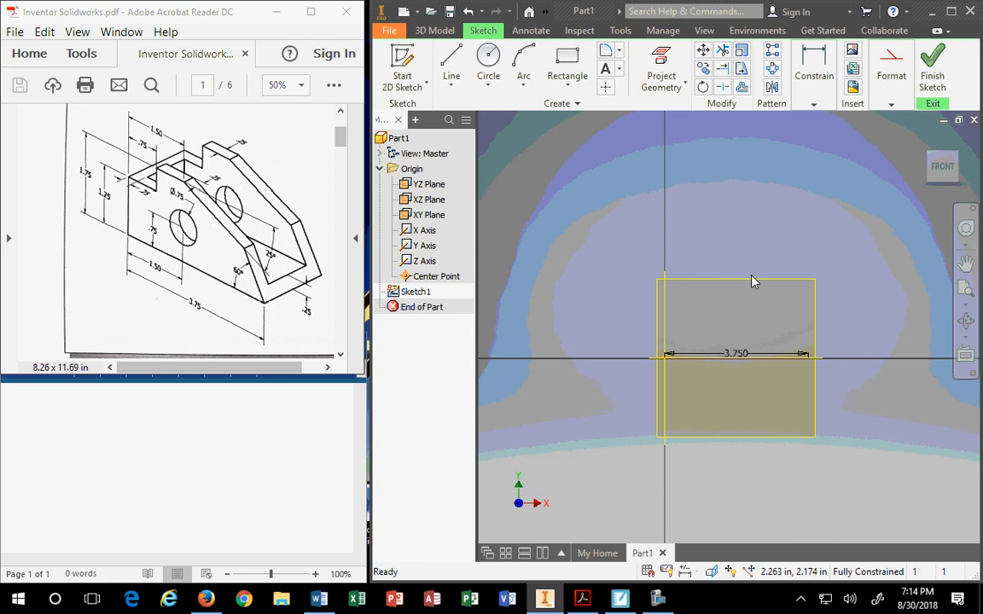
drag(751, 353, 744, 394)
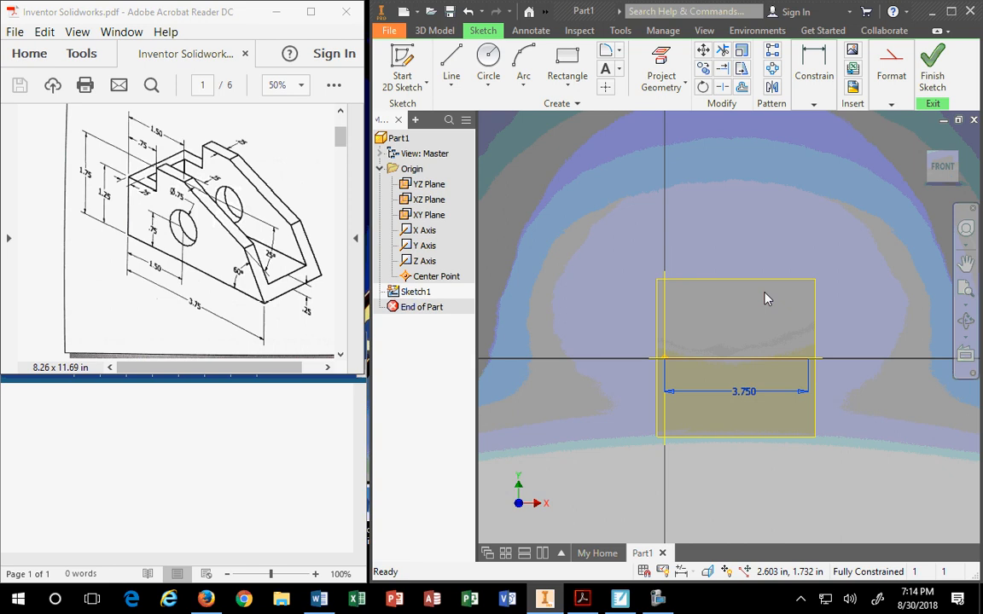
click(451, 66)
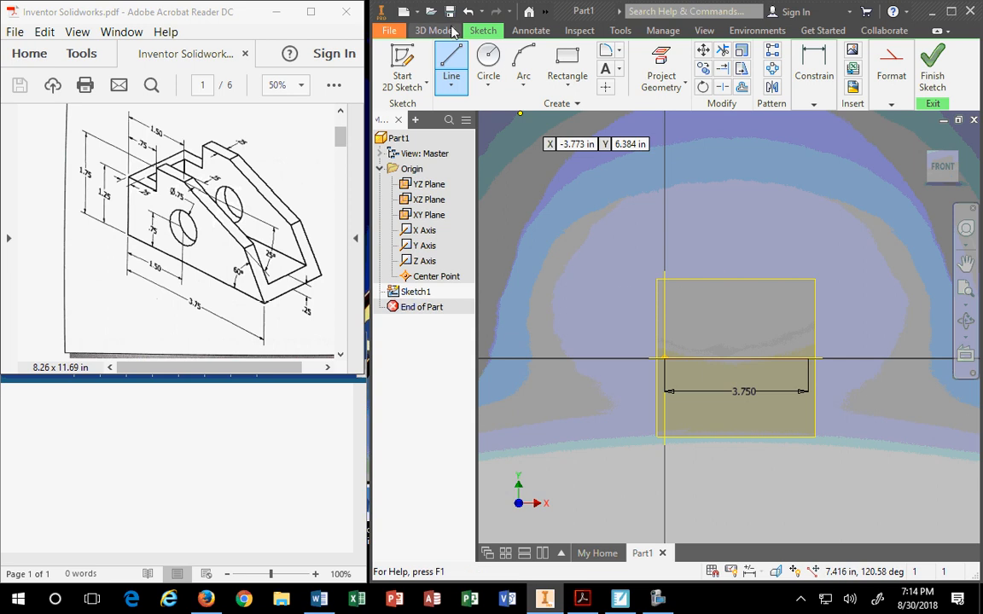
Type the note 'Line – CREATE Toolbox under the SKETCH TAB' into the Word document.
click(46, 407)
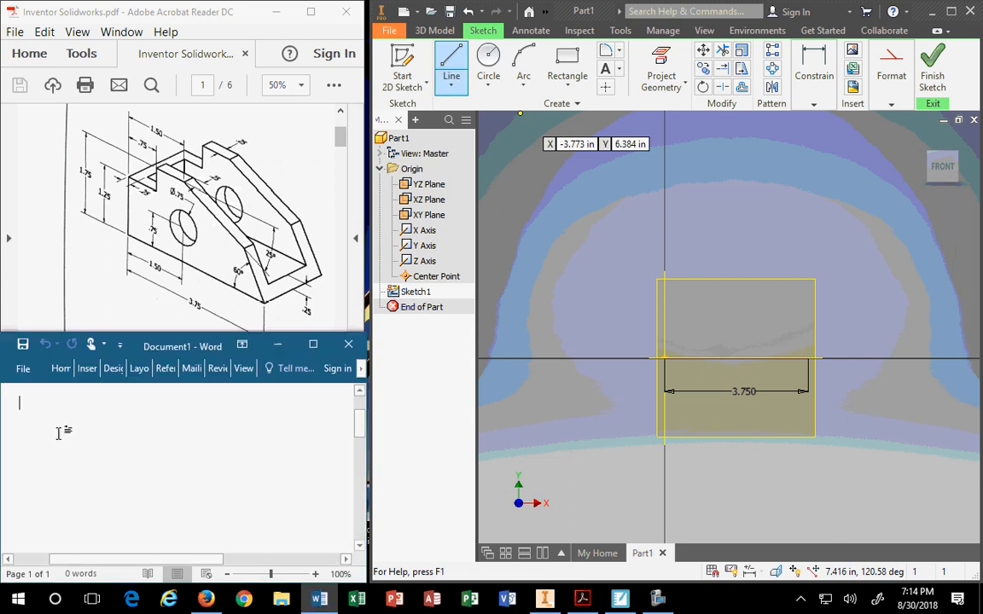
text(- )
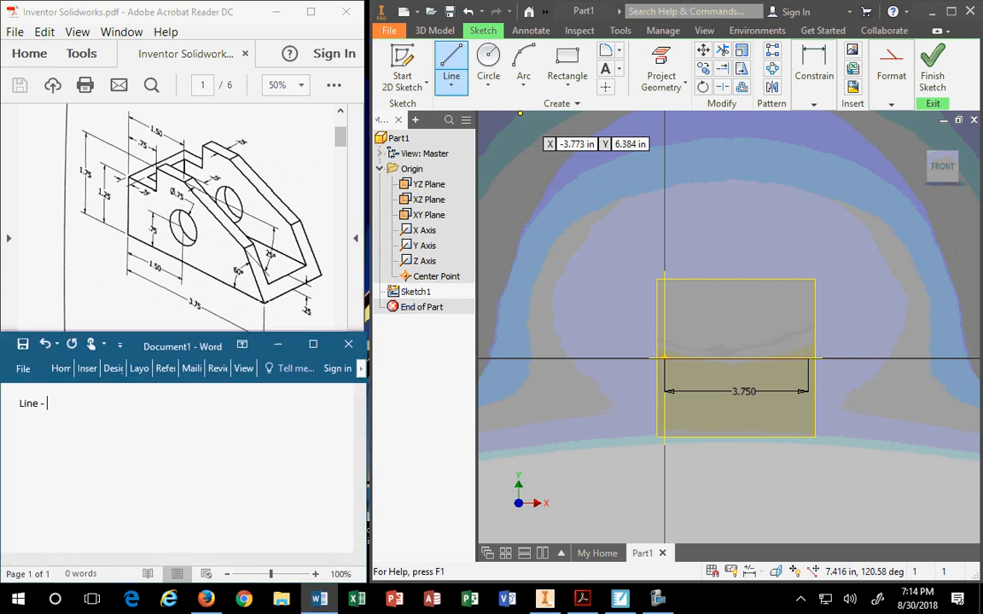
text(CREATE Toolbox)
key(Return)
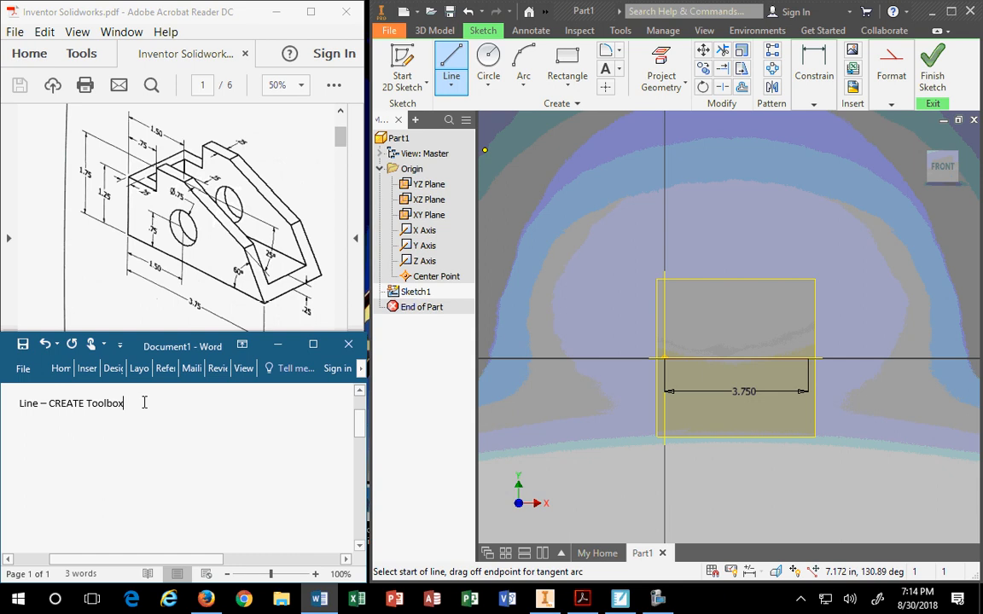
text(under the S)
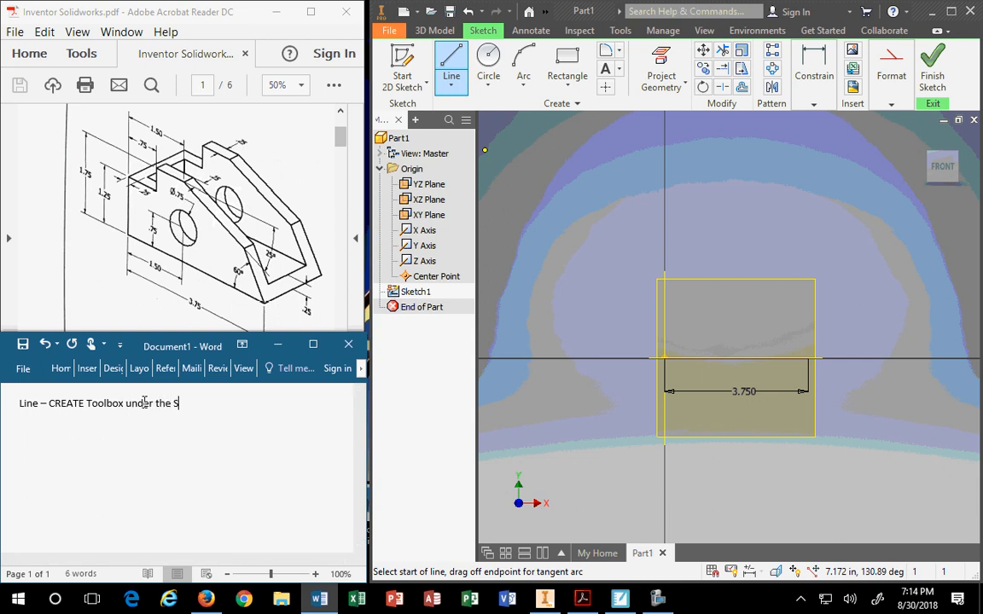
text(KETCH TAB)
key(Return)
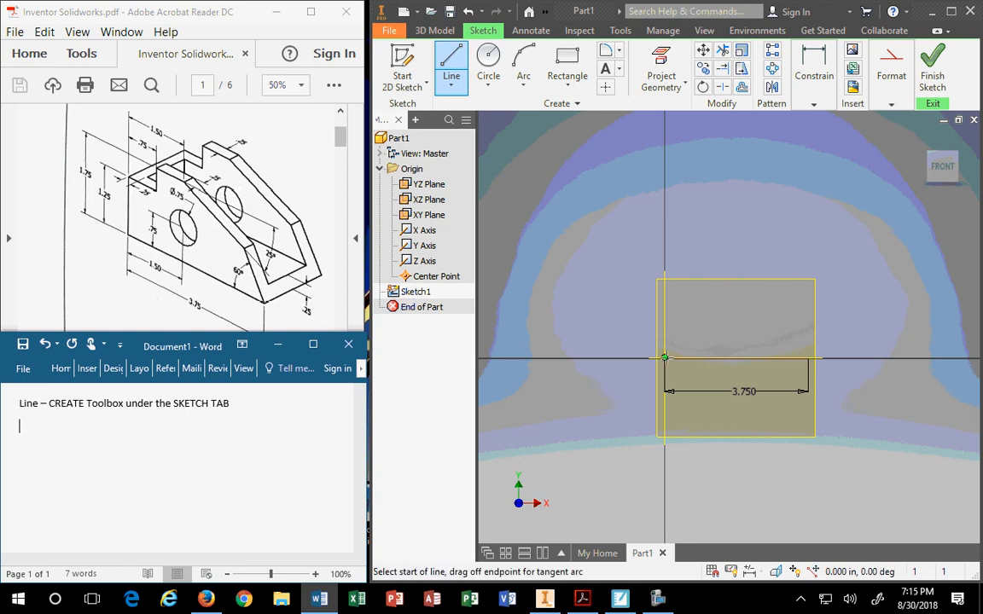
Draw a 1.25 in vertical line rising from the sketch origin.
click(665, 356)
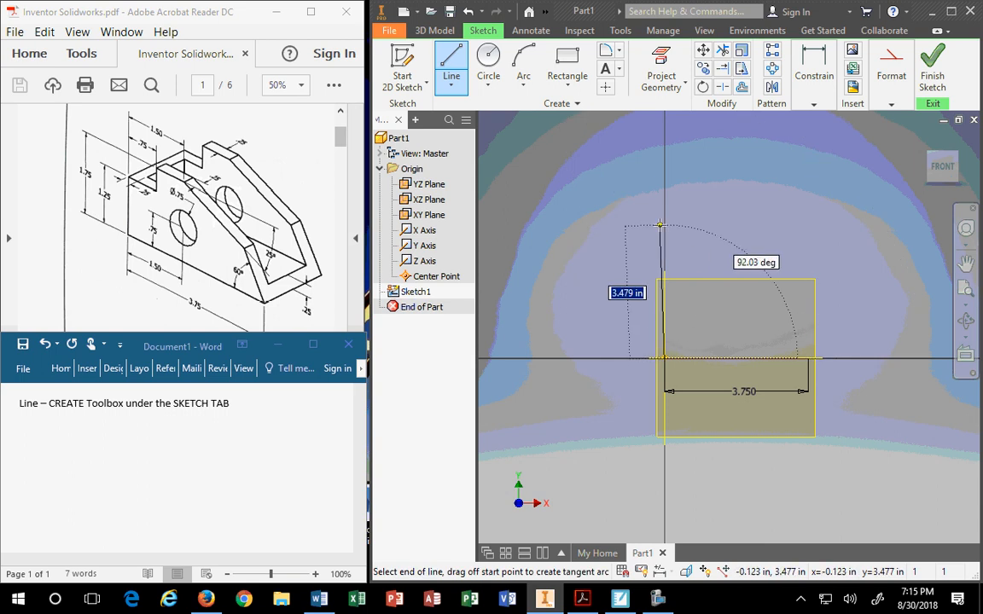
text(1.25)
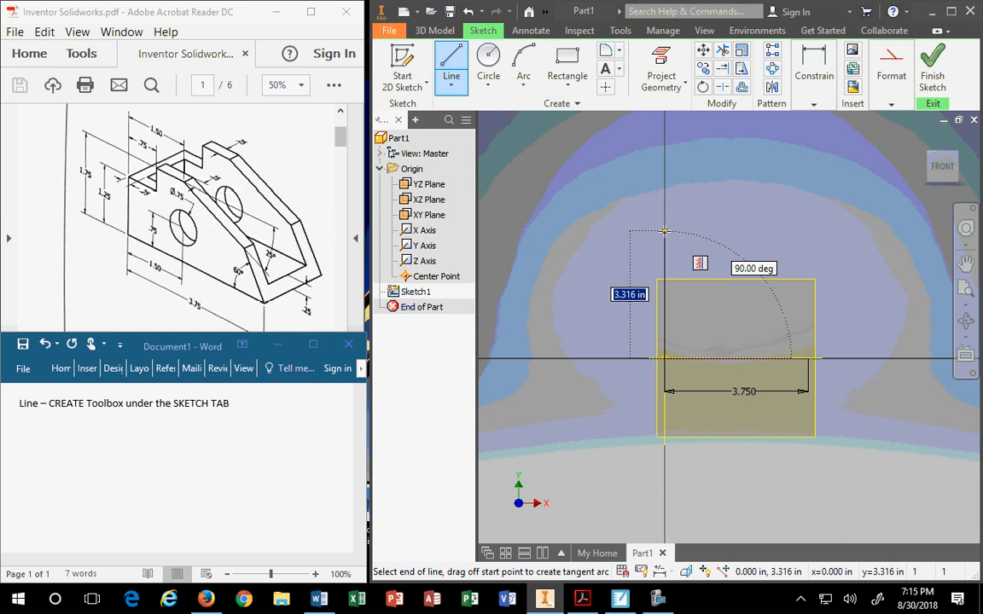
text(1.25)
key(Return)
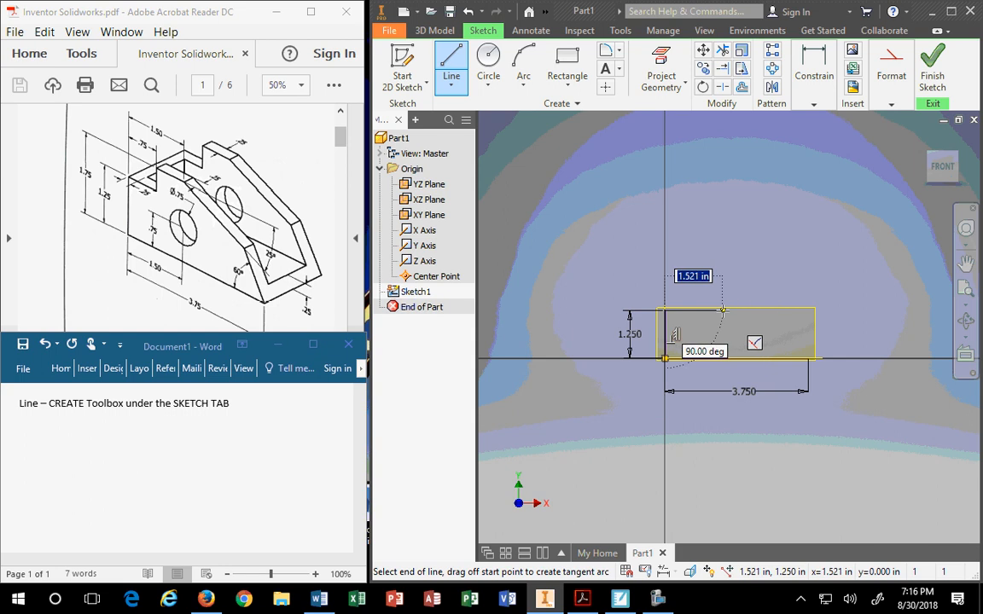
Add a 0.75 in top line, then a 0.500 in vertical rise entered as 1.75-1.25.
text(.75)
key(Return)
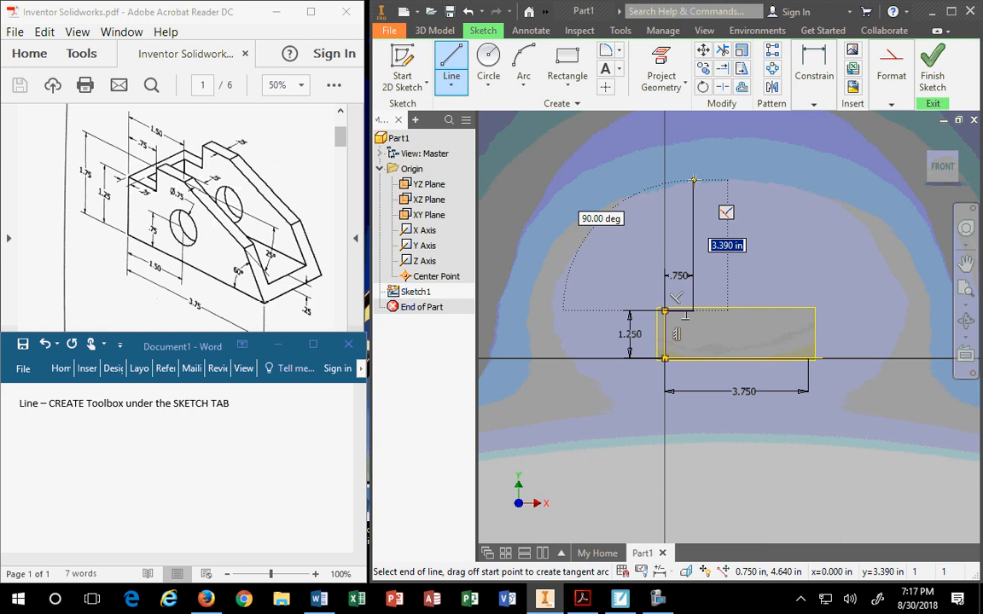
text(1)
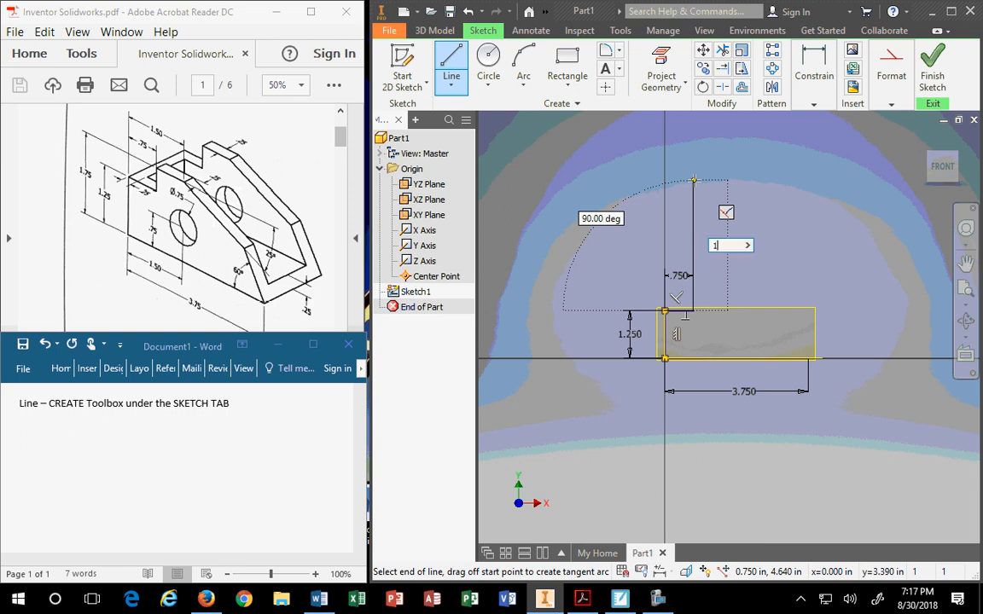
text(.)
text(75)
text(-)
text(1.)
key(Left)
key(Left)
text(25)
key(Return)
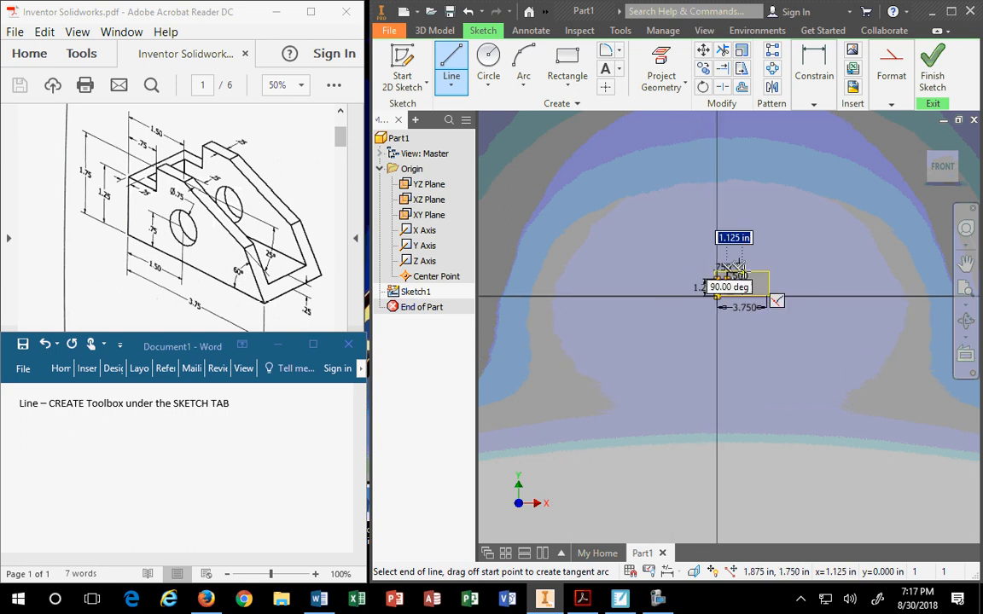
Draw the next 0.750 in horizontal line, entering its length as 1.5-.75.
scroll(744, 270, down, 4)
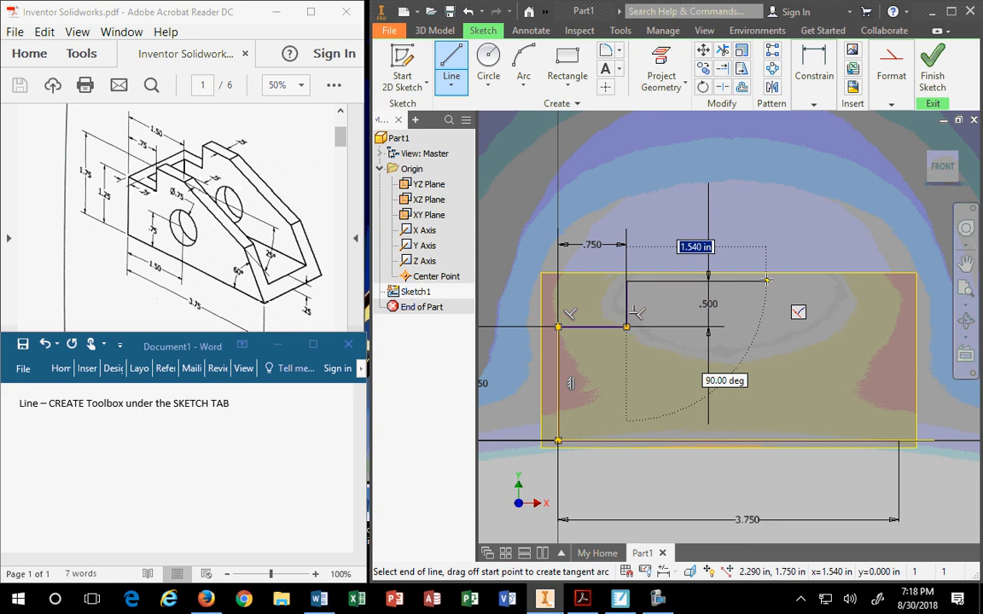
text(1.5)
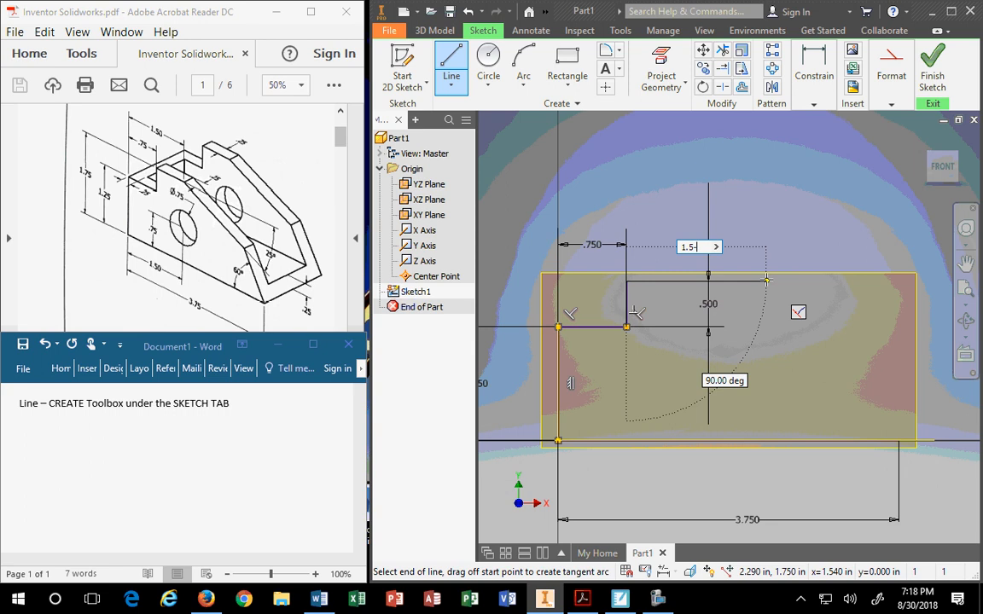
text(-.75)
key(Return)
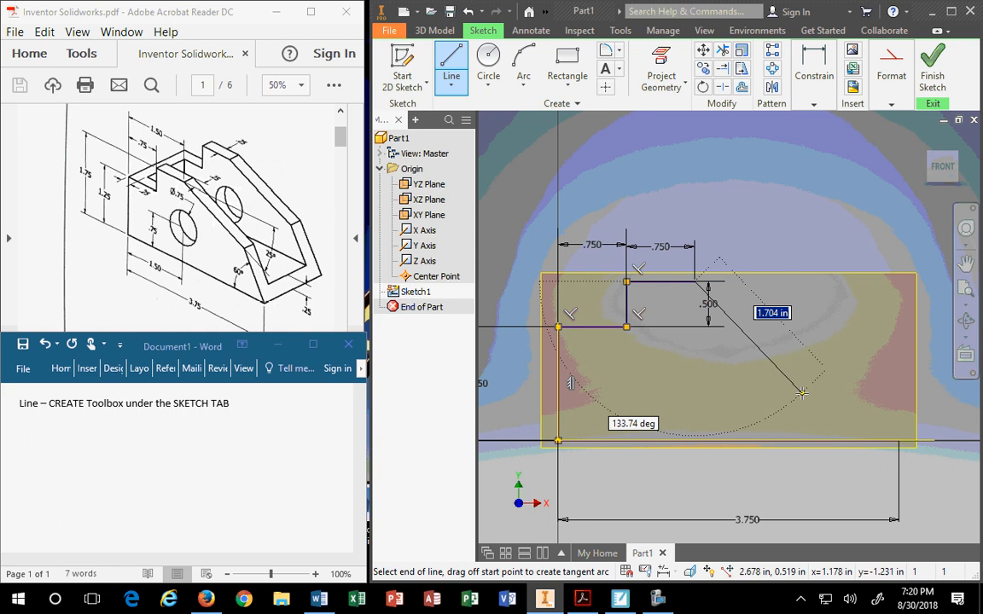
Draw a sloped line from the top step at 155°, entered as 180-25.
right_click(817, 389)
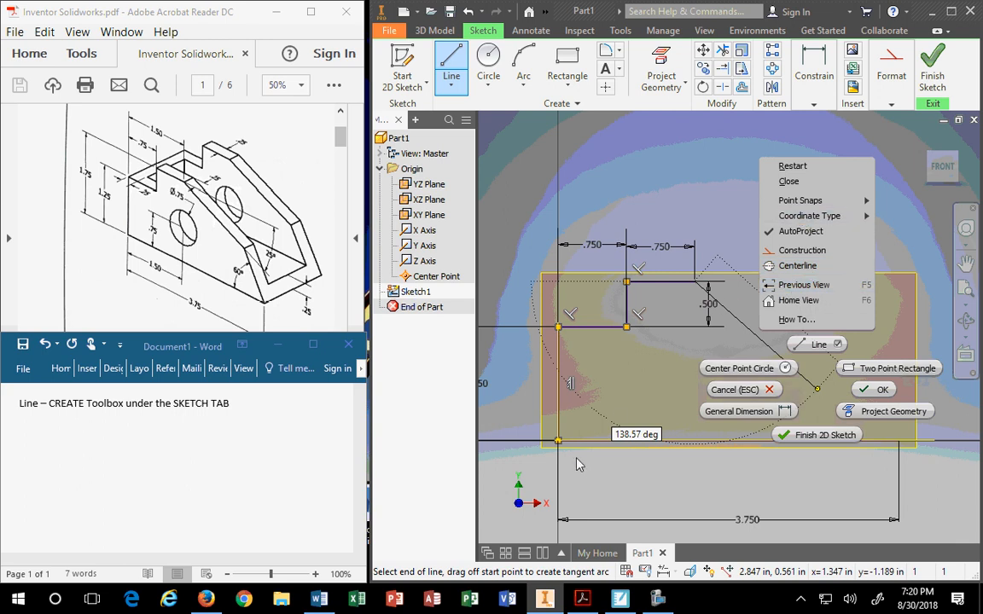
click(629, 435)
click(630, 435)
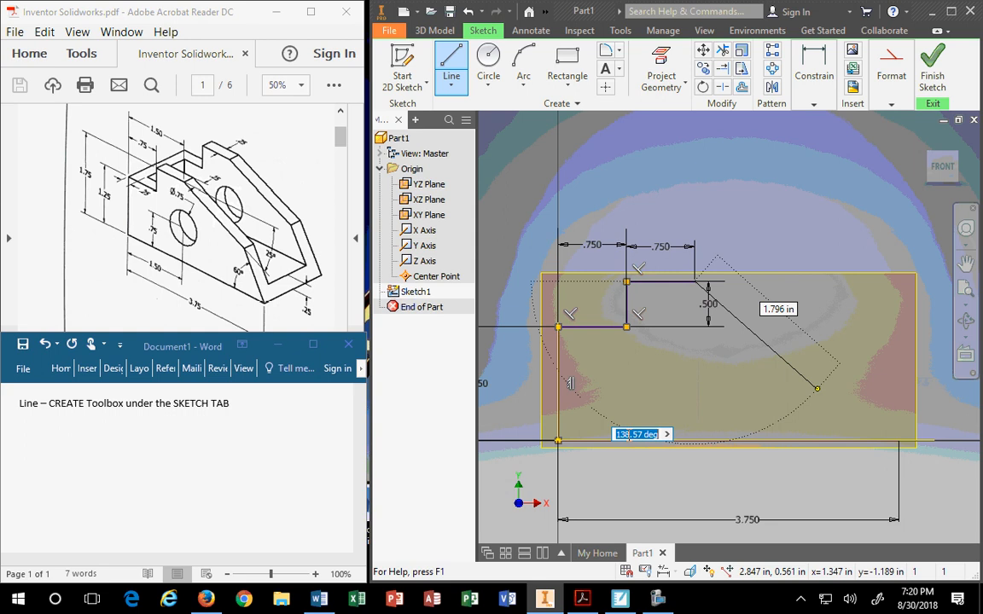
key(Tab)
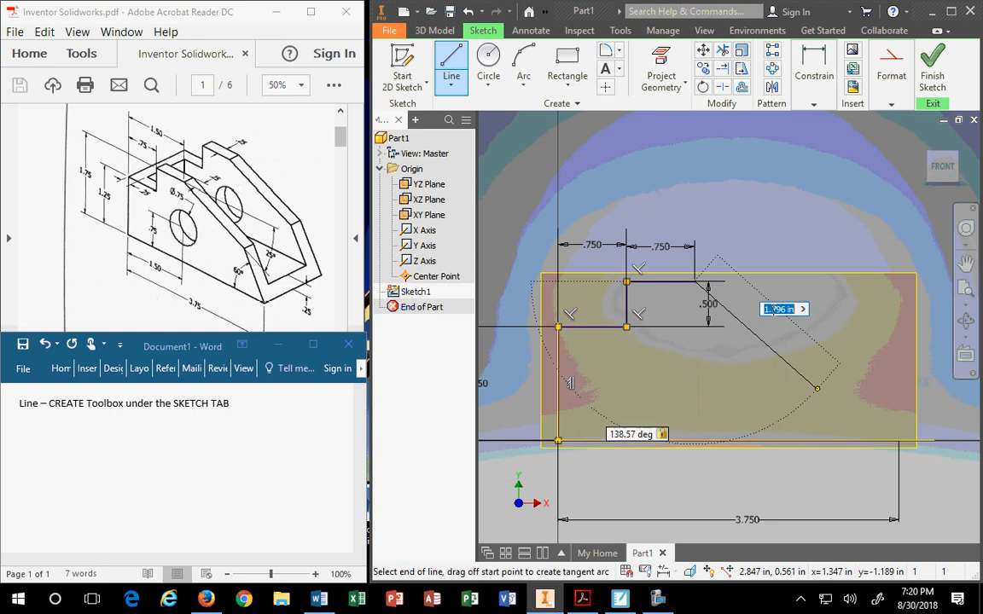
key(Tab)
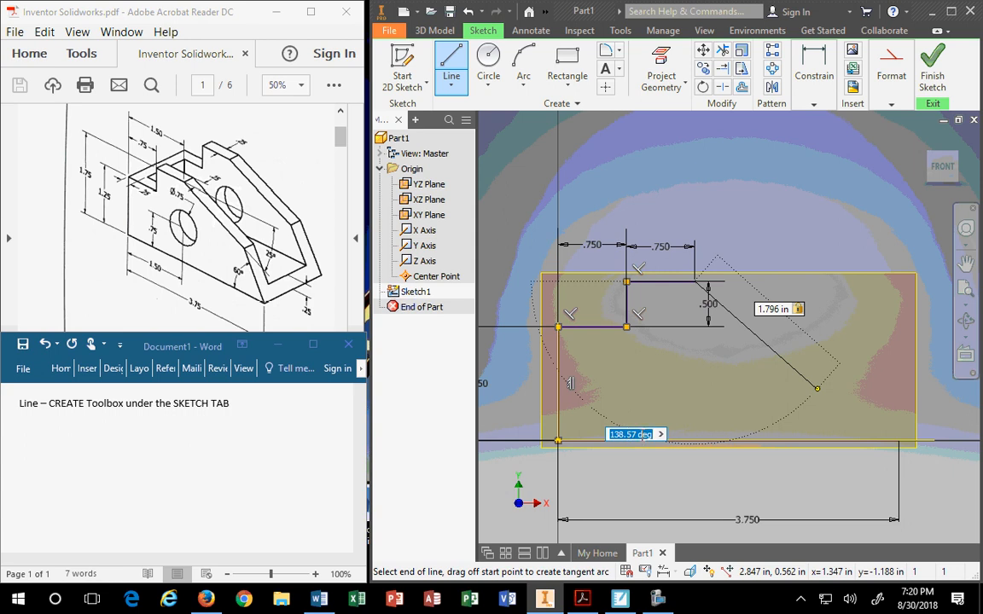
text(180-)
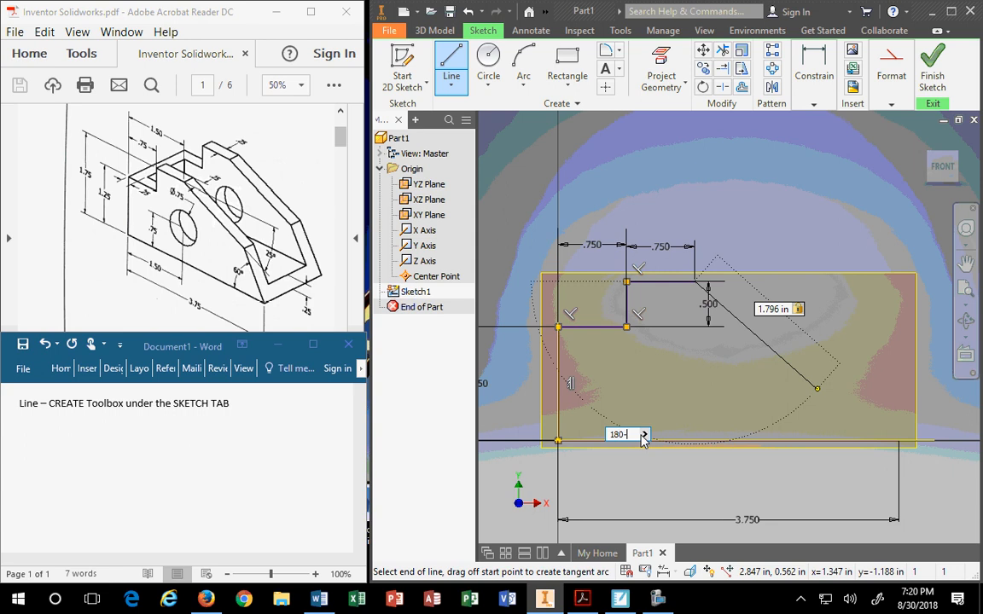
text(25)
key(Return)
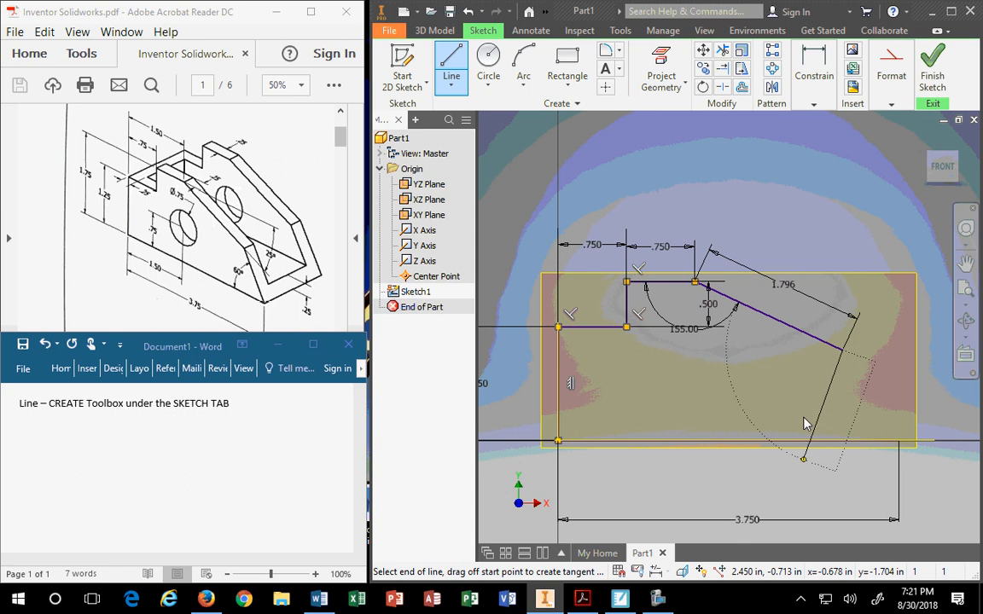
key(Escape)
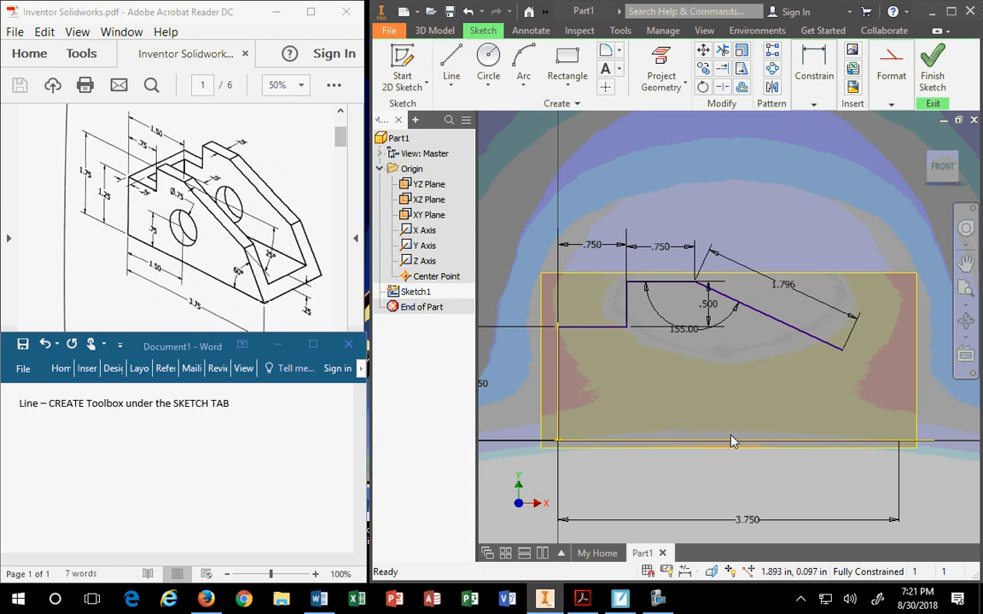
Delete the 1.796 length dimension and reposition the 155.00° and .500 dimensions.
click(837, 317)
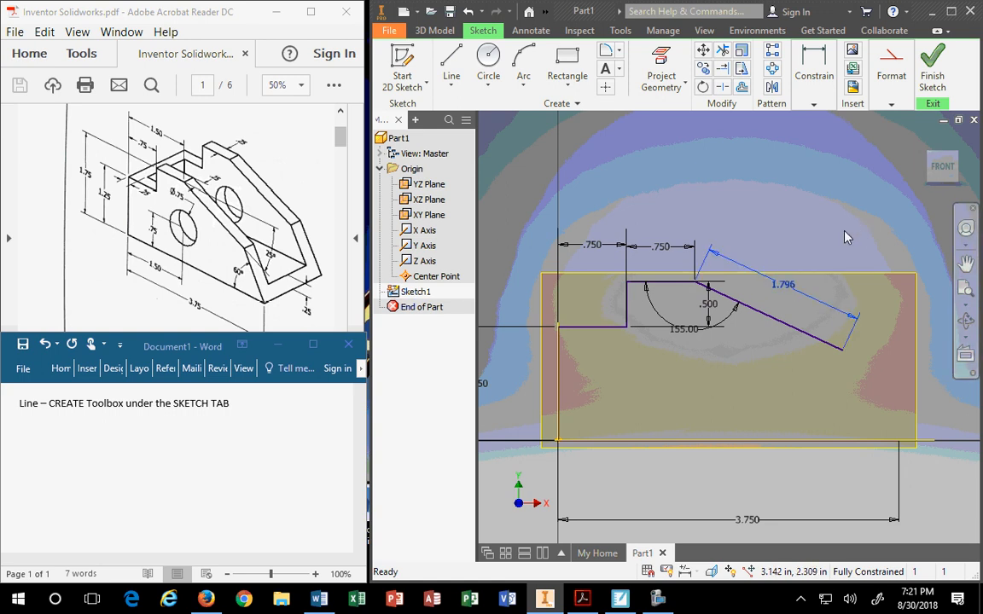
key(Delete)
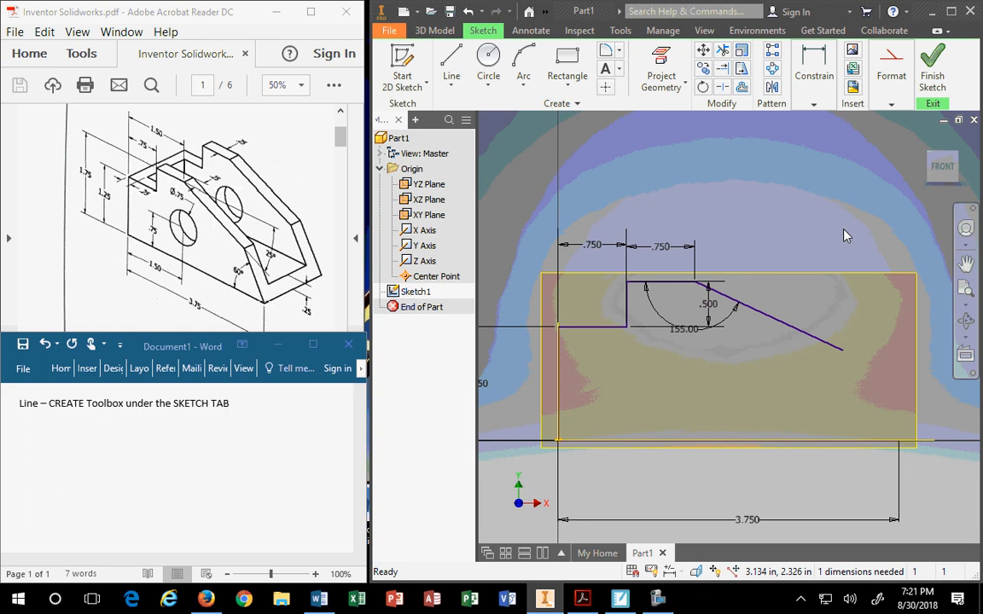
drag(678, 331, 653, 385)
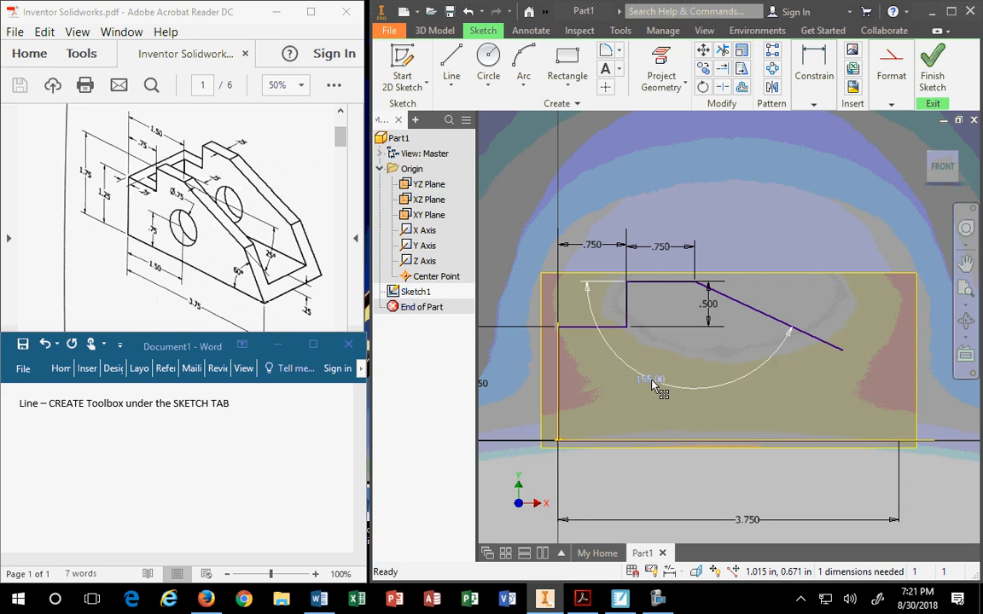
mouse_move(710, 309)
mouse_down()
mouse_move(568, 306)
mouse_move(886, 304)
mouse_move(546, 302)
mouse_up()
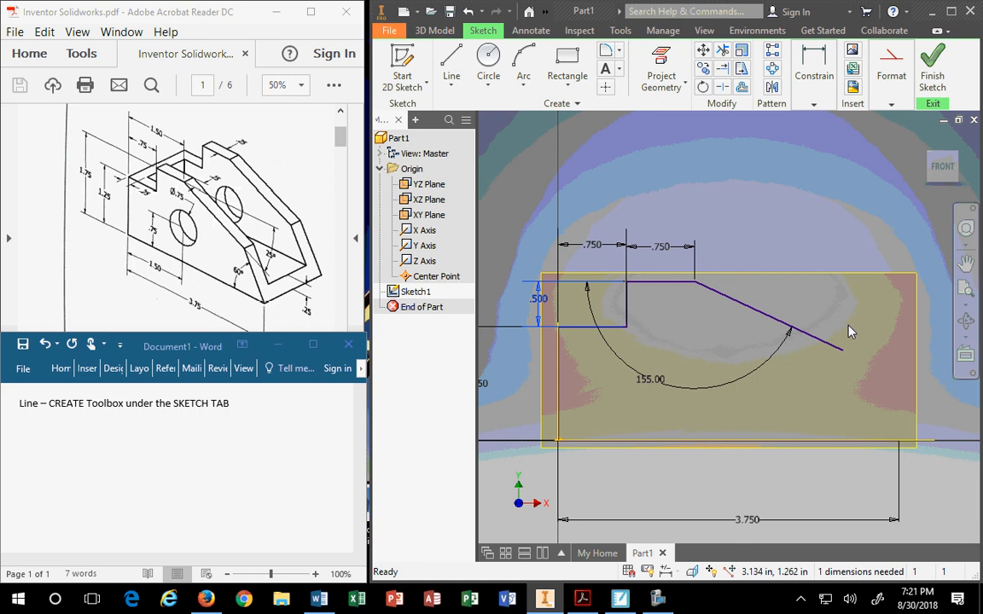
Draw a line from the base's bottom-right corner at 120°, entered as 180-60.
click(451, 64)
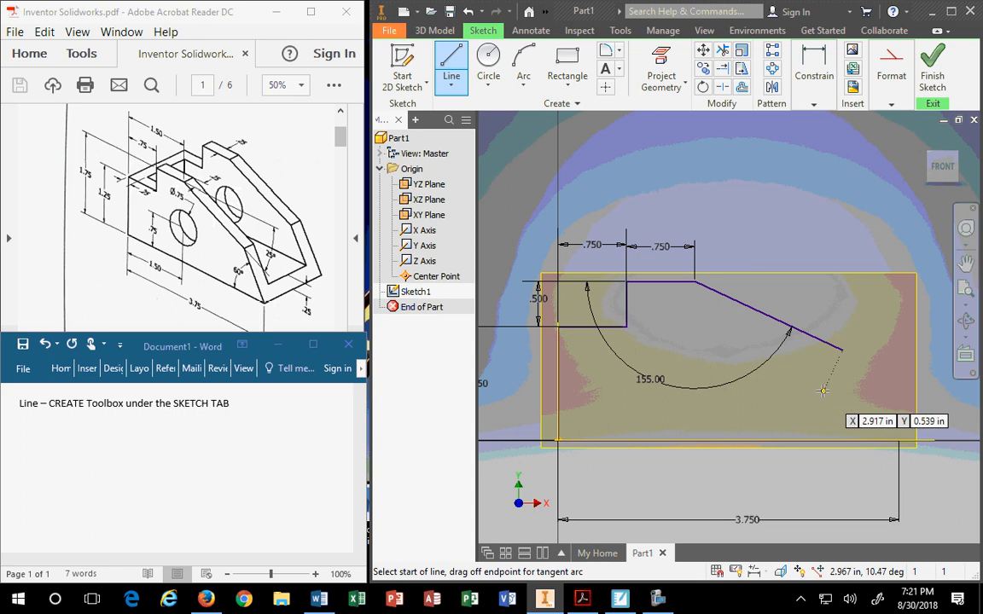
click(898, 439)
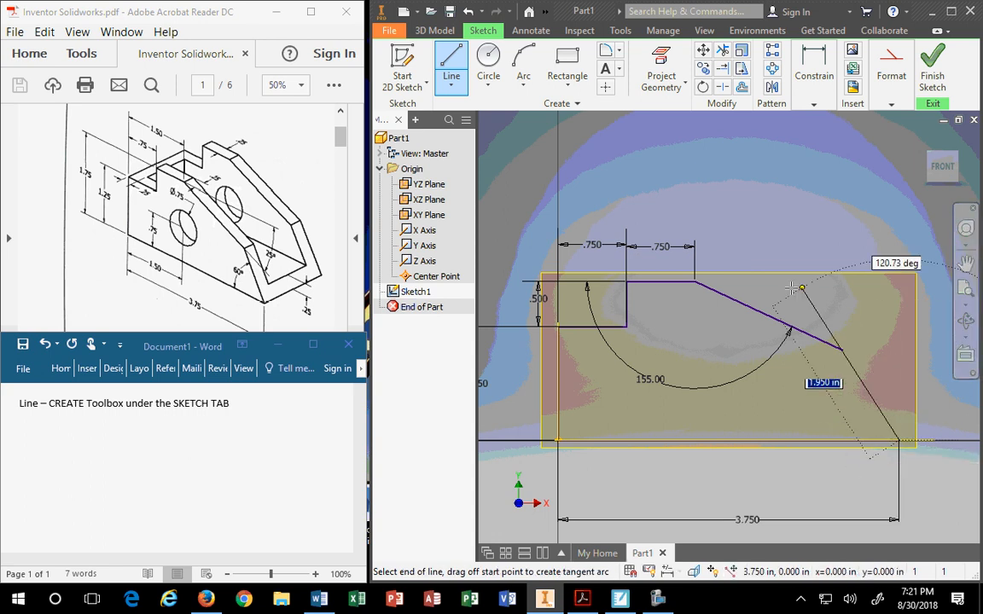
right_click(732, 264)
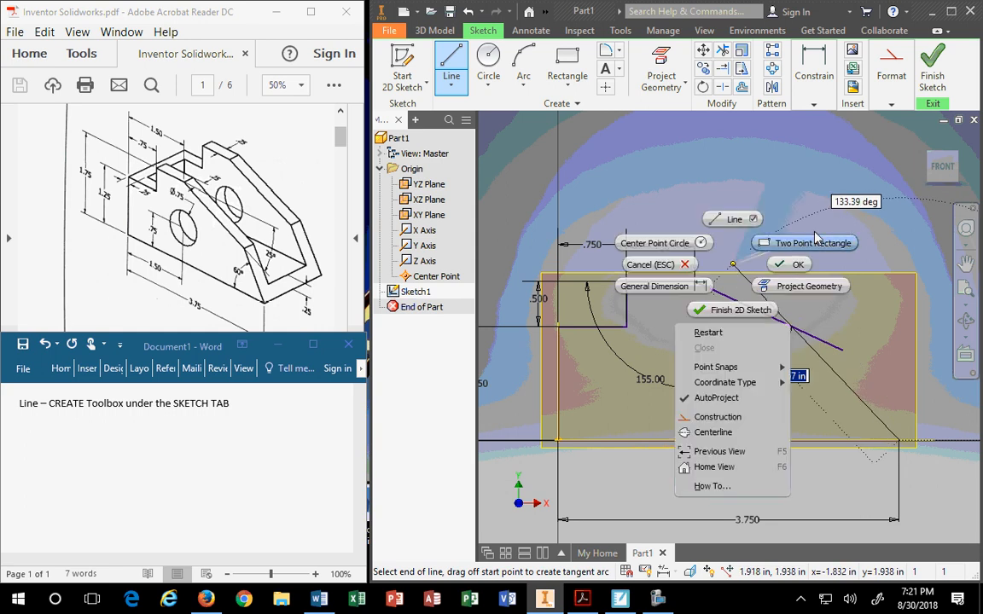
click(860, 205)
click(859, 203)
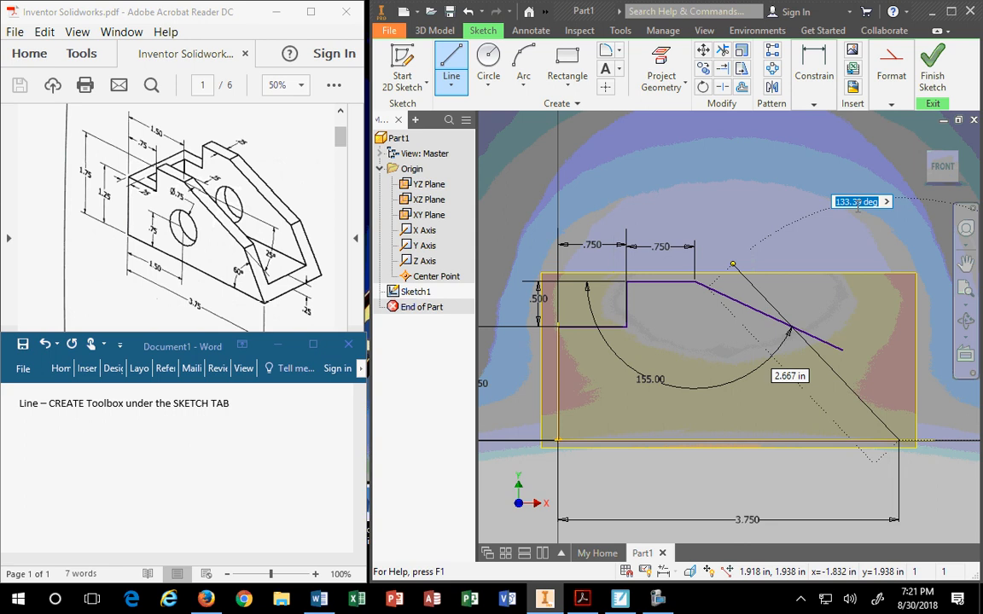
scroll(878, 265, down, 4)
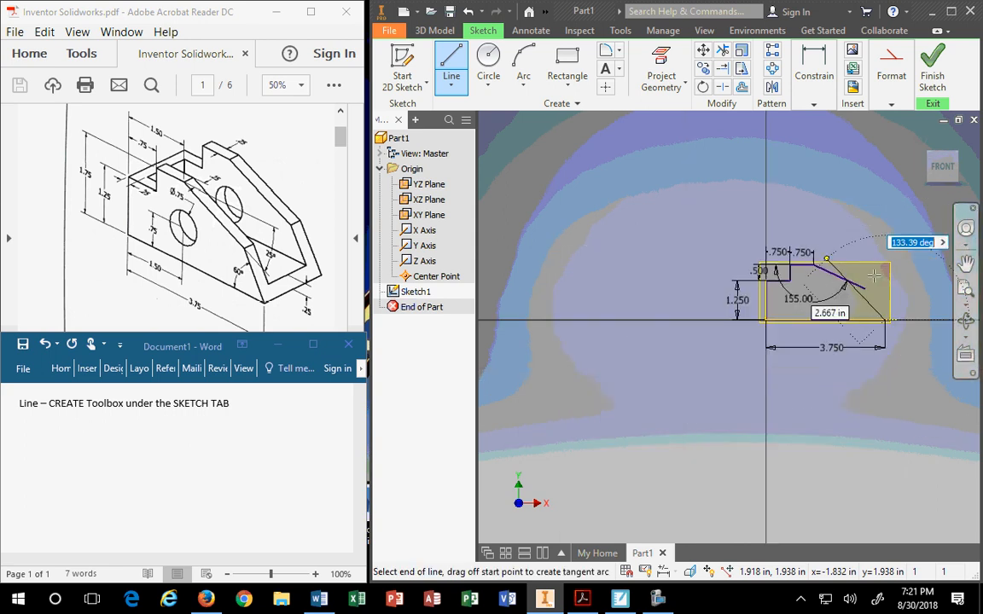
middle_drag(875, 275, 686, 306)
scroll(696, 288, up, 4)
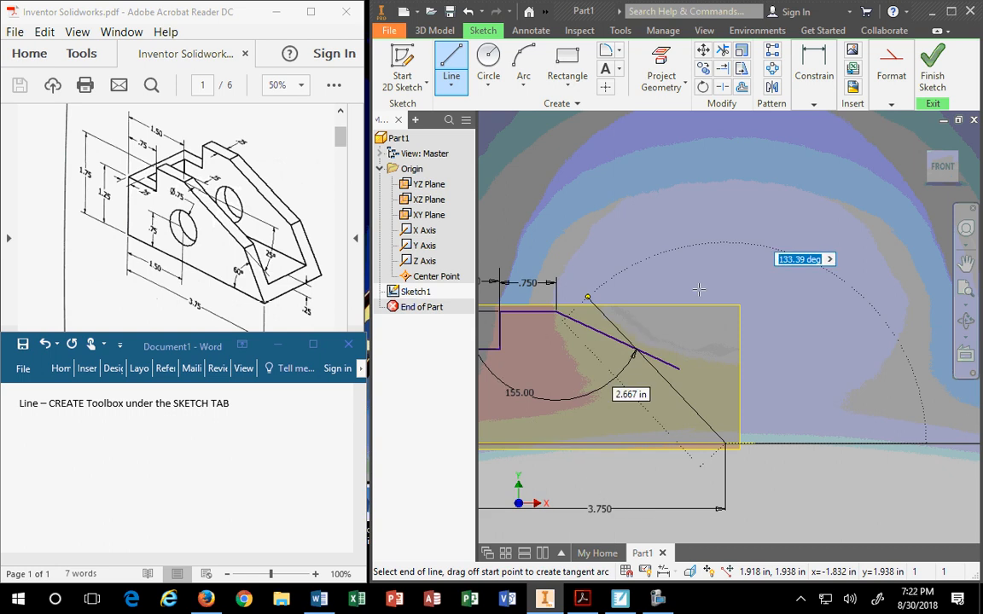
text(180-60)
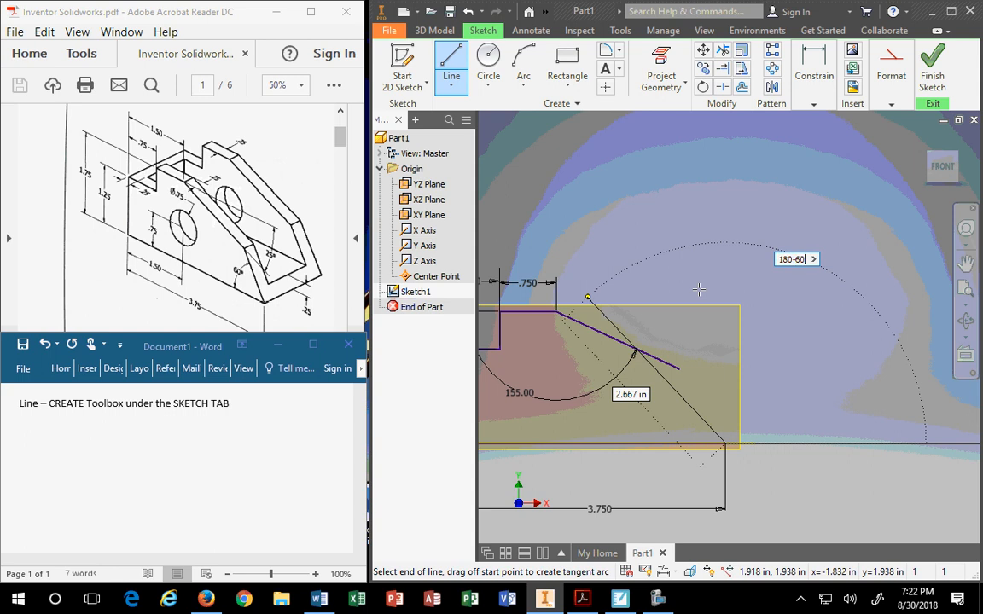
key(Return)
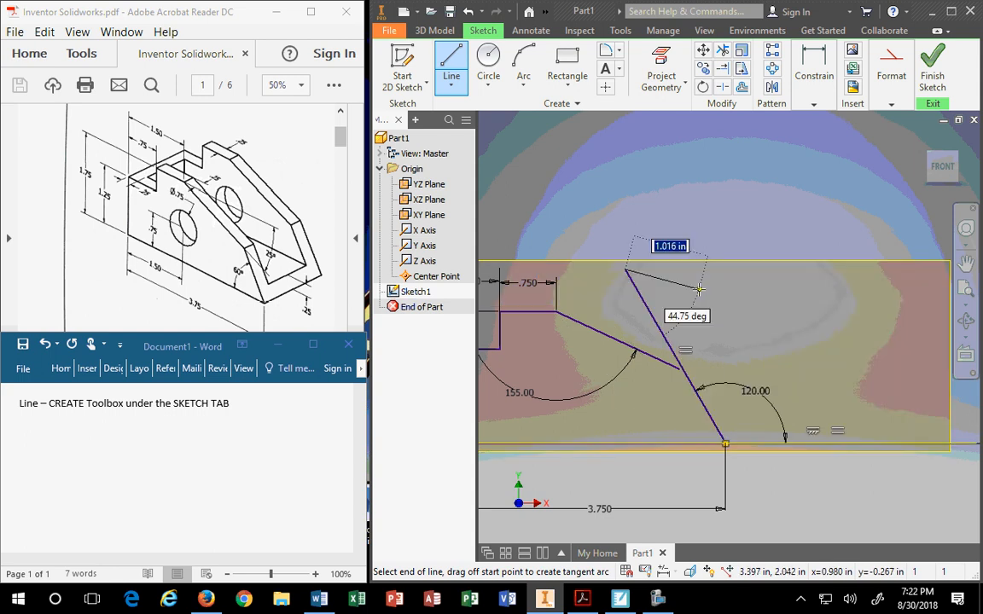
key(Escape)
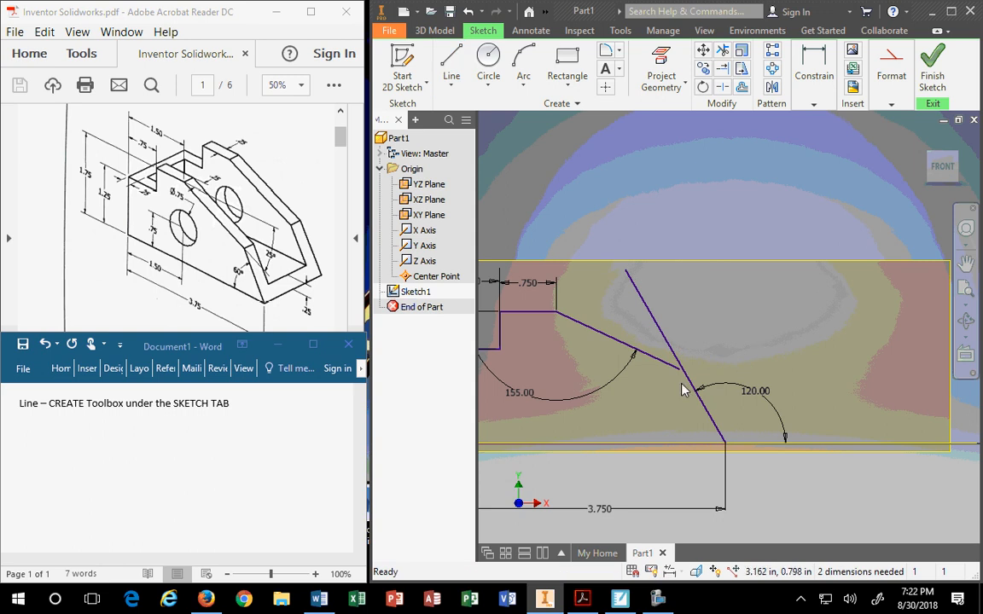
Extend the 155° sloped line's end toward the 120° line.
scroll(688, 509, up, 3)
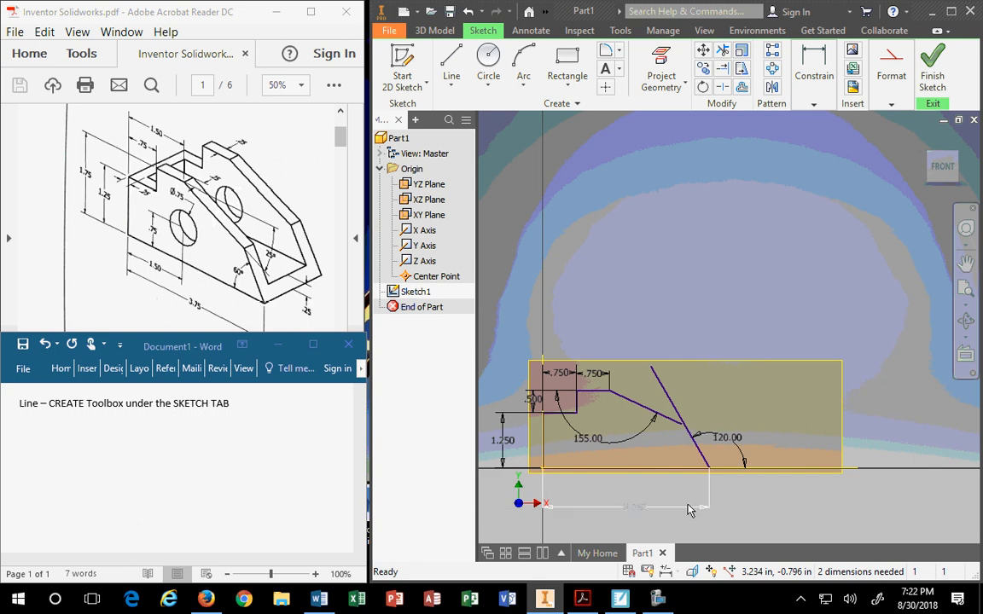
scroll(688, 508, down, 4)
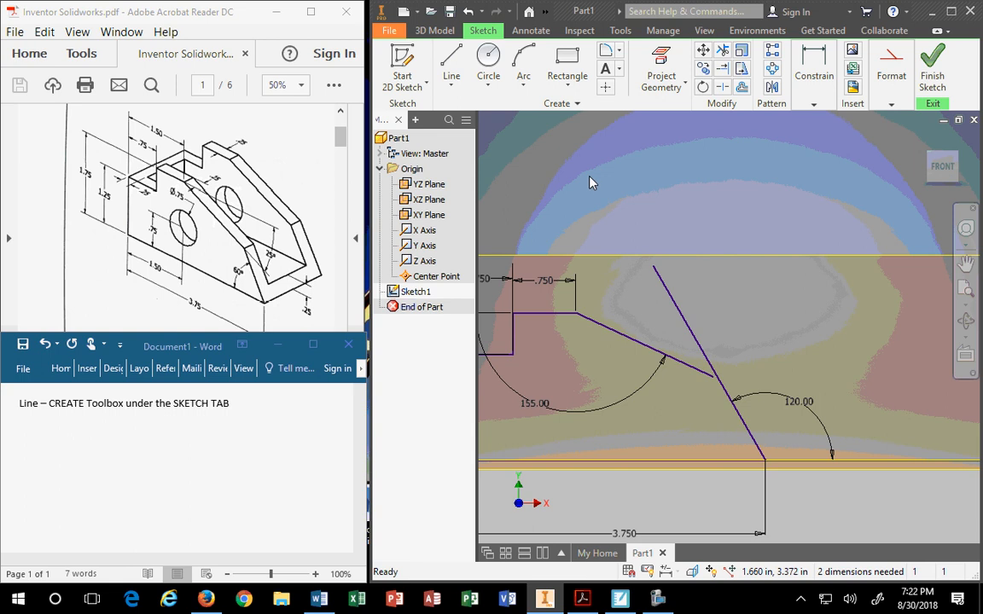
scroll(691, 427, down, 4)
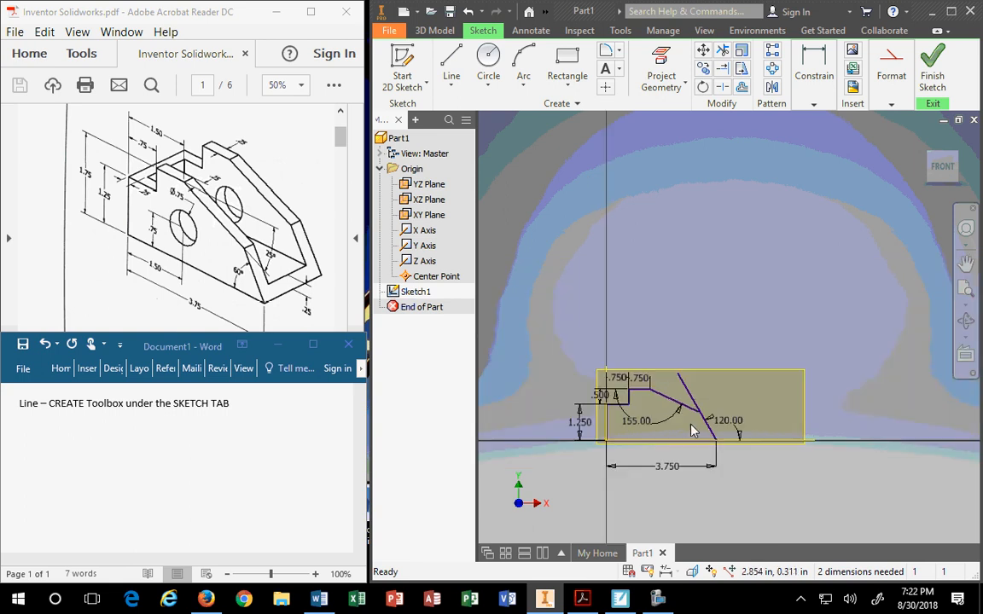
scroll(647, 434, up, 5)
mouse_move(647, 428)
middle_down()
mouse_move(718, 321)
mouse_move(697, 392)
middle_up()
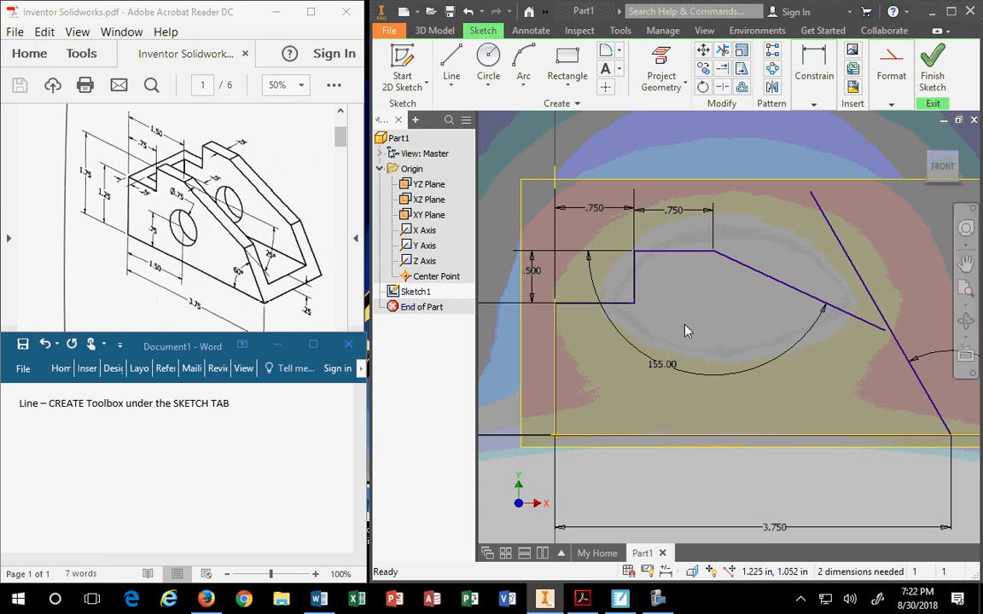
scroll(789, 388, down, 3)
middle_drag(835, 385, 555, 320)
scroll(541, 267, up, 5)
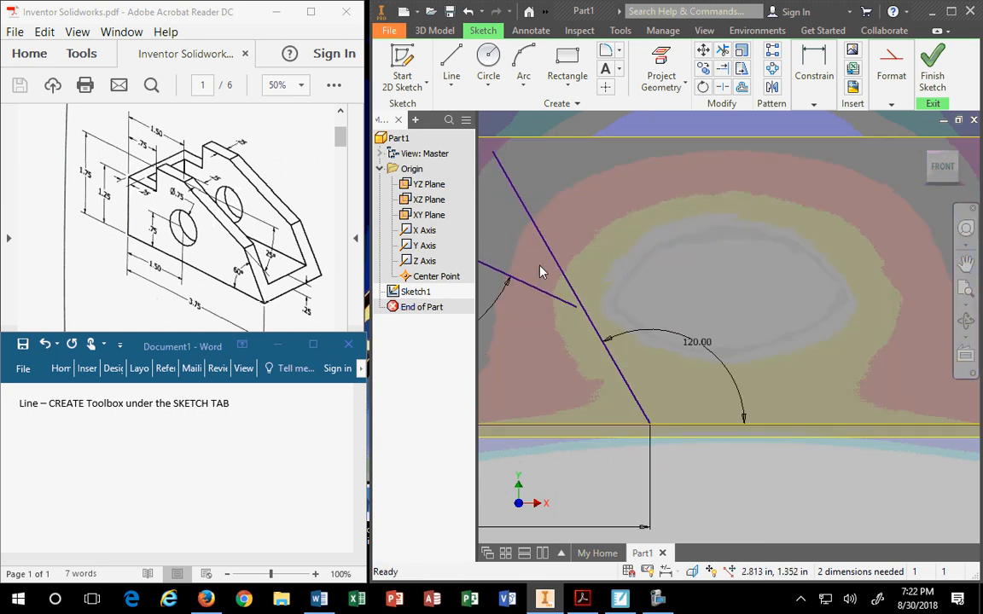
mouse_move(541, 268)
middle_down()
mouse_move(604, 291)
mouse_move(624, 355)
middle_up()
scroll(625, 362, down, 2)
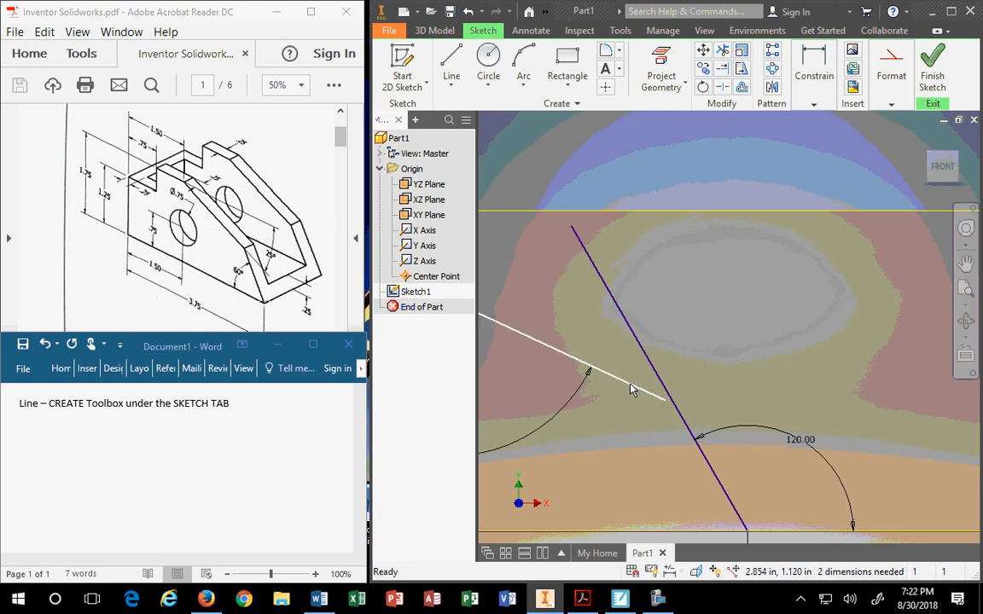
click(640, 388)
scroll(640, 406, down, 4)
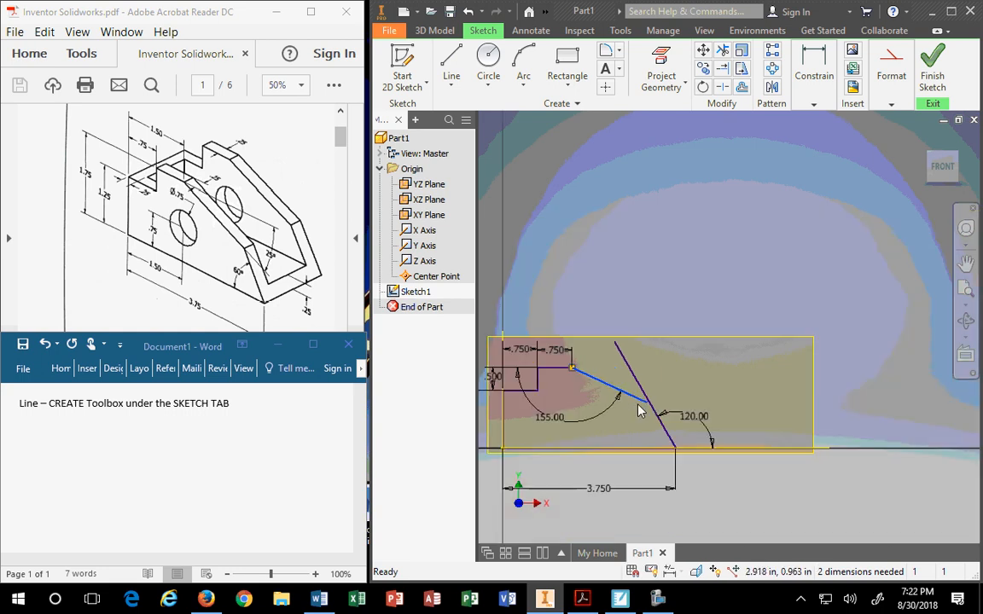
scroll(655, 386, up, 3)
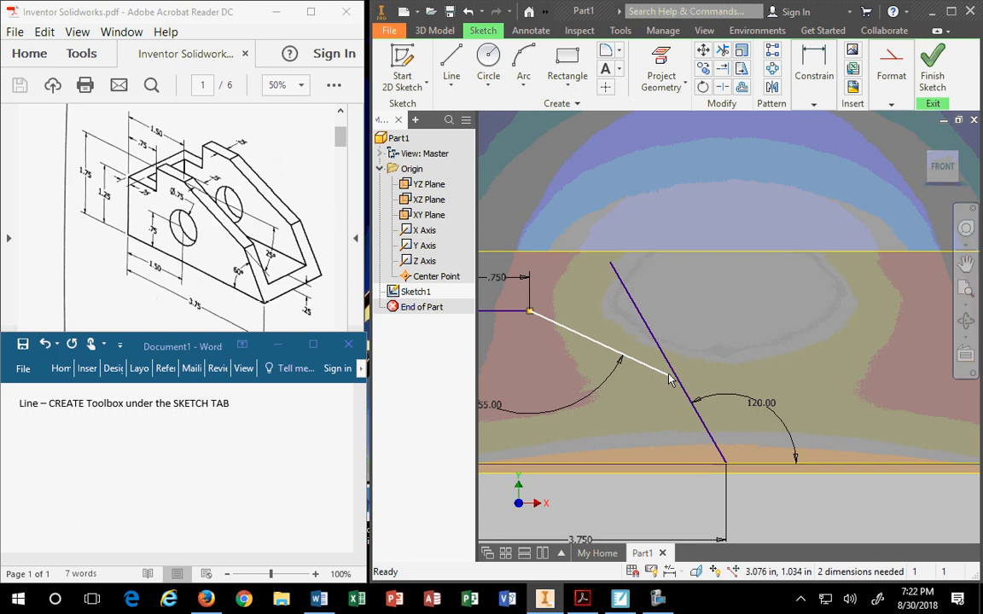
mouse_move(673, 378)
mouse_down()
mouse_move(720, 397)
mouse_move(667, 379)
mouse_move(649, 386)
mouse_move(677, 381)
mouse_up()
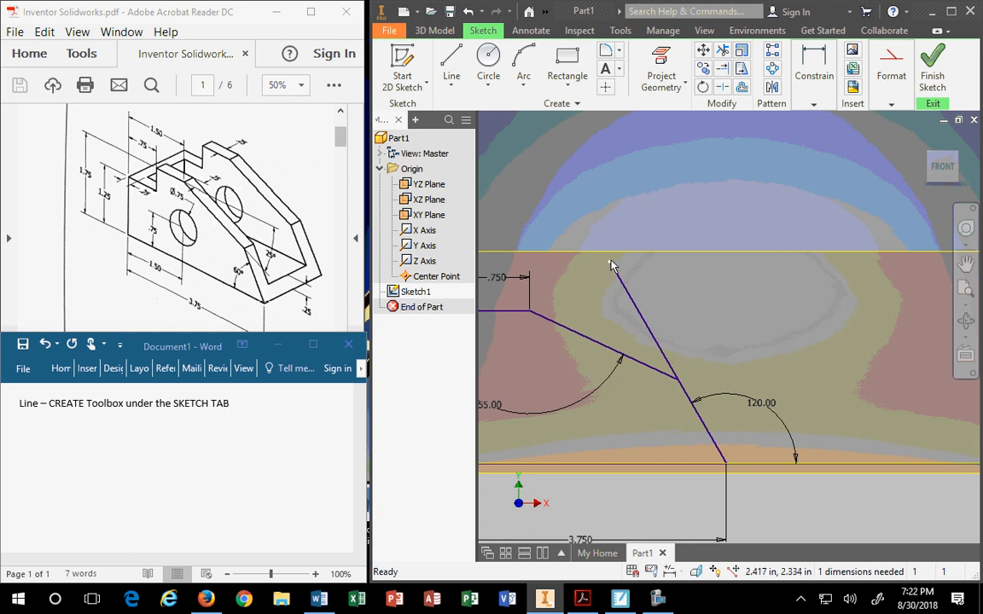
Snap the loose line's upper end onto the corner junction, leaving the sketch Fully Constrained.
drag(611, 267, 679, 380)
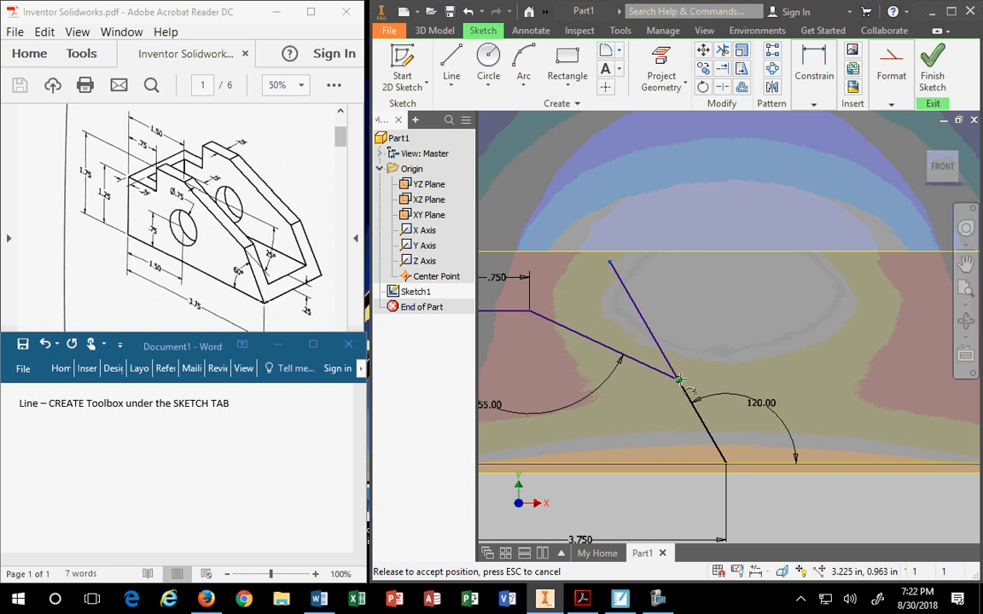
drag(679, 380, 679, 379)
drag(679, 379, 679, 380)
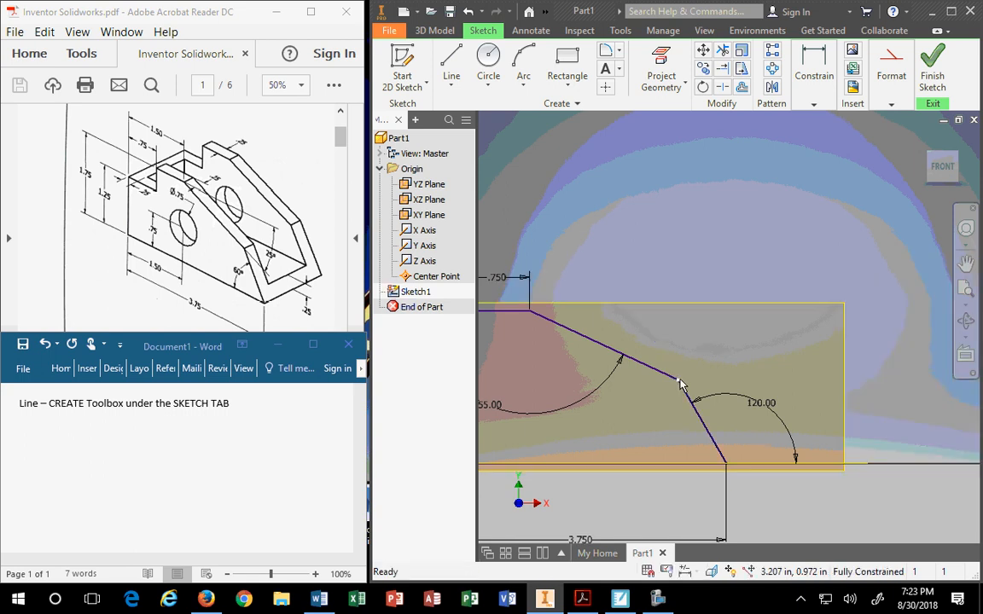
scroll(678, 385, down, 12)
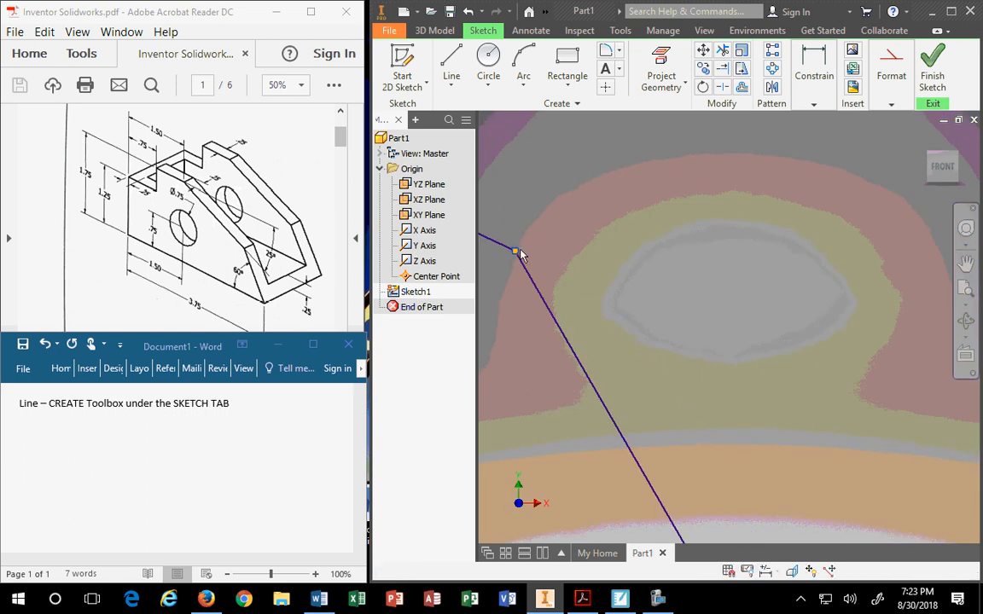
scroll(580, 273, down, 5)
scroll(580, 274, up, 4)
scroll(580, 273, up, 10)
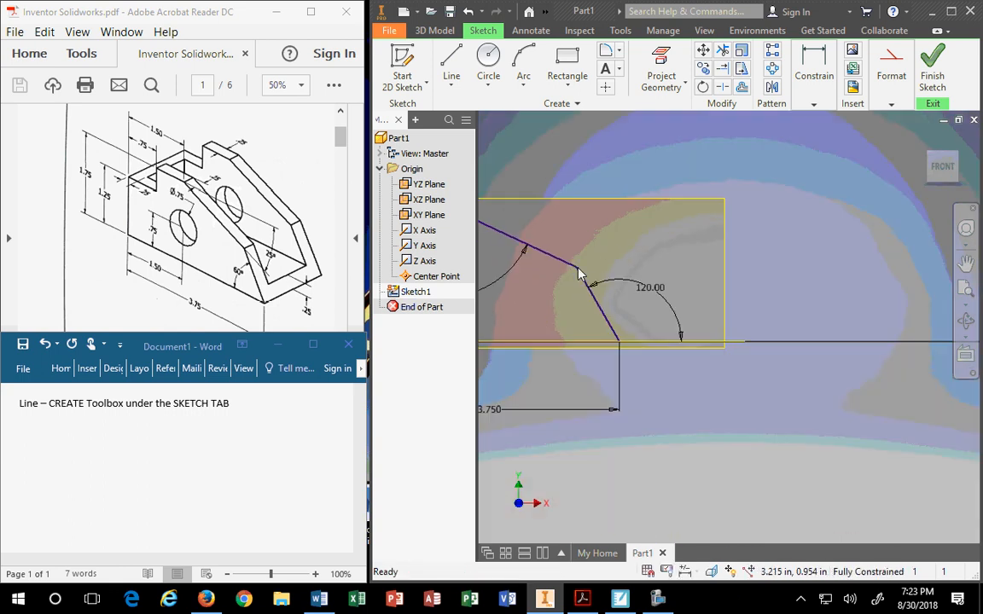
scroll(655, 317, down, 6)
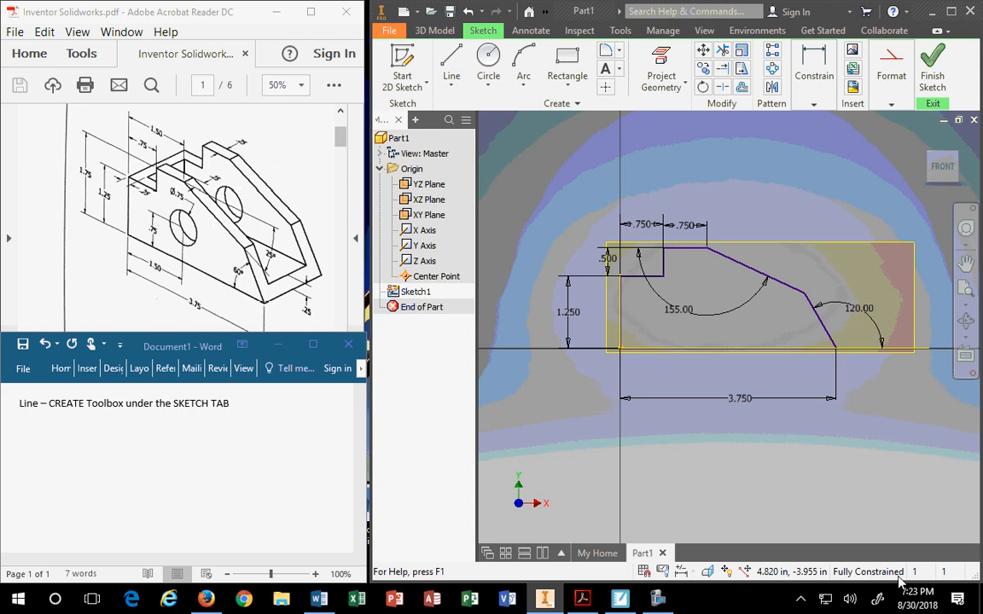
click(680, 318)
key(Delete)
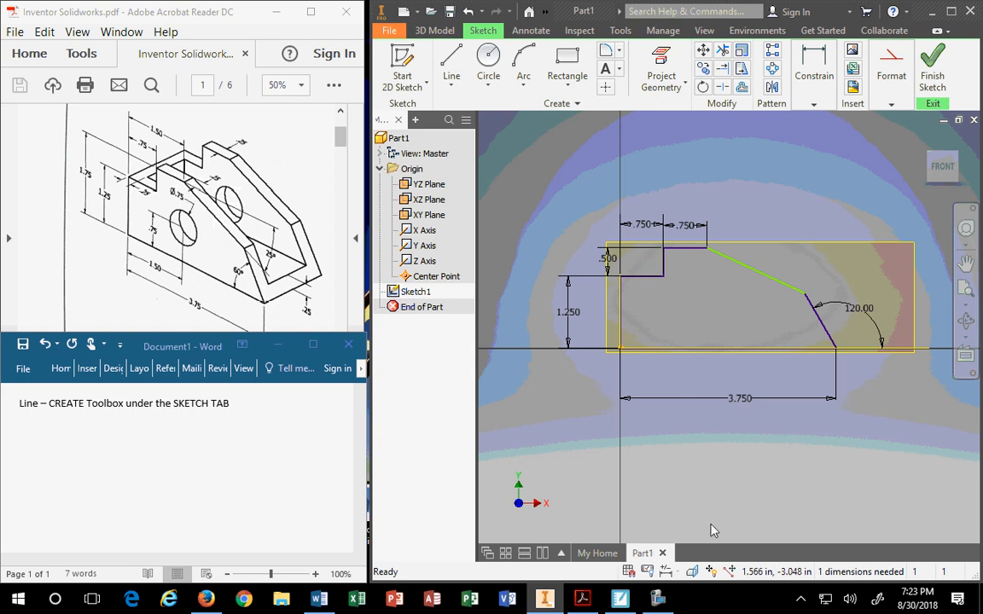
click(860, 318)
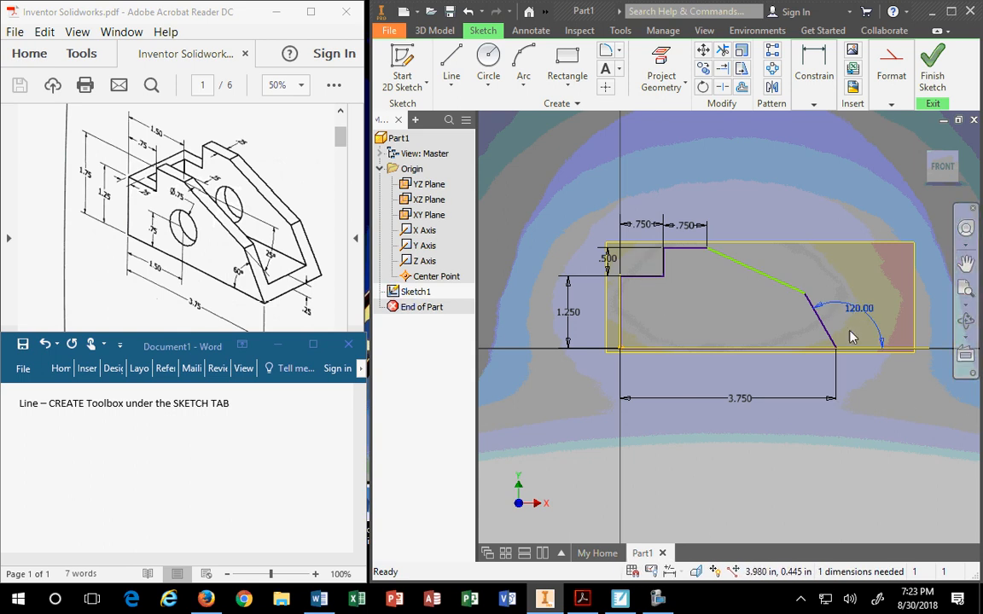
key(Delete)
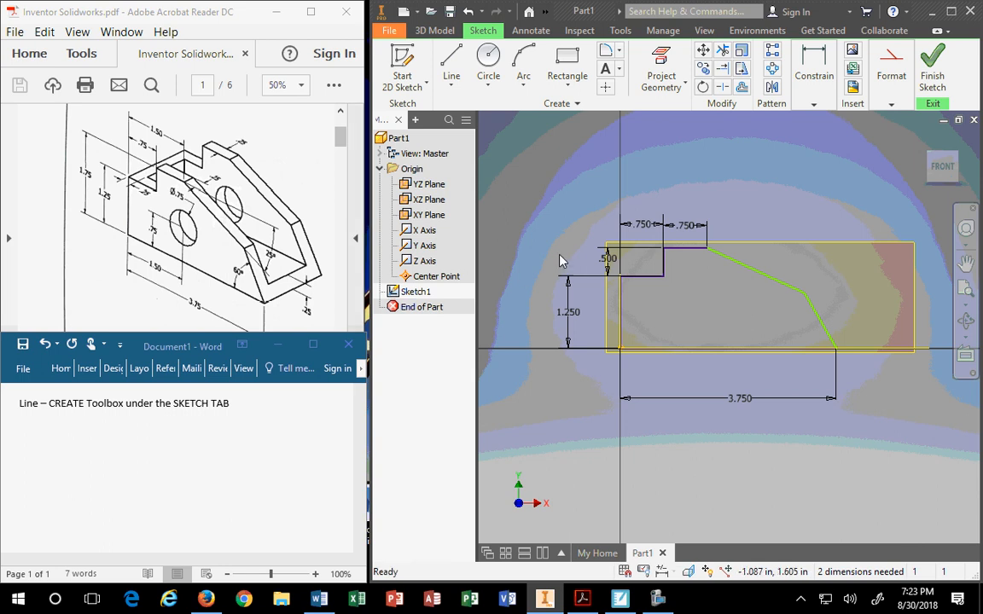
click(688, 230)
key(Delete)
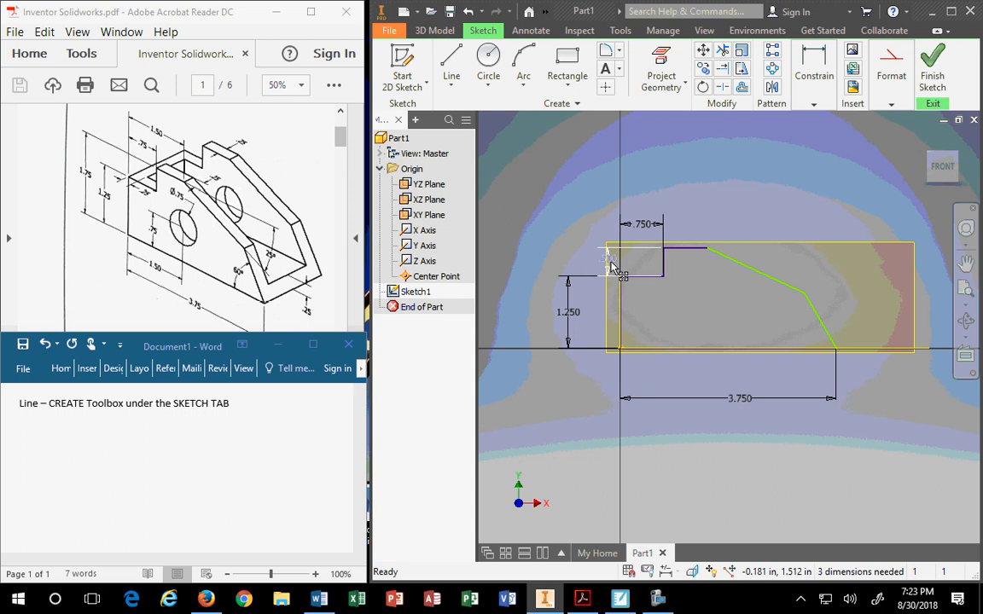
click(612, 266)
key(Delete)
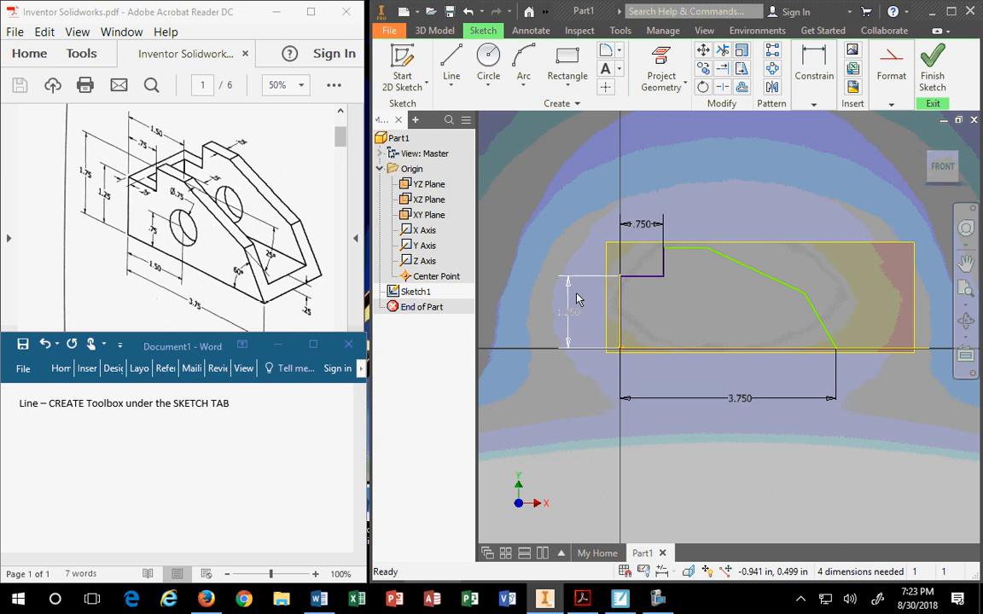
click(468, 11)
click(468, 11)
Delete the 155.00° angle dimension from Sketch1, leaving 1 dimension needed.
click(468, 11)
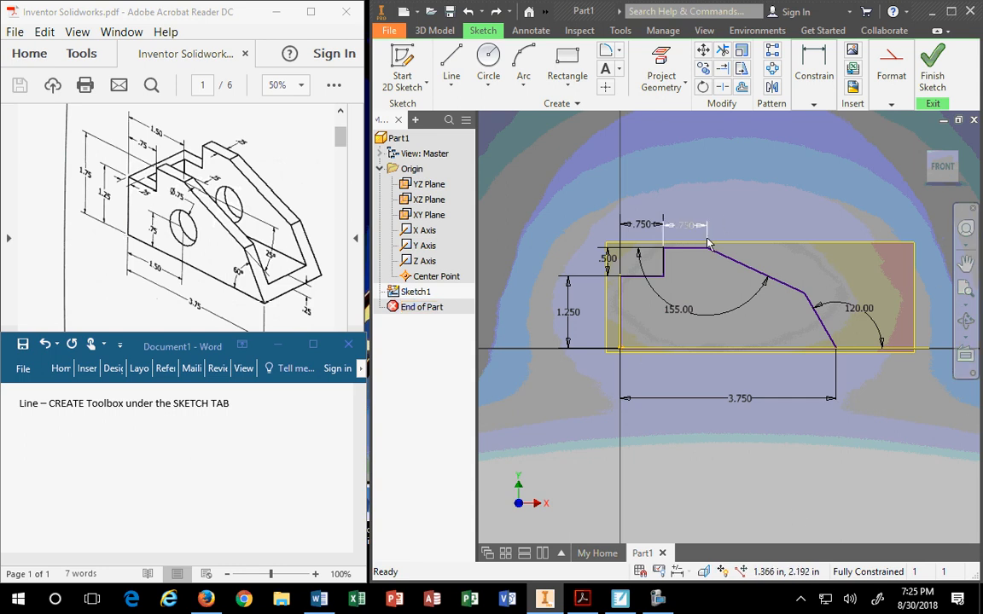
click(697, 315)
key(Delete)
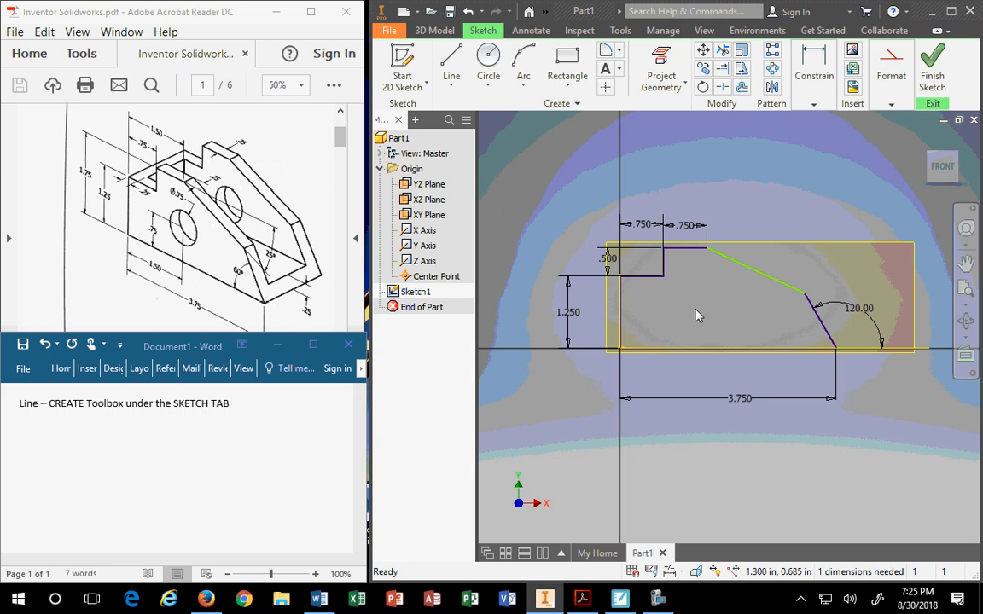
Add a 25.00° angle dimension between the top horizontal line and the slanted line.
click(813, 103)
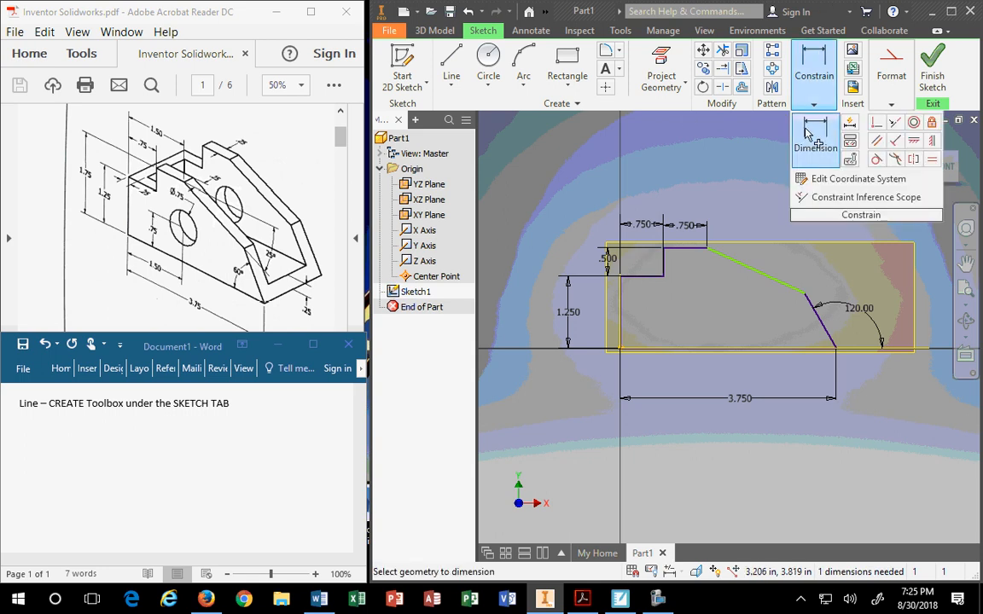
click(690, 249)
click(744, 267)
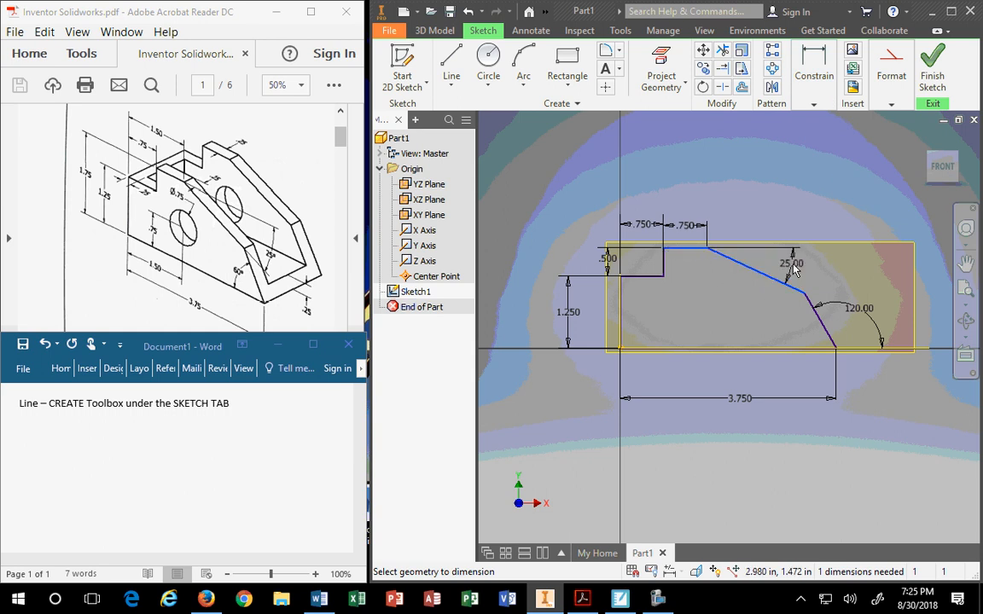
click(794, 267)
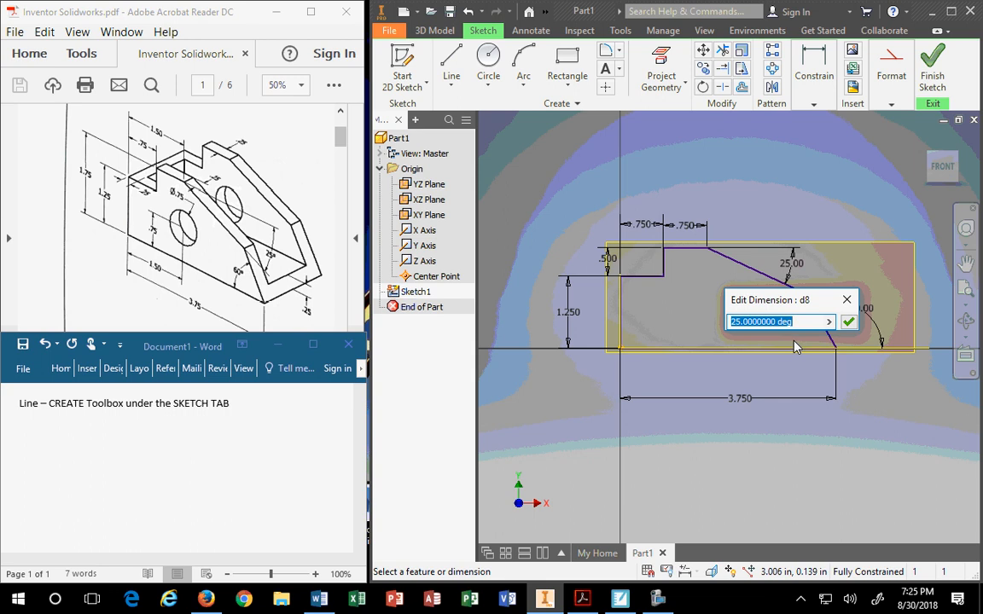
click(848, 321)
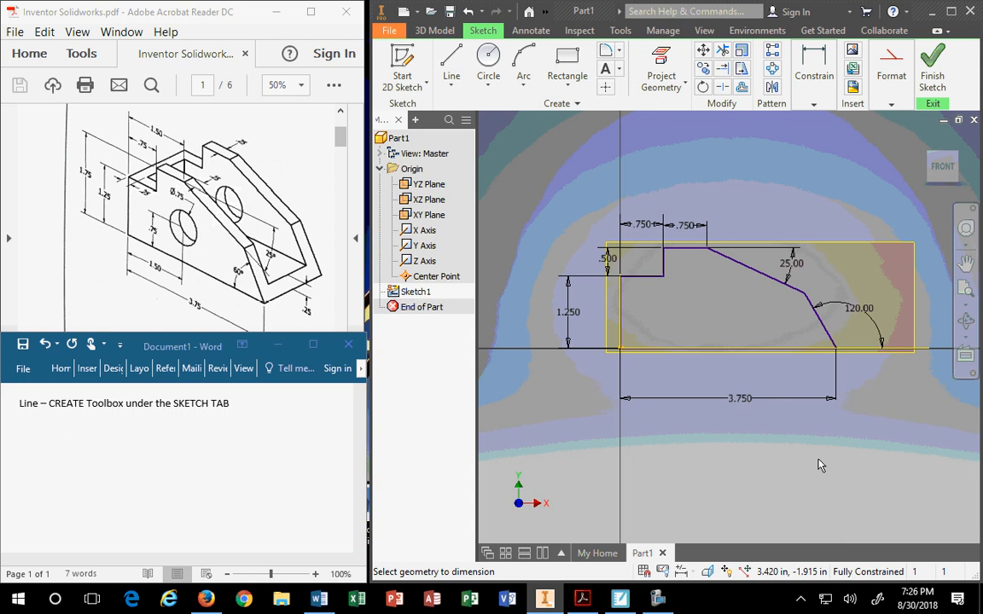
Remove the 120.00° angle dimension from the profile sketch.
click(864, 311)
click(920, 369)
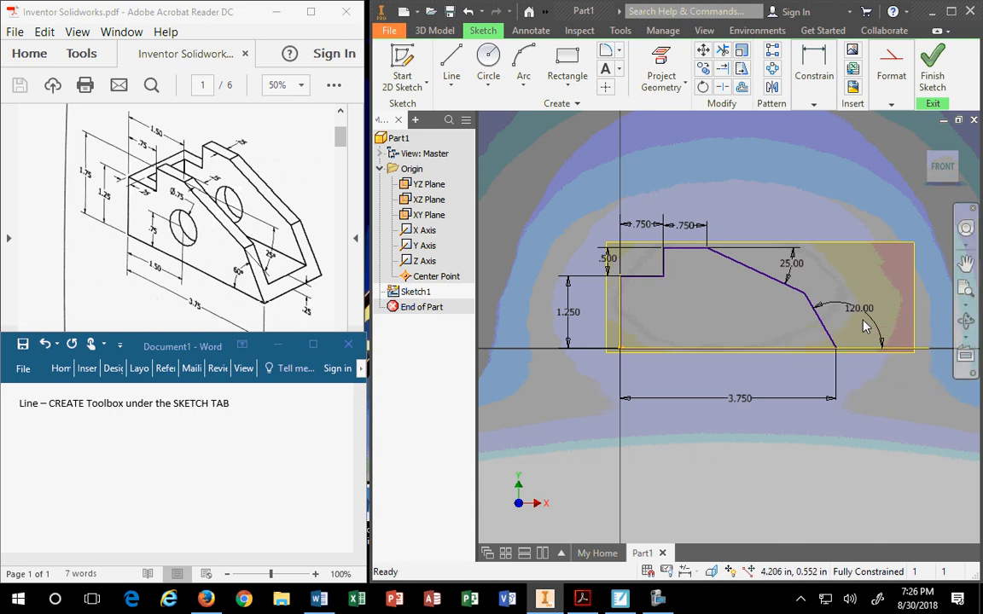
mouse_move(856, 308)
mouse_down()
mouse_move(775, 328)
mouse_move(798, 330)
mouse_move(825, 325)
mouse_move(747, 321)
mouse_move(828, 322)
mouse_move(866, 302)
mouse_up()
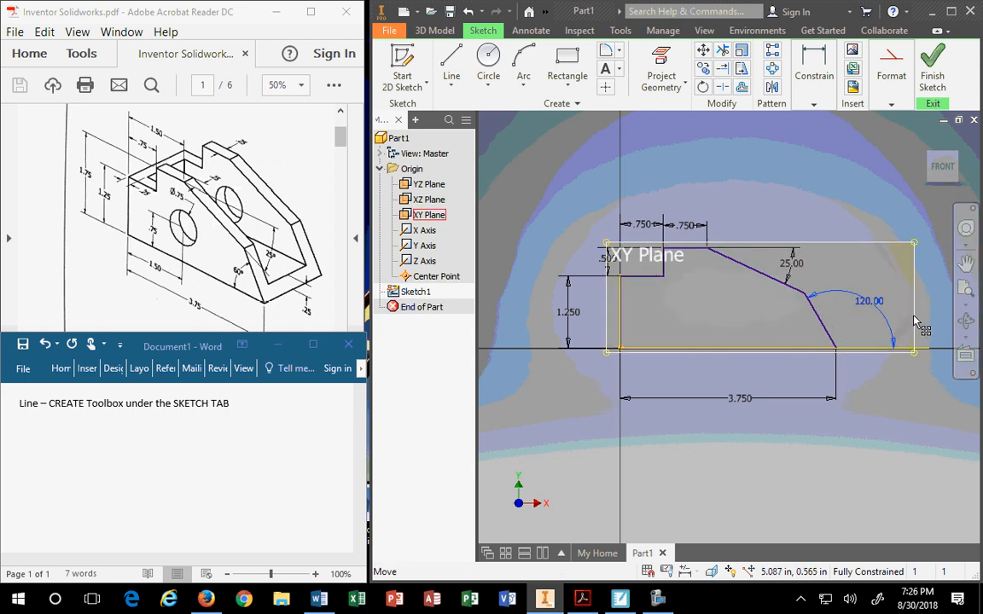
click(886, 320)
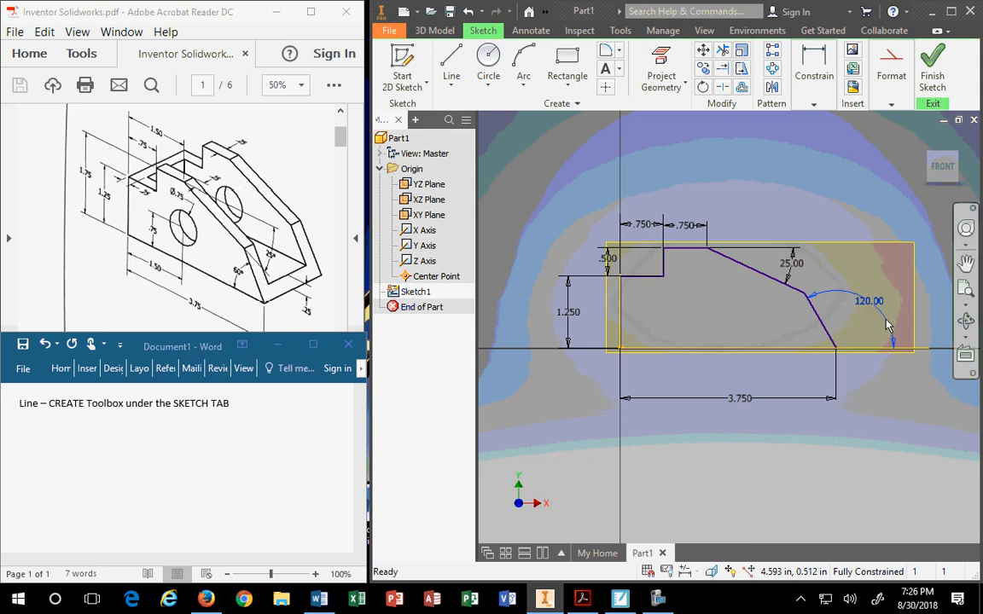
key(Delete)
Dimension a 60.00° angle between the steep edge and the bottom line.
click(814, 104)
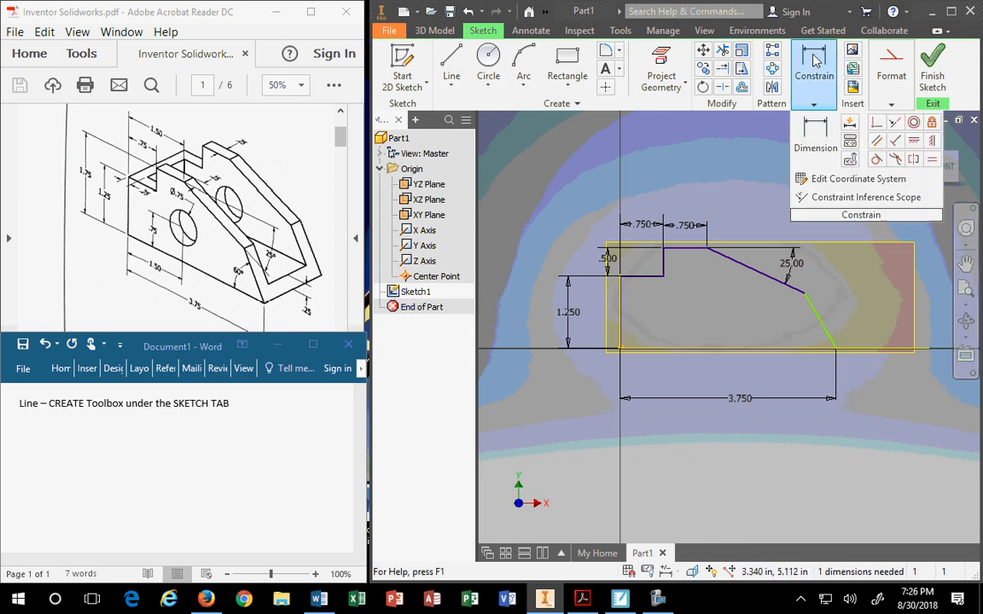
click(819, 324)
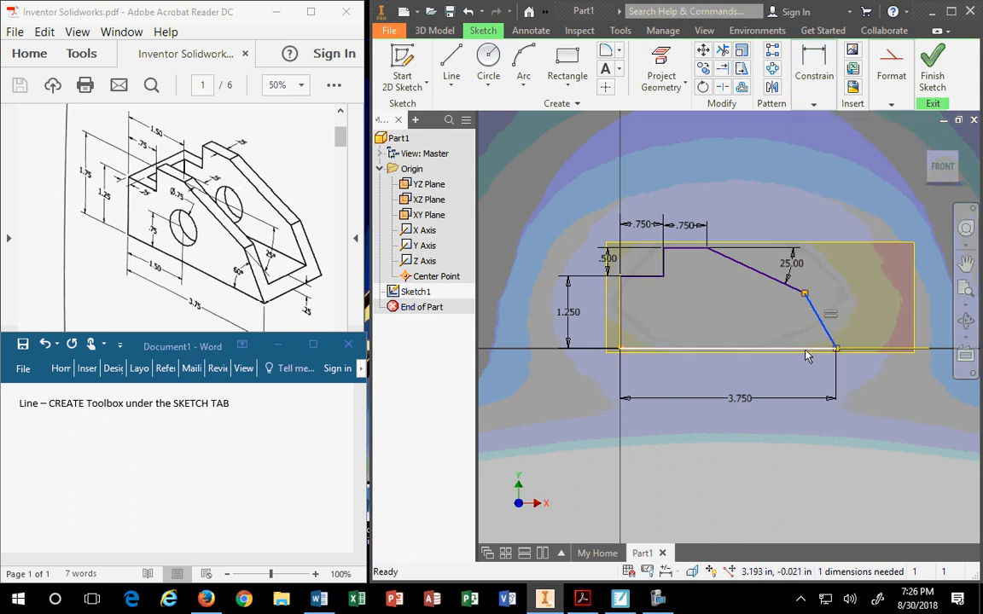
click(814, 104)
click(817, 128)
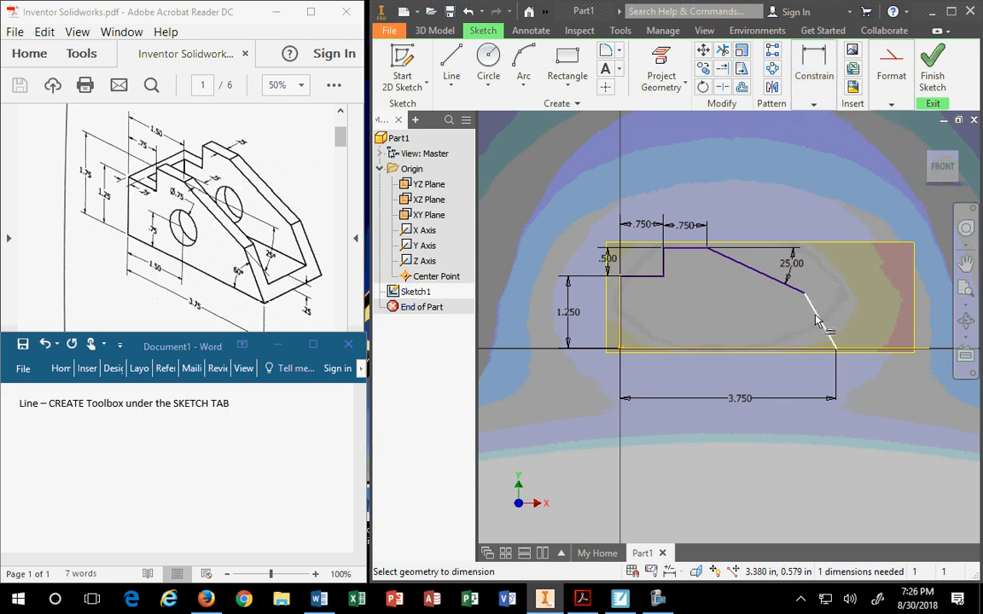
click(783, 347)
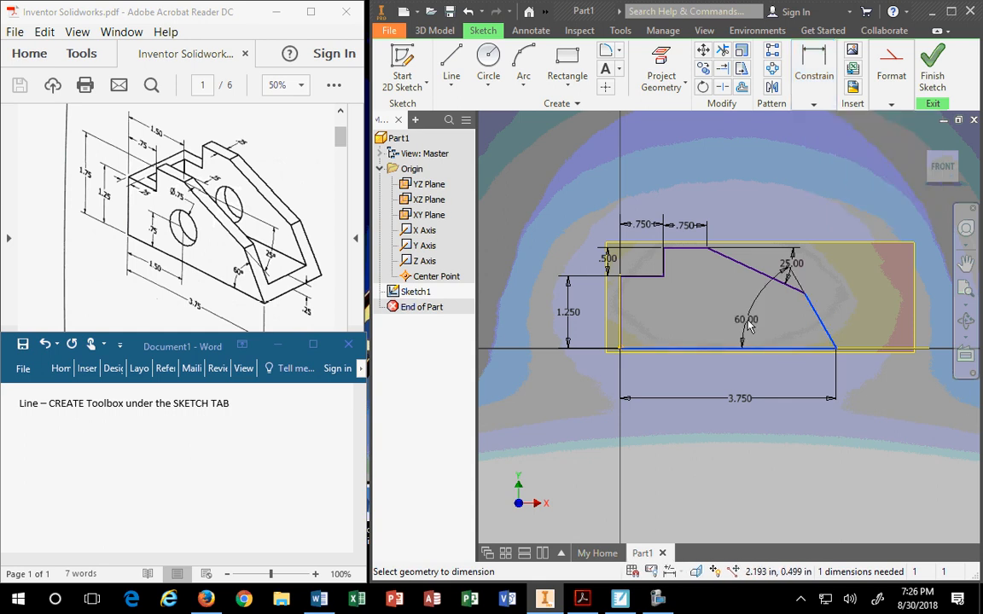
click(784, 332)
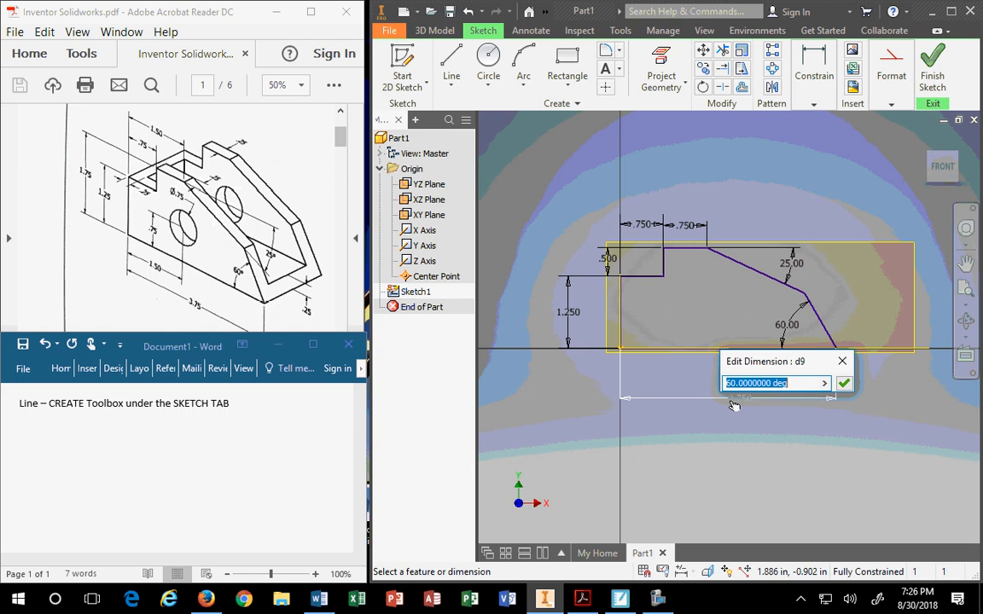
click(191, 464)
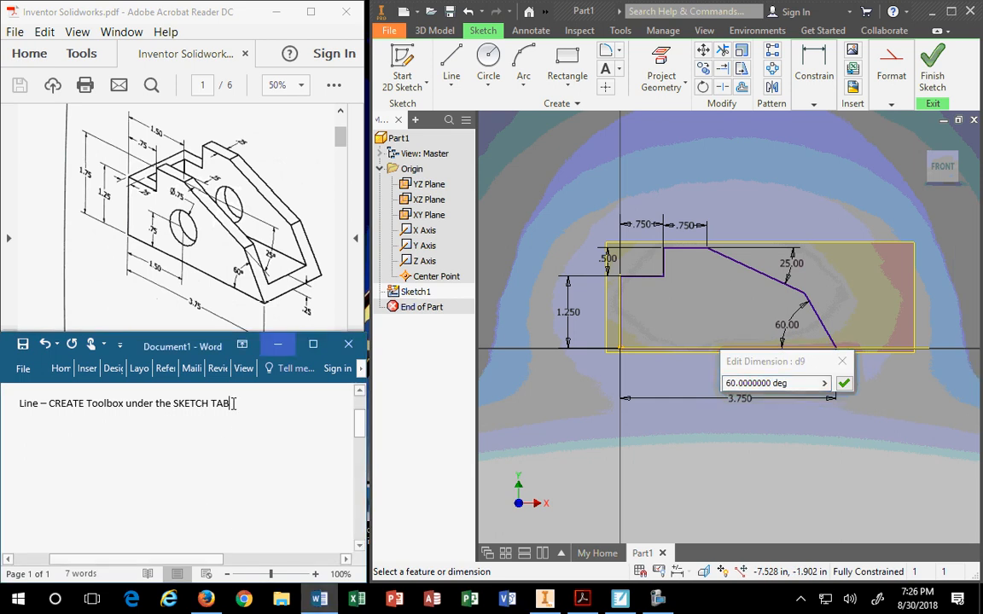
Clear the stray backslash from the second line of the Word notes.
text(\)
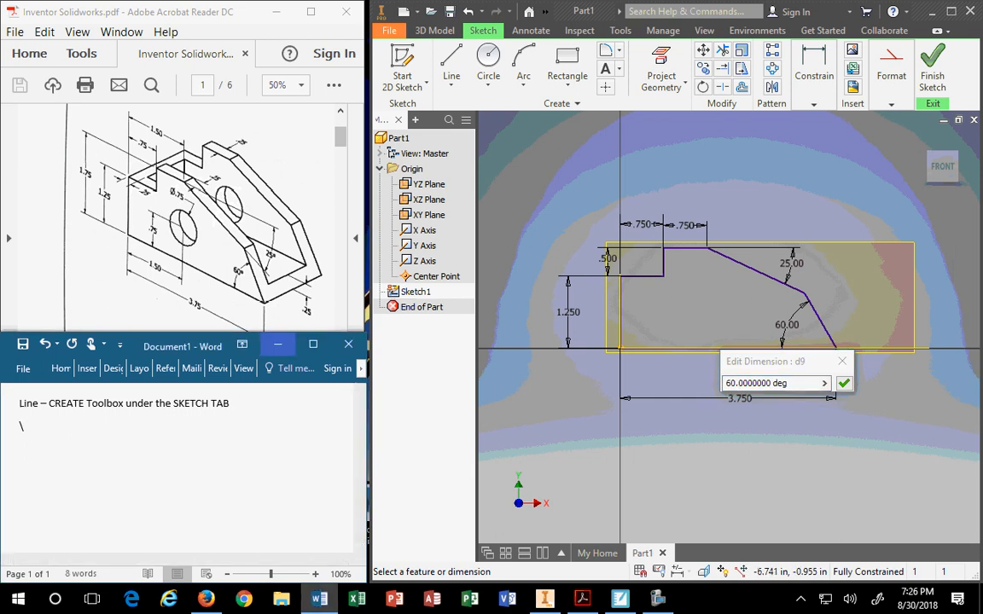
click(814, 105)
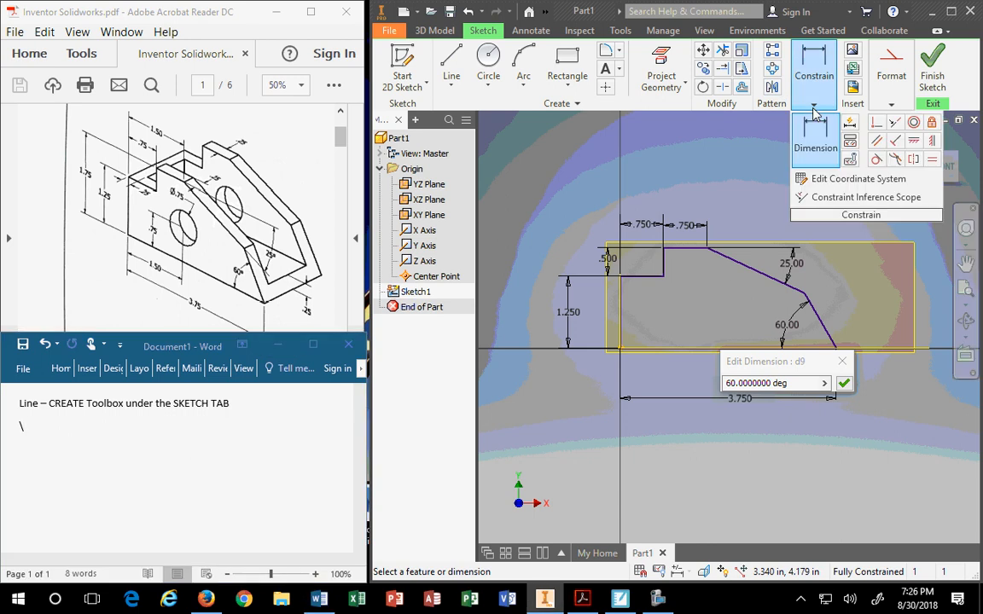
click(34, 436)
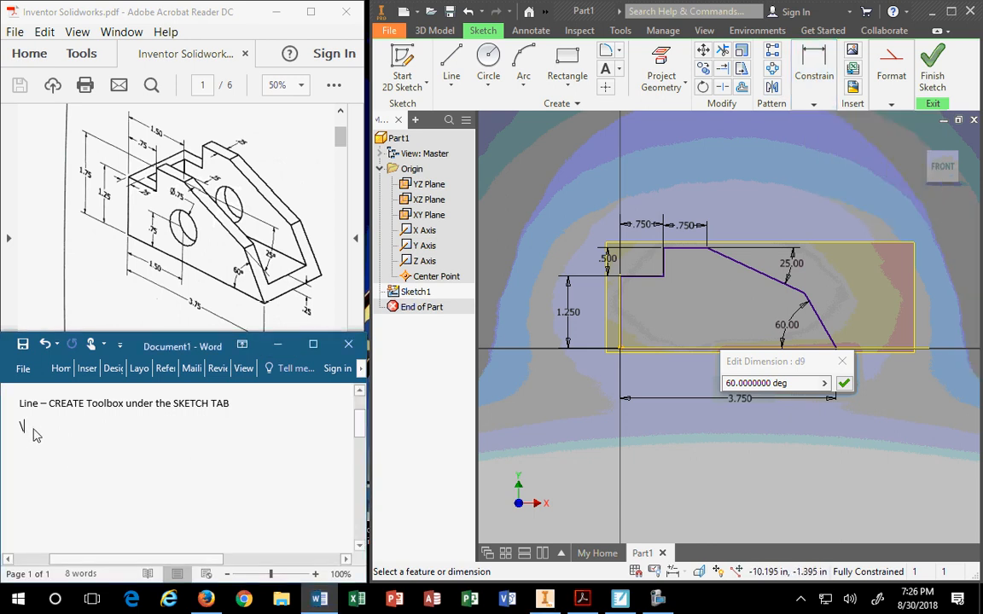
key(BackSpace)
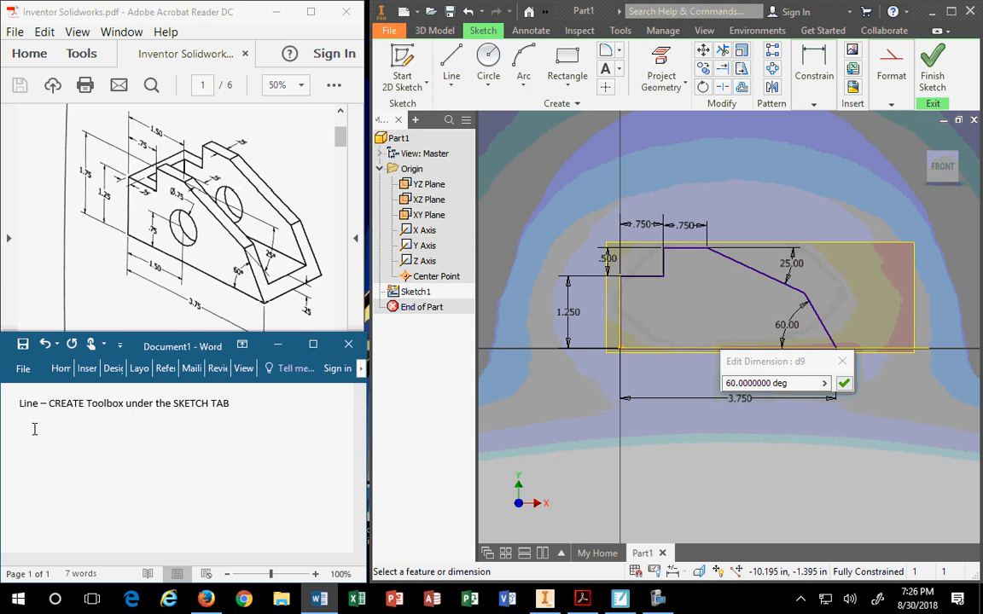
Type 'Dimensions – CONSTRAIN TAB' on that line, correcting typos, and confirm the 60° angle.
text(Dimensions - CONTAIN)
key(BackSpace)
key(BackSpace)
key(BackSpace)
key(BackSpace)
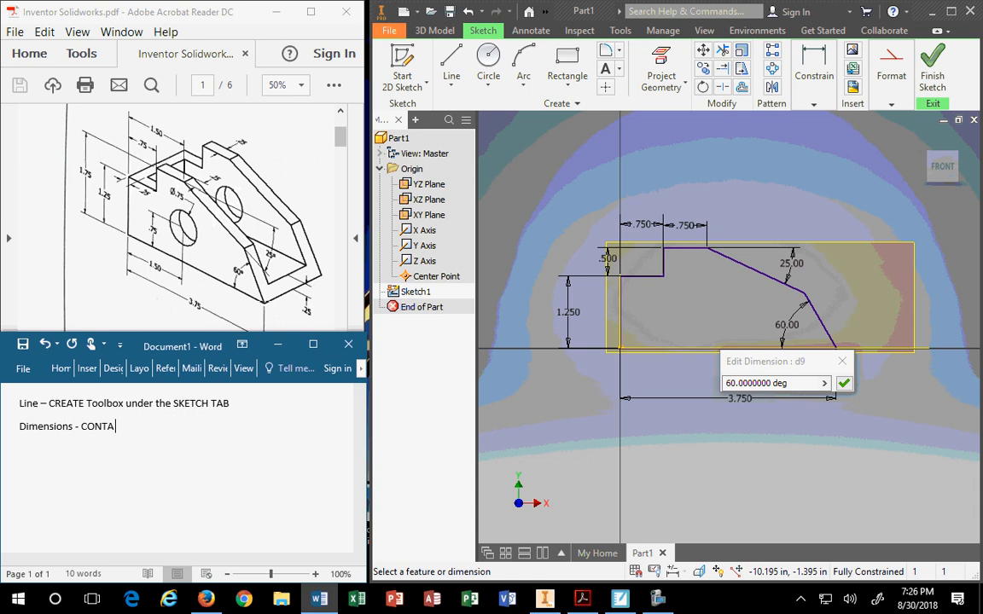
text(STA)
key(BackSpace)
text(RAION)
key(BackSpace)
key(BackSpace)
text(N TAB)
key(Return)
click(843, 383)
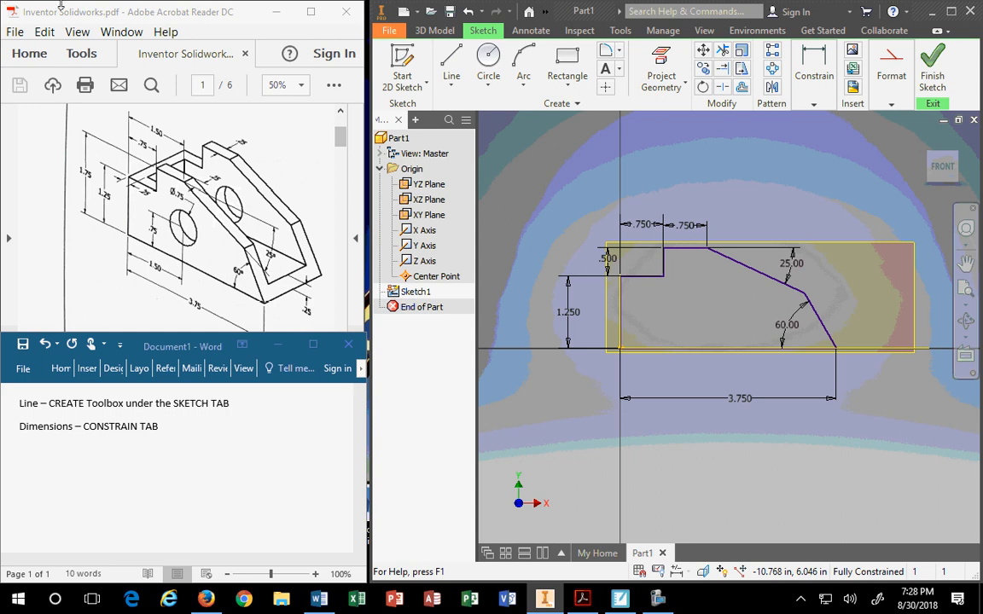
Start the Dimension command in Sketch1 with the D shortcut.
key(d)
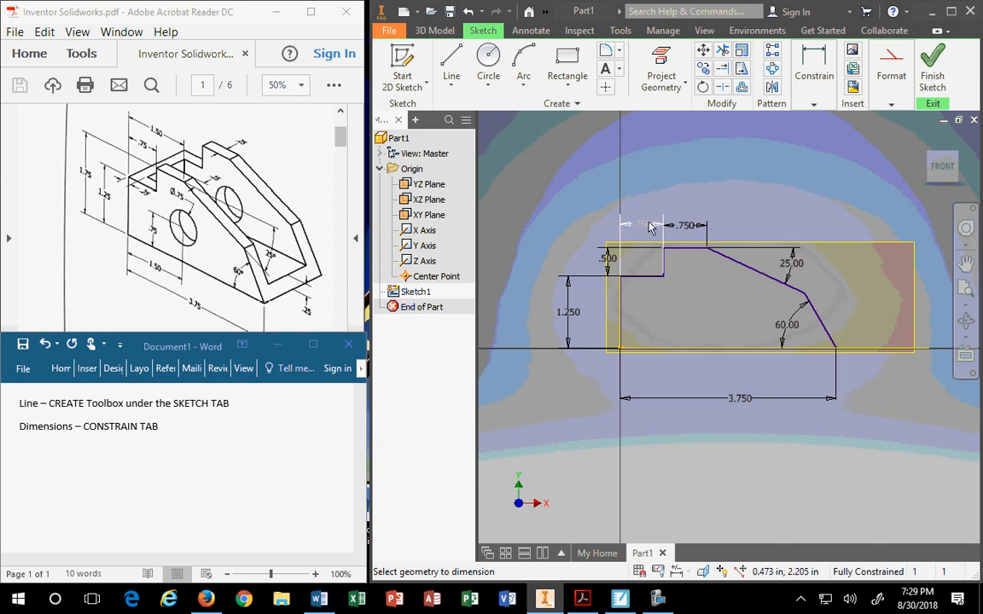
Delete the second .750 dimension from the profile.
key(Escape)
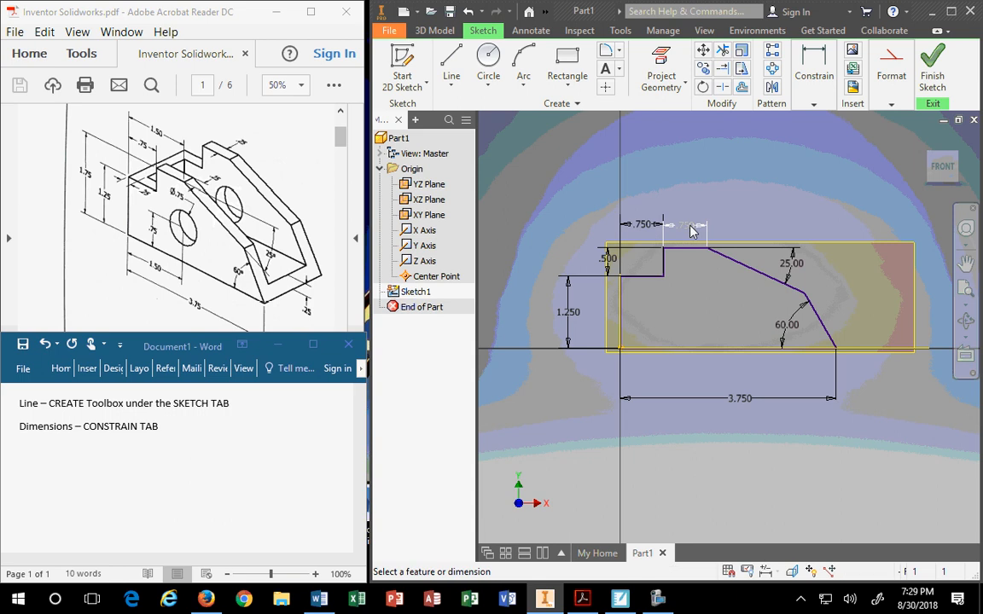
double_click(689, 227)
key(Return)
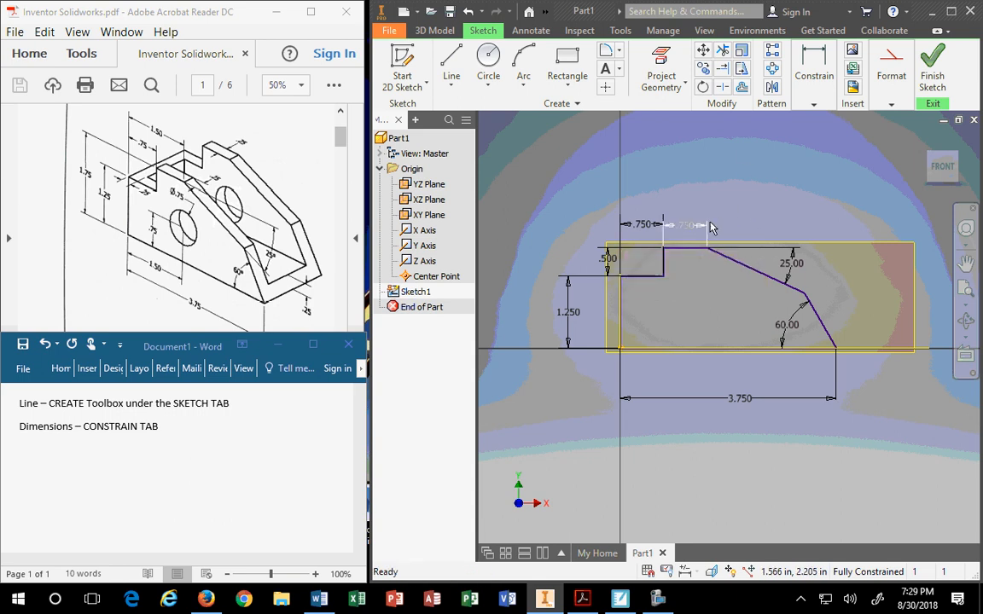
click(686, 226)
key(Delete)
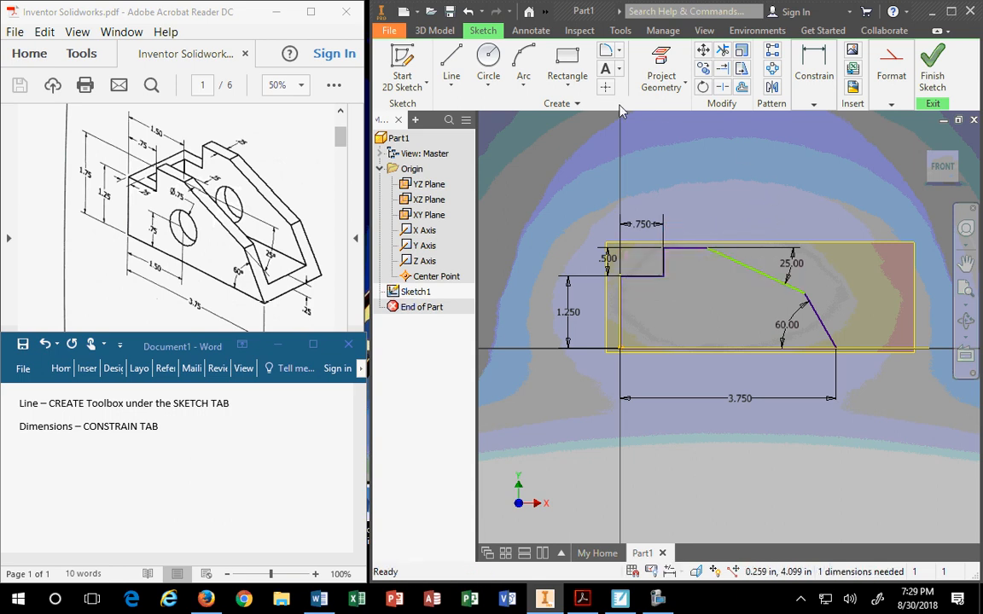
Add a 1.500 dimension from the left edge to the corner where the slope begins.
click(814, 72)
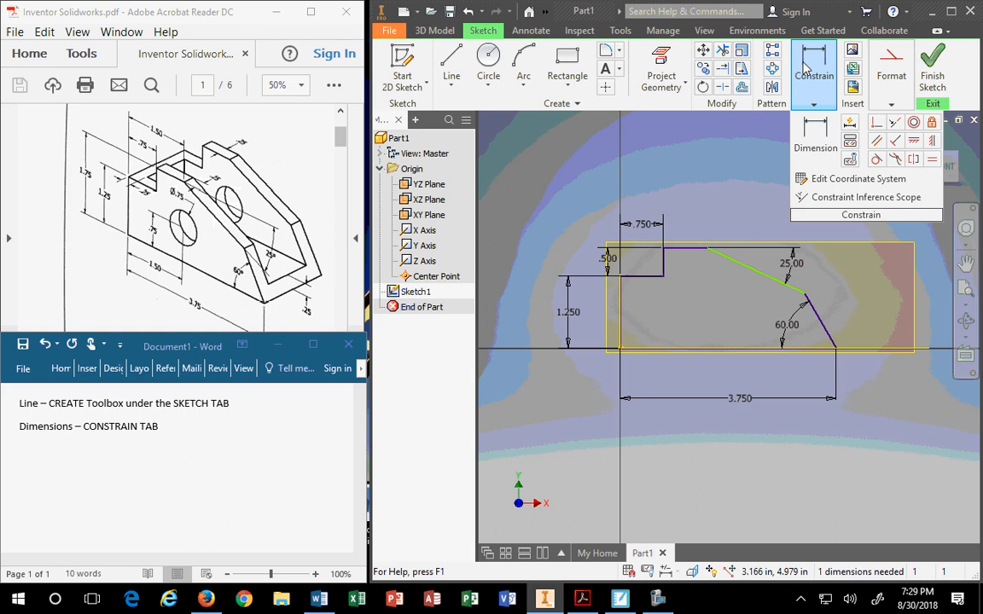
click(815, 136)
click(621, 300)
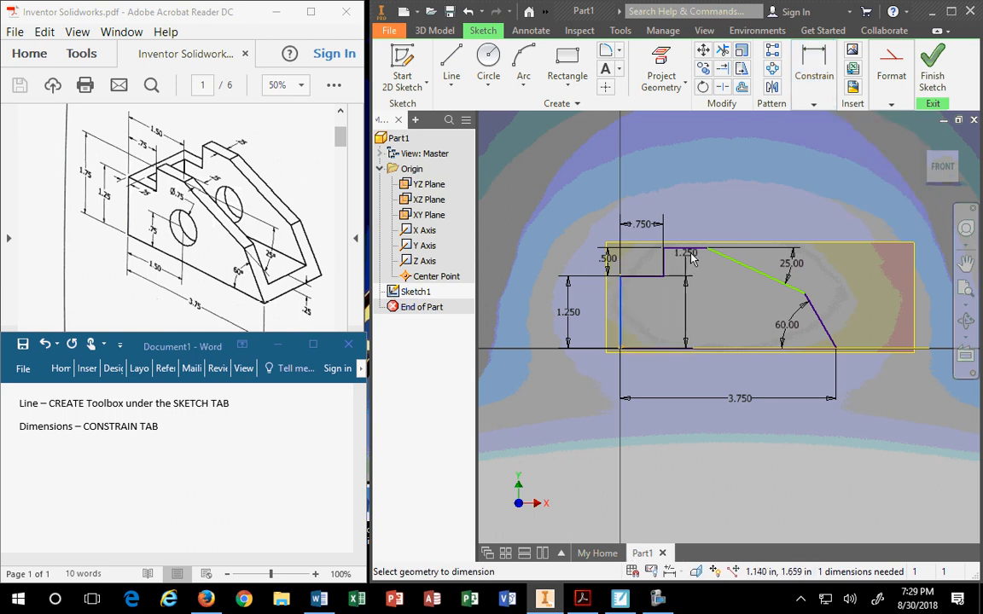
click(707, 249)
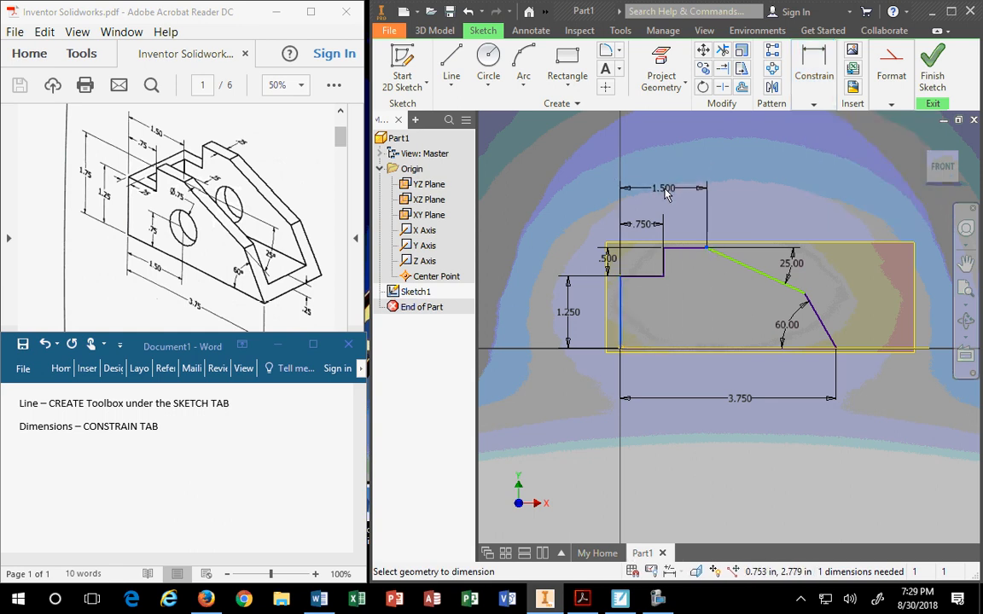
click(664, 190)
click(721, 246)
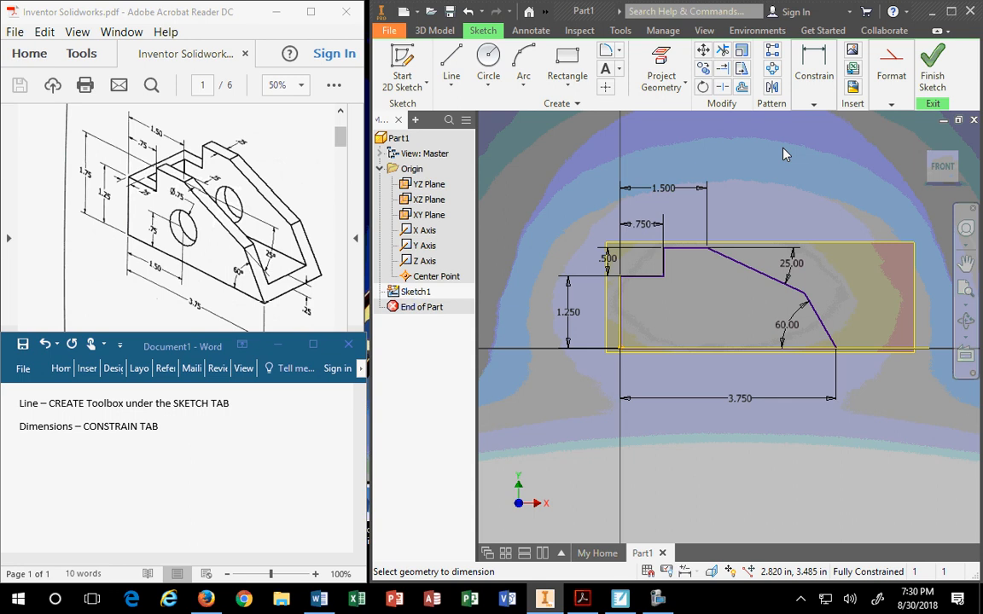
Delete the .500 step height dimension.
double_click(607, 258)
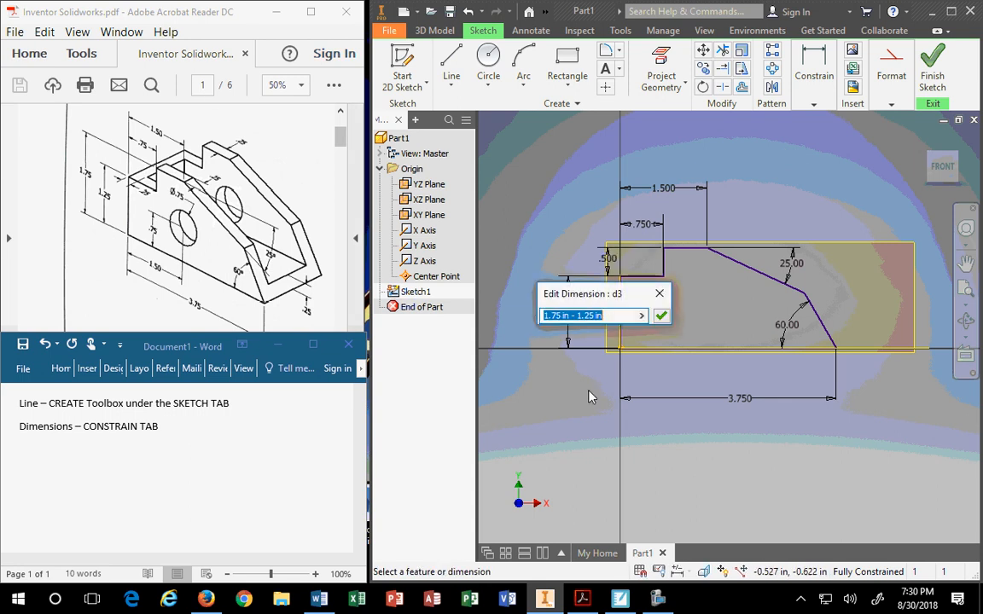
key(Return)
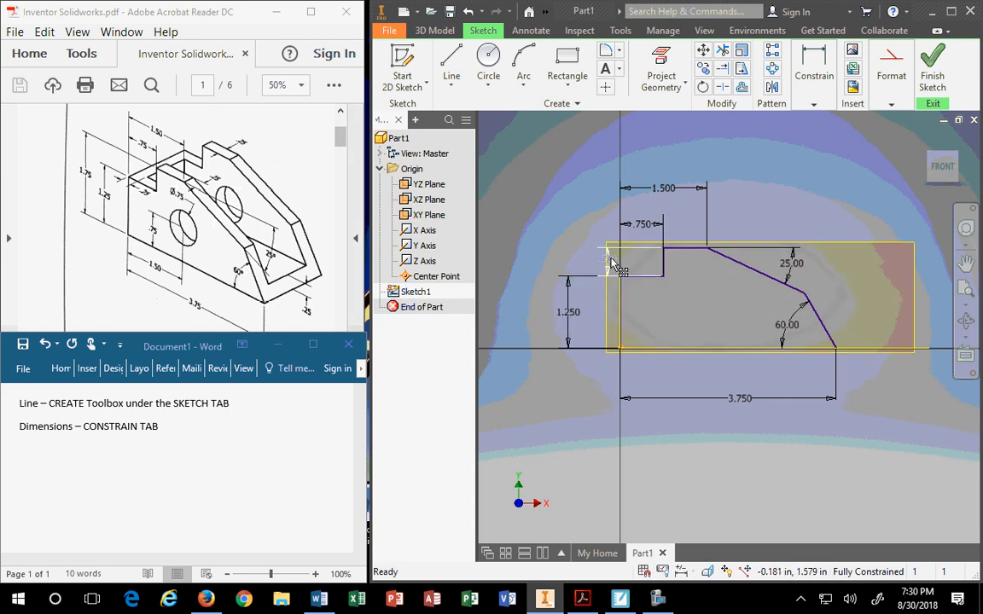
key(Delete)
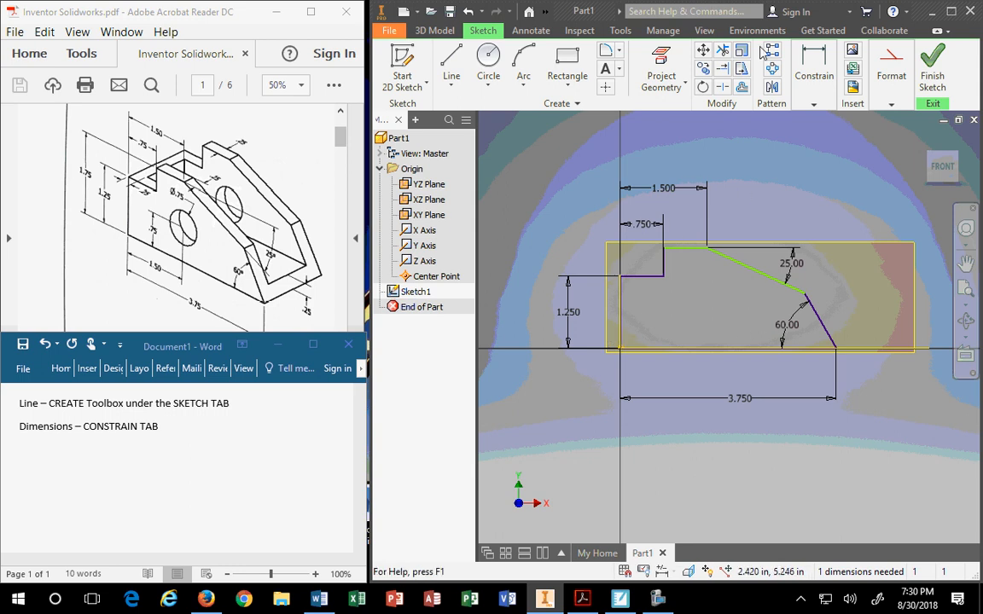
mouse_move(811, 94)
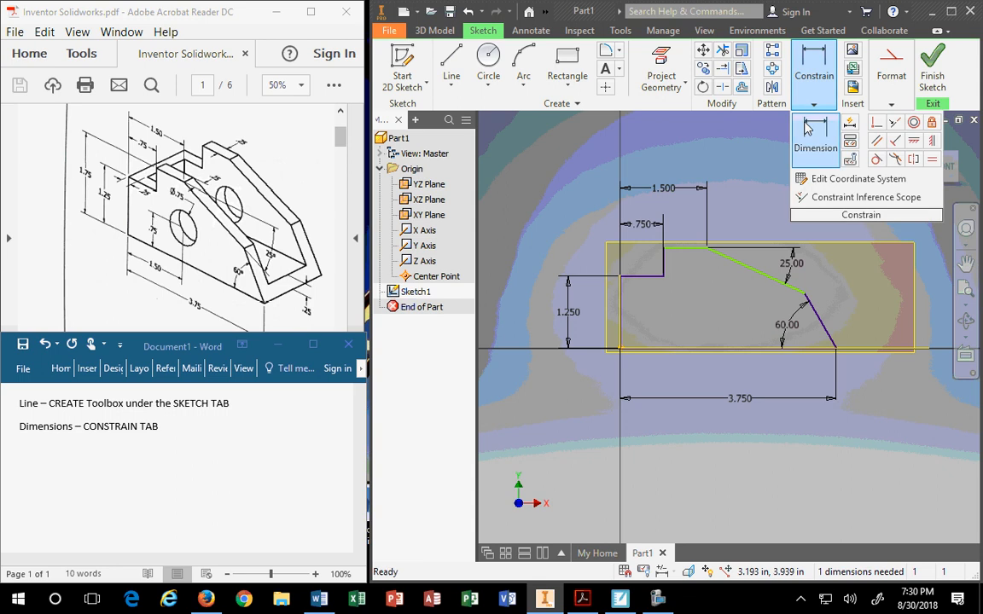
click(808, 128)
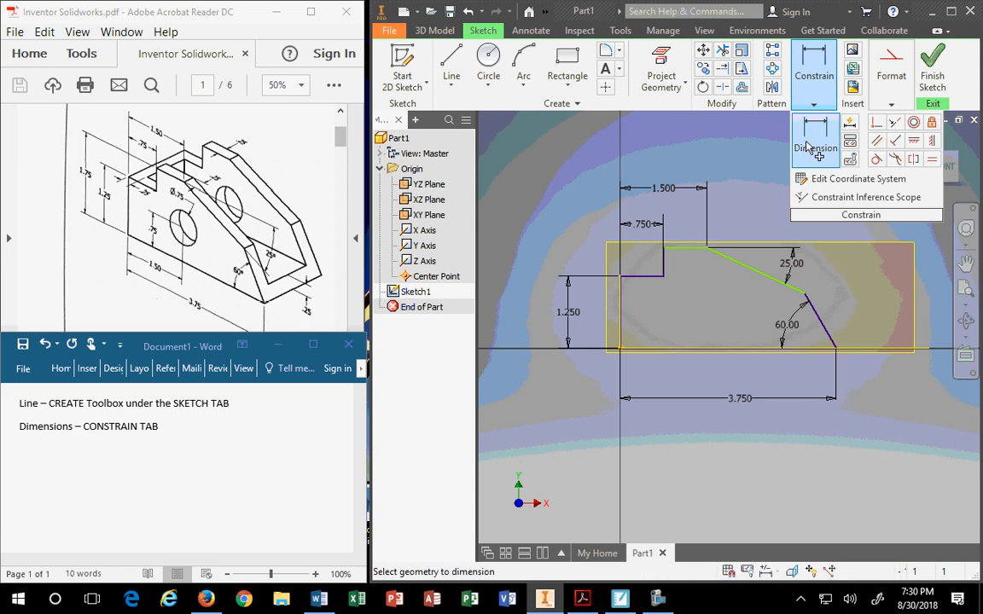
Place the 1.750 overall height dimension at the left, fully constraining the profile.
click(683, 248)
click(527, 278)
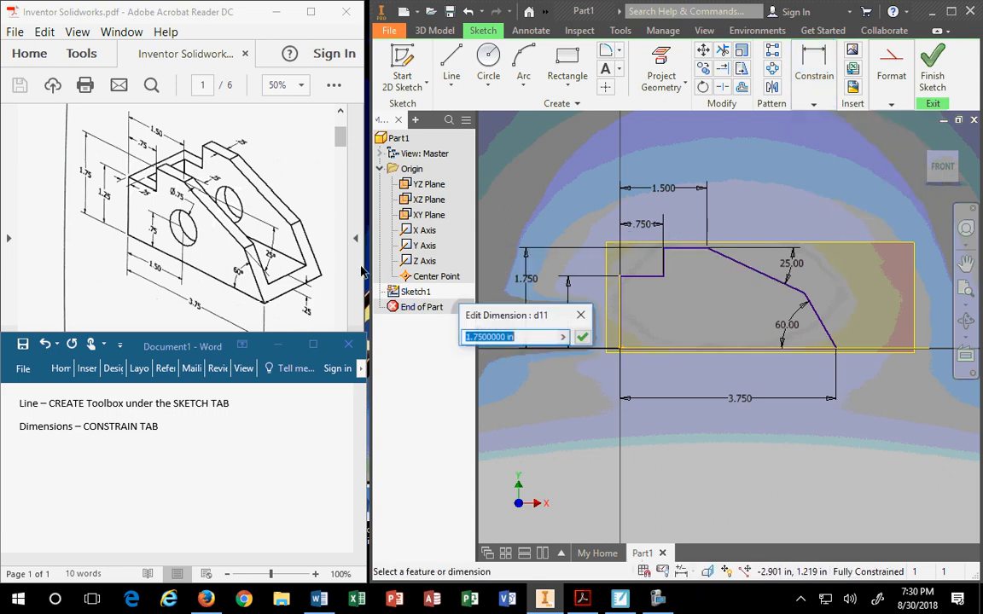
text(1.25)
key(Return)
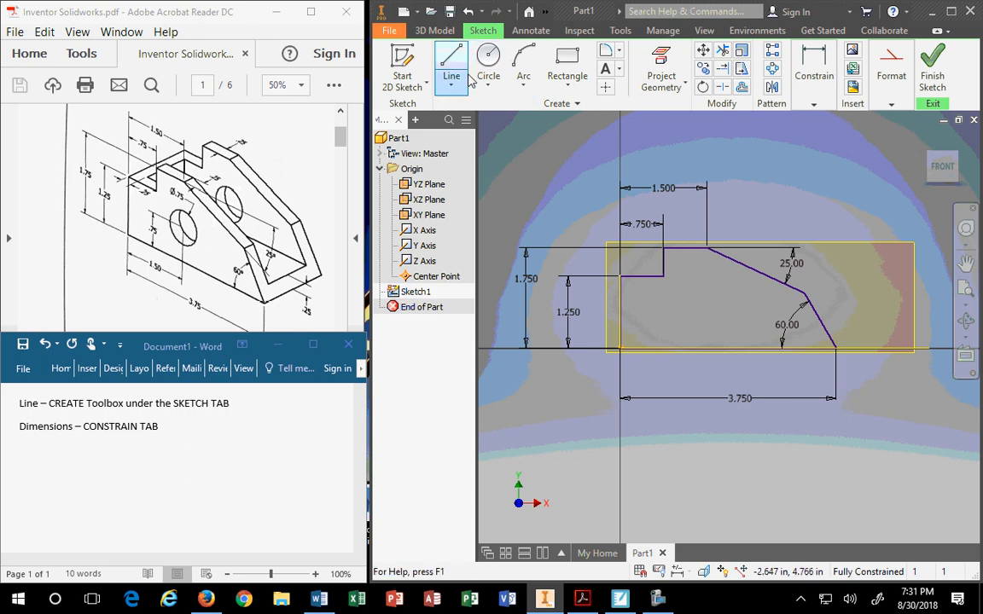
key(d)
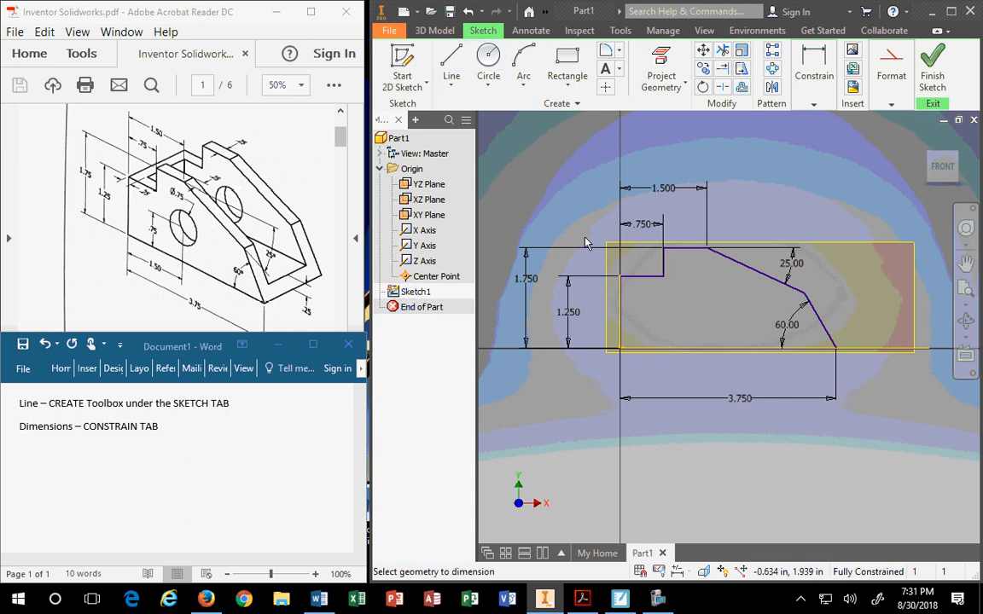
click(175, 427)
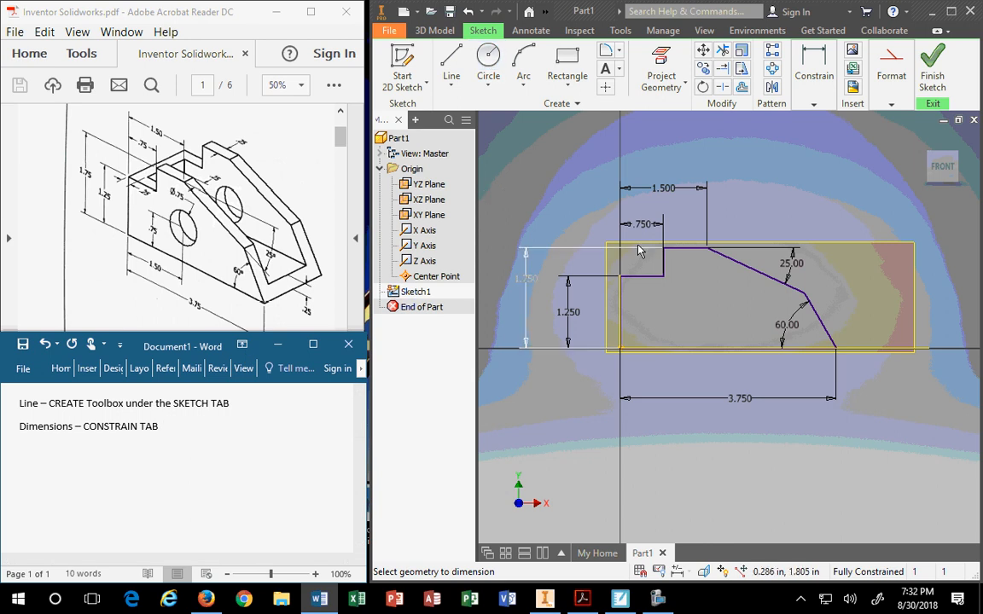
Show the 3D Model tools and expand Create to reveal Extrude, Revolve, Sweep and Loft.
right_click(757, 156)
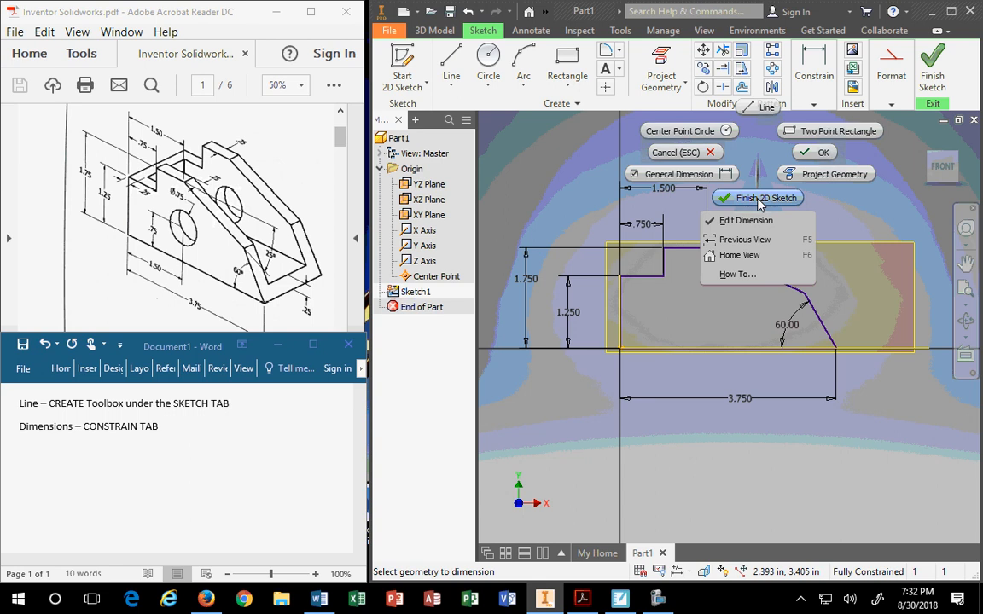
click(440, 34)
click(441, 30)
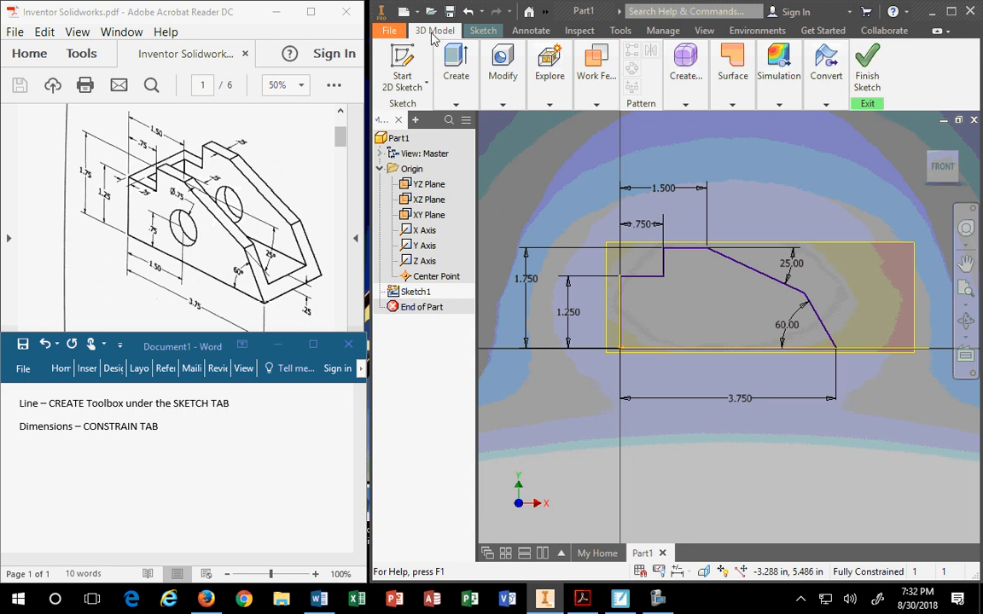
click(485, 30)
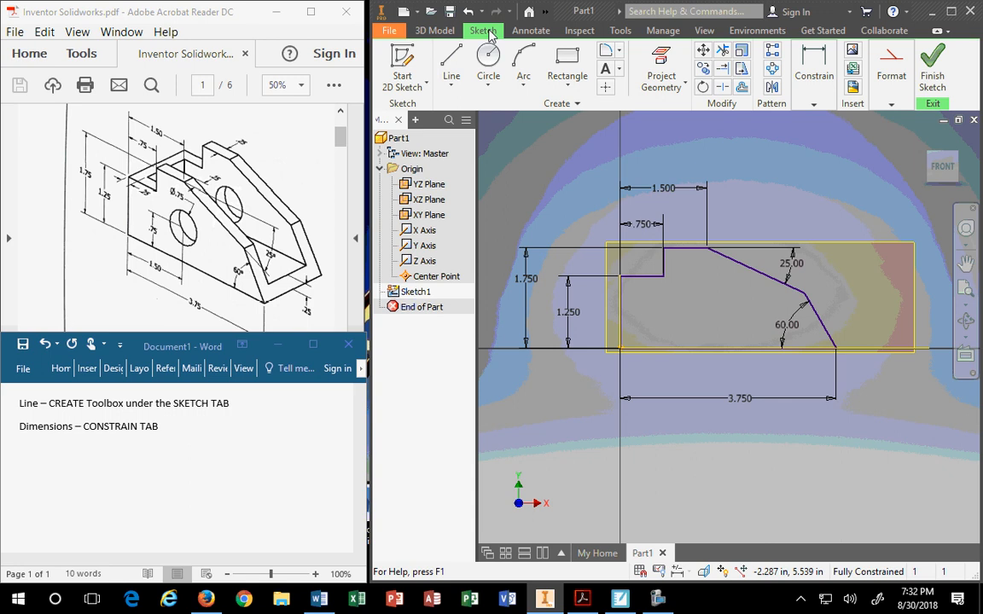
click(436, 31)
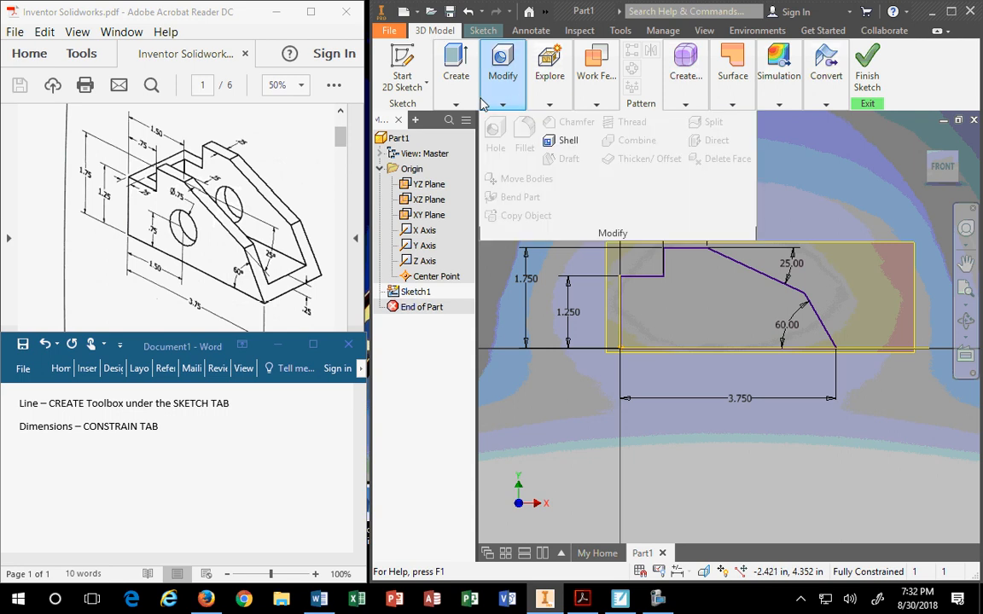
mouse_move(456, 72)
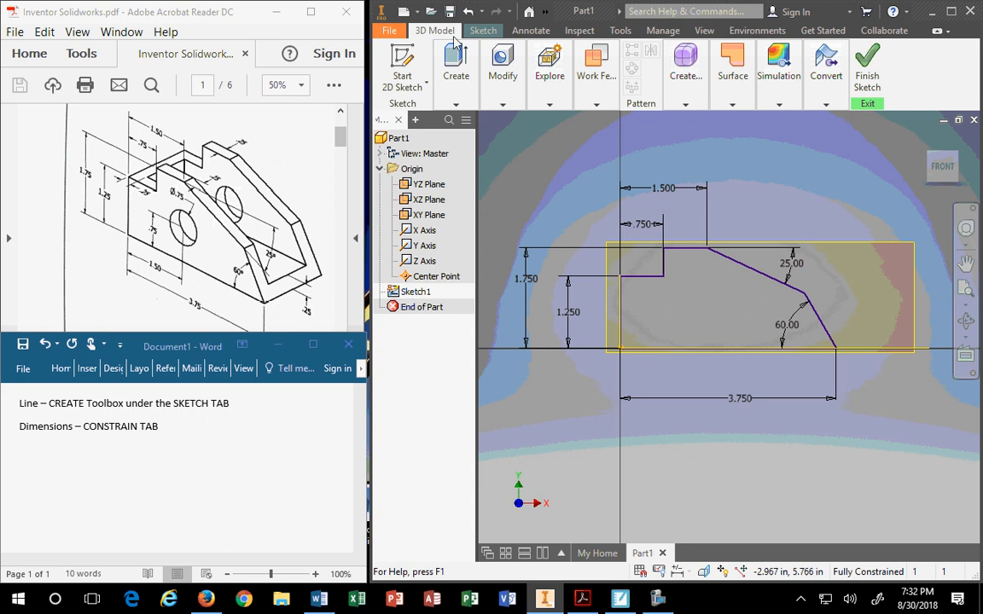
mouse_move(458, 94)
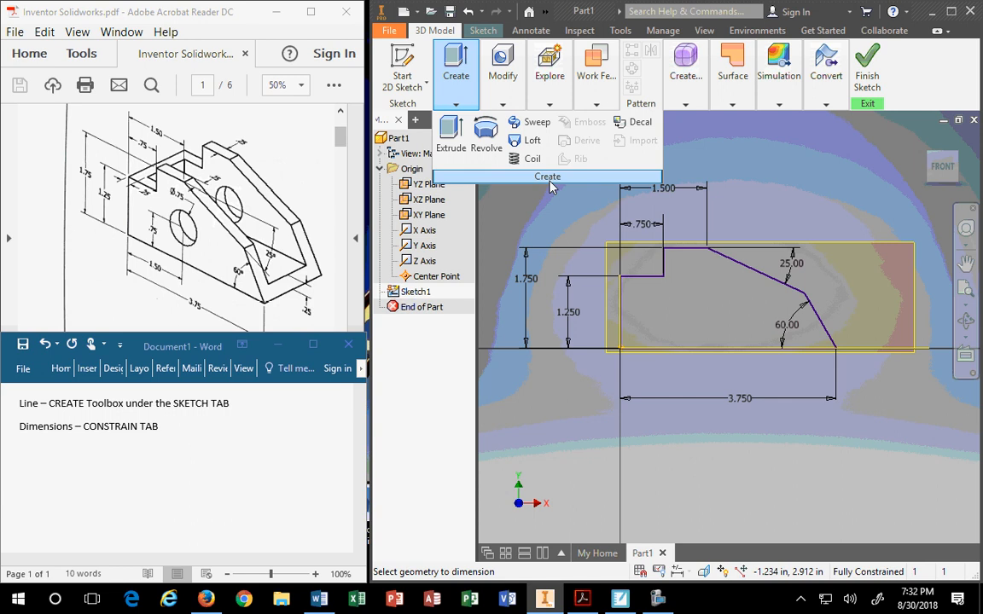
Add the Word note 'Extrude – CREATE Toolbox under the 3D TAB' on a new line.
click(38, 463)
click(159, 444)
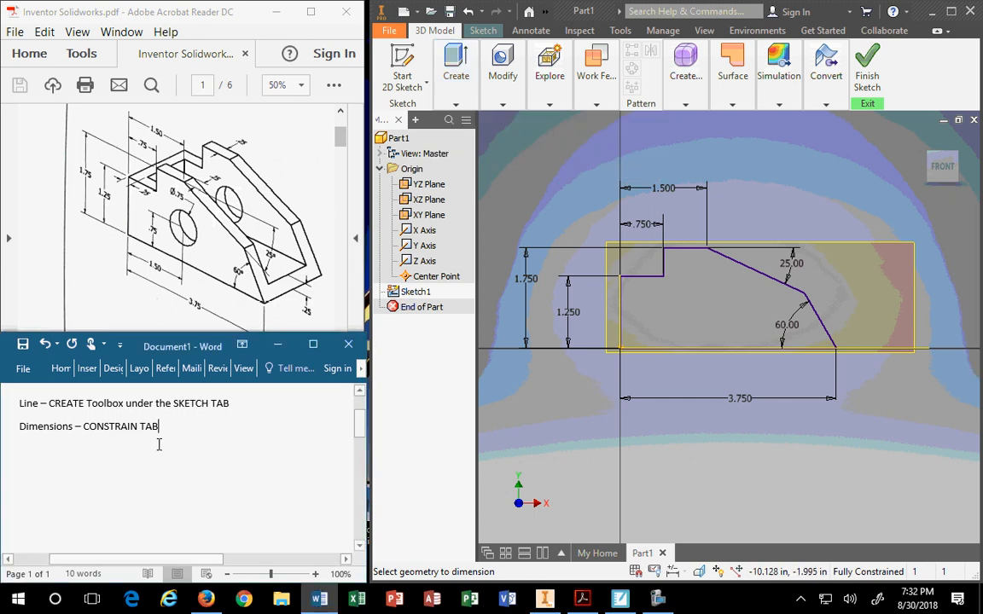
key(Return)
text(Extr)
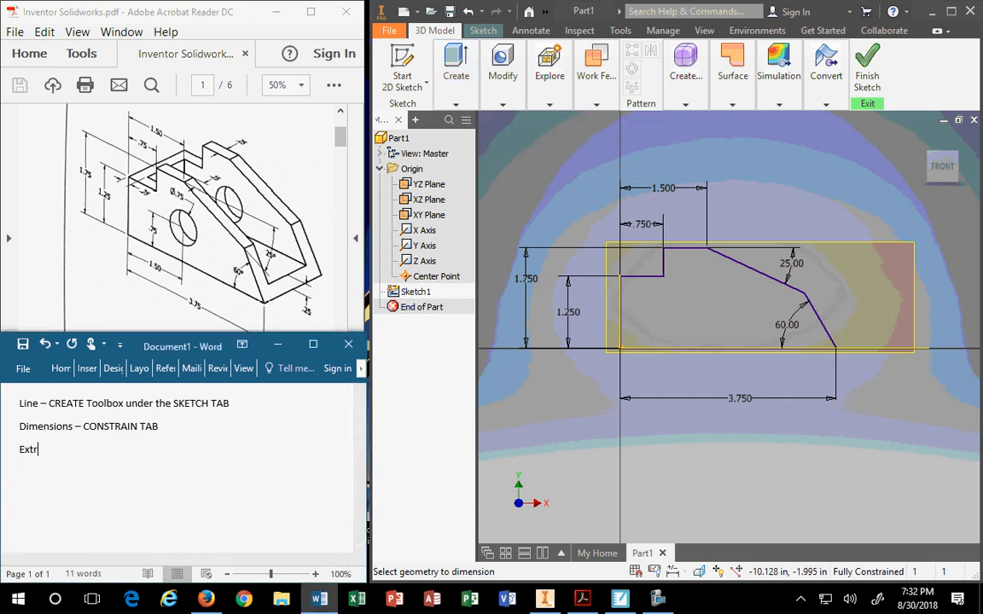
text(ude - #D M)
key(BackSpace)
key(BackSpace)
key(BackSpace)
key(BackSpace)
text(CREATE TOO)
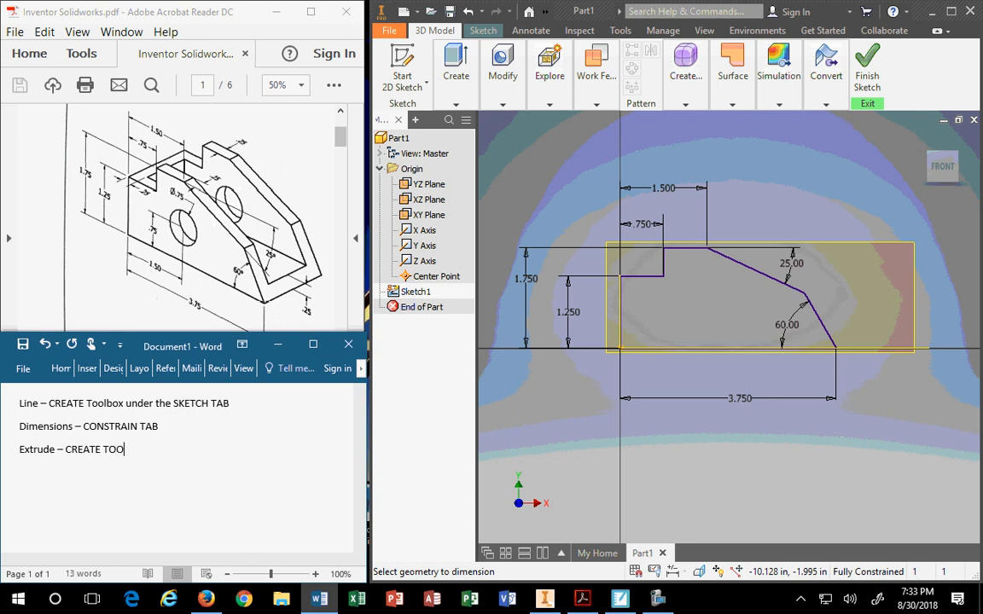
key(BackSpace)
key(BackSpace)
text(oolbox under the 3D )
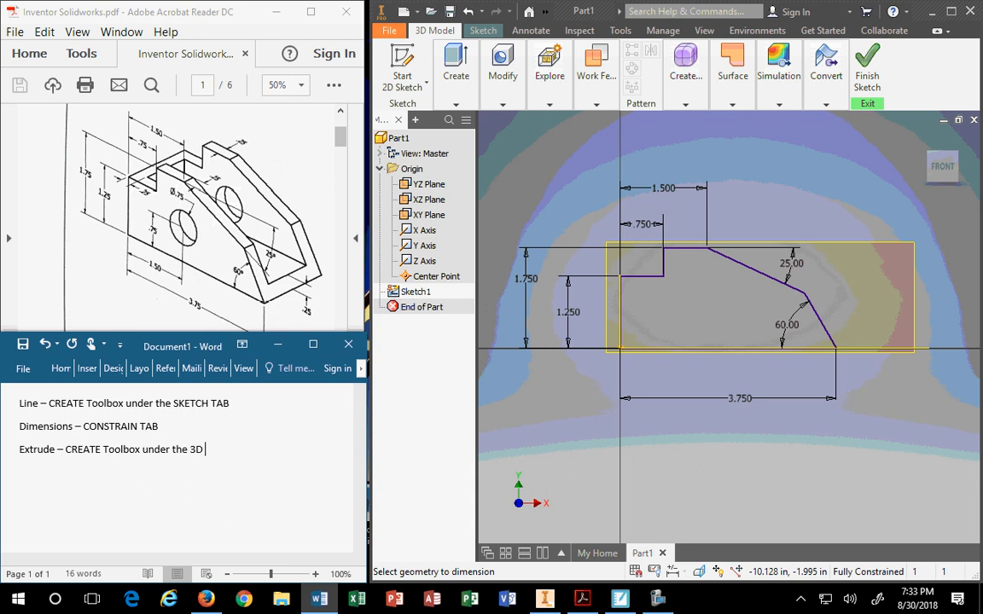
text(TAB)
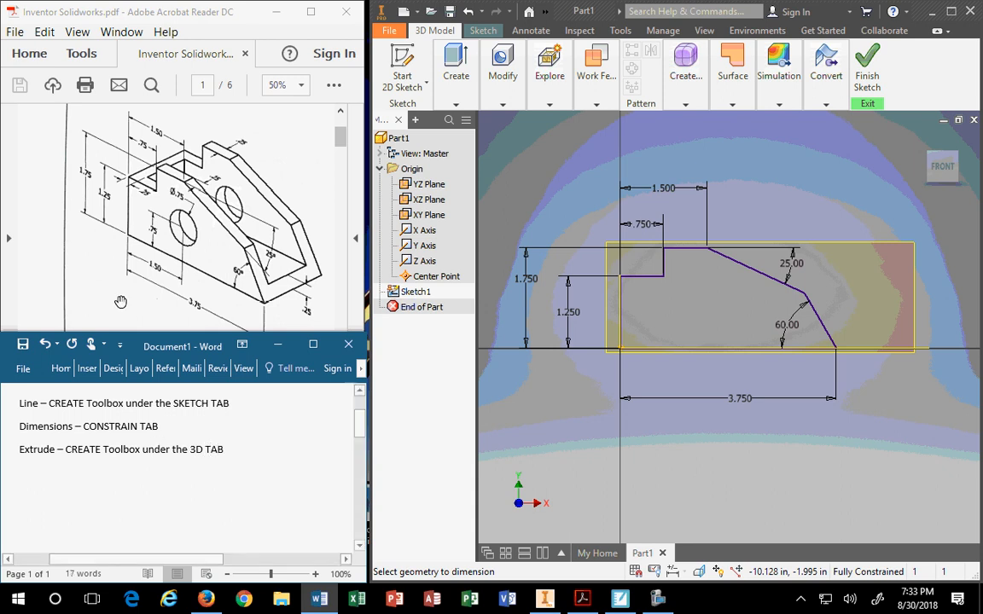
Start an Extrude of the Guide Block profile, previewing a 1 in distance.
click(456, 68)
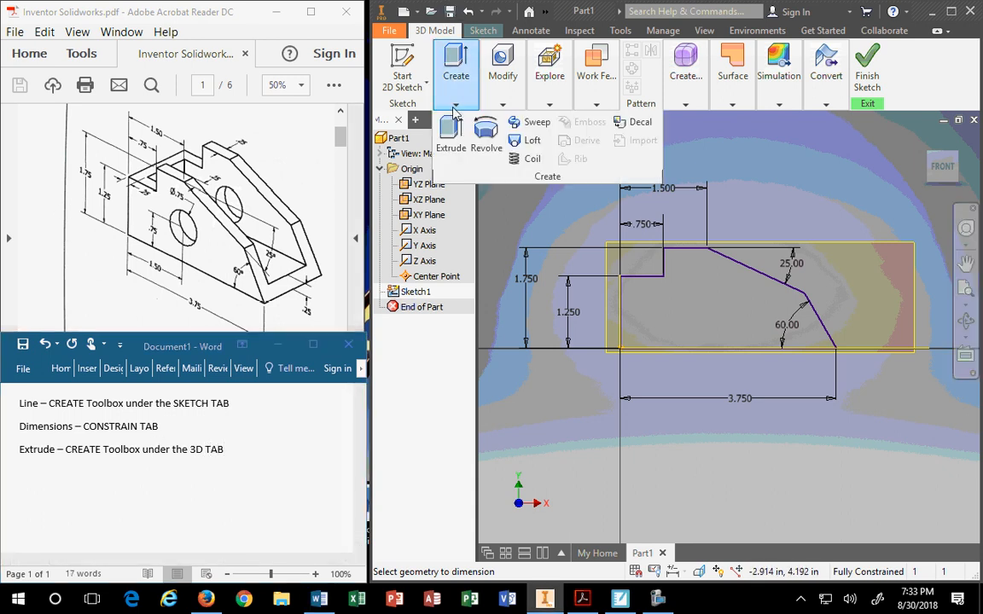
click(454, 136)
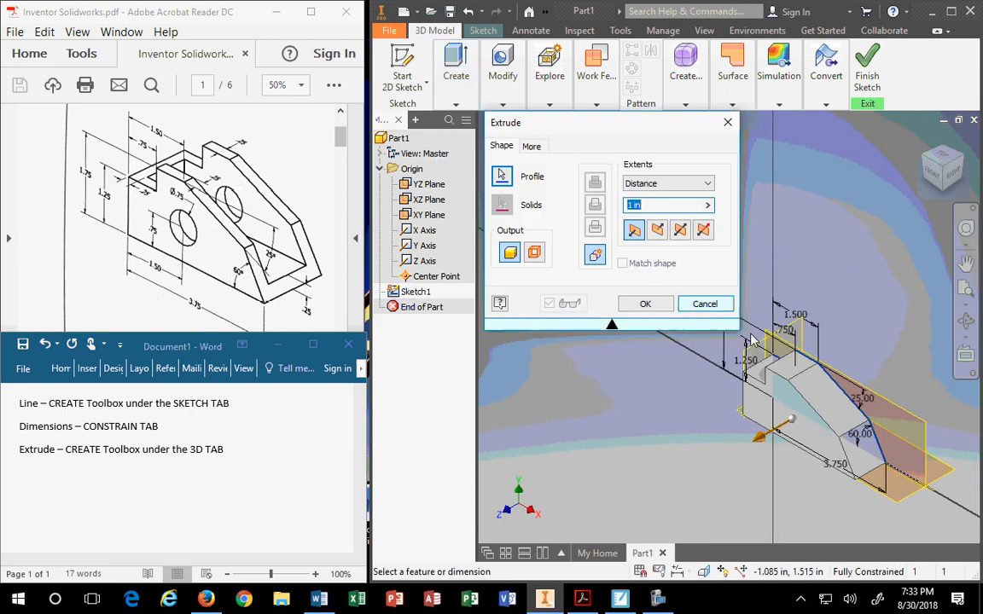
scroll(808, 381, down, 6)
scroll(798, 395, up, 5)
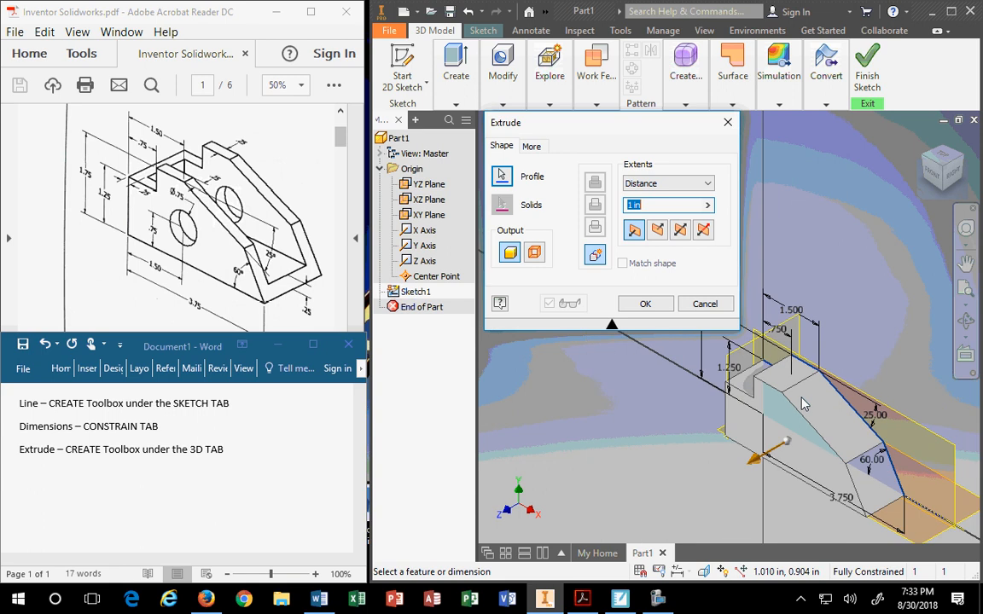
scroll(768, 408, down, 5)
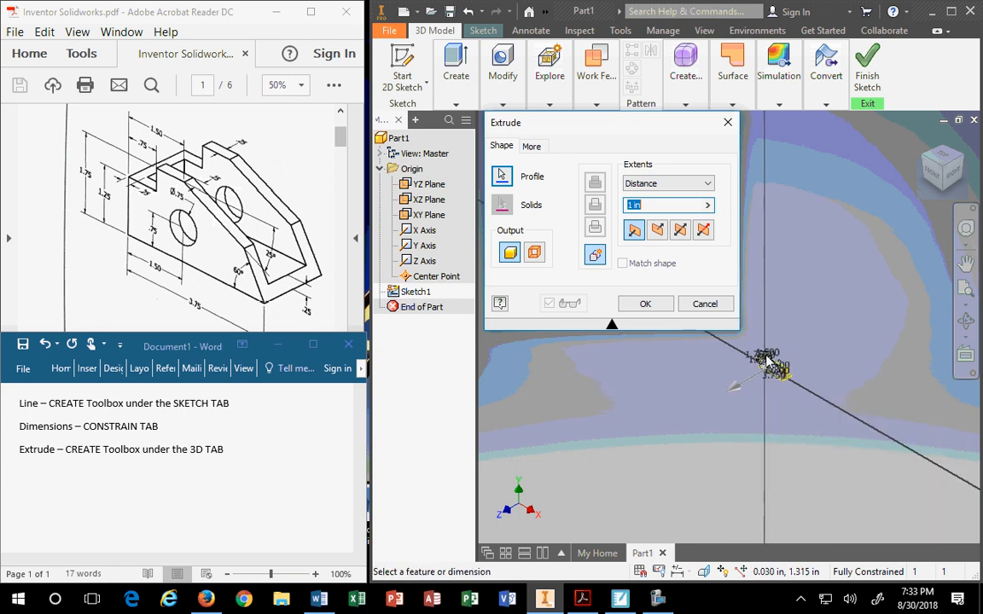
middle_drag(762, 410, 798, 341)
scroll(798, 342, down, 5)
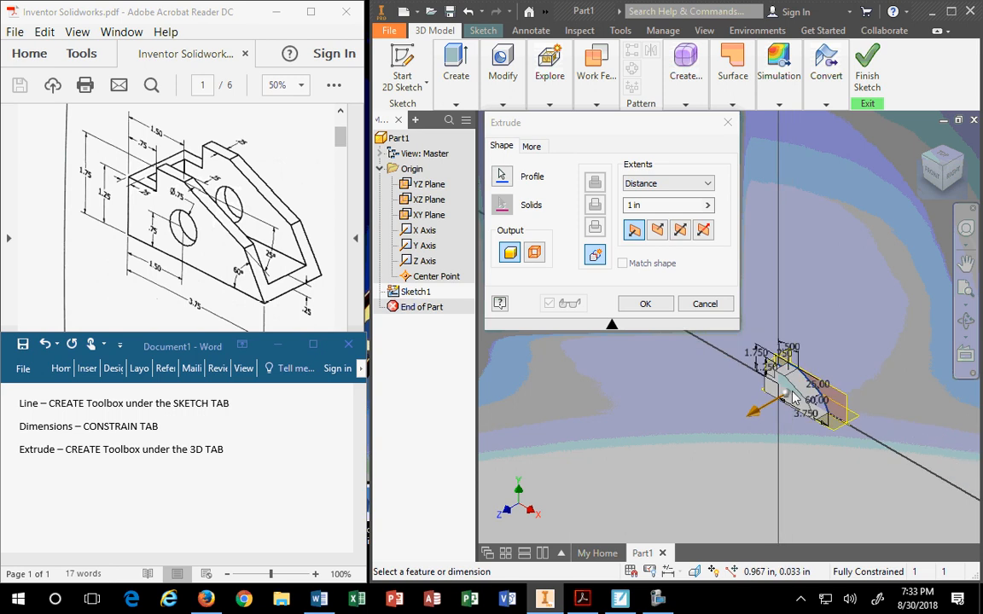
scroll(794, 397, down, 2)
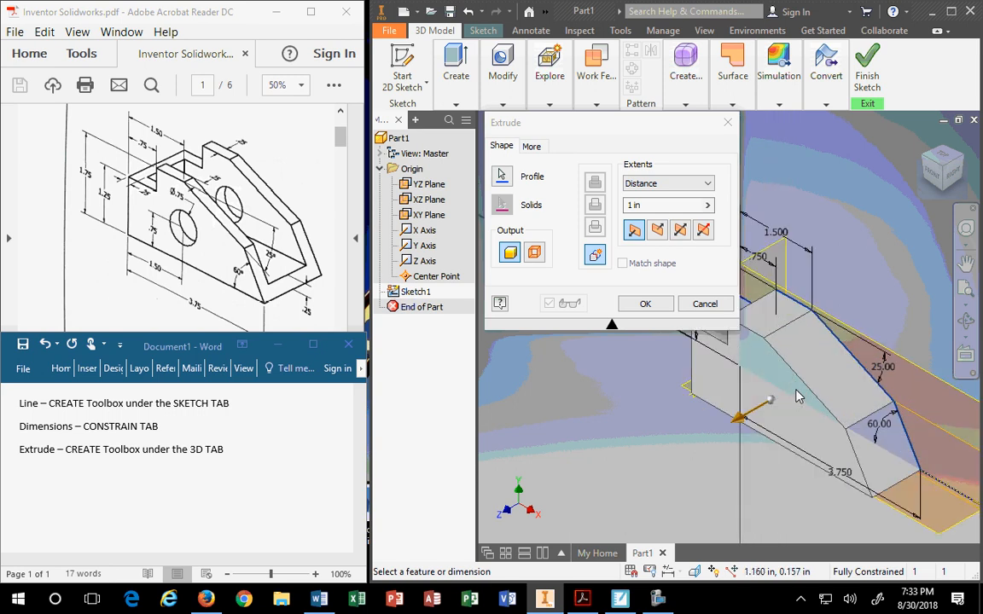
scroll(796, 397, down, 2)
scroll(797, 401, up, 6)
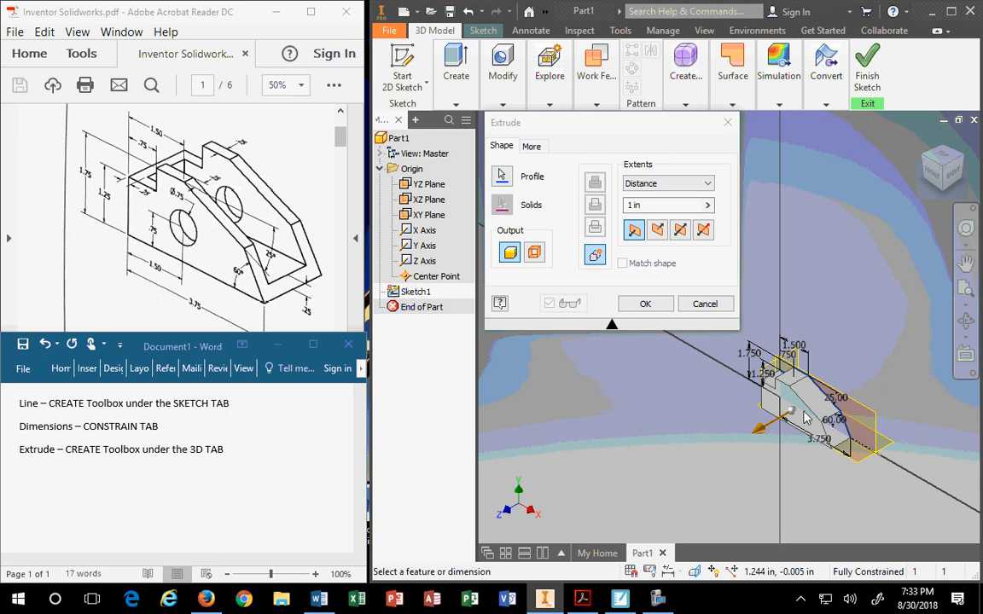
scroll(800, 402, up, 3)
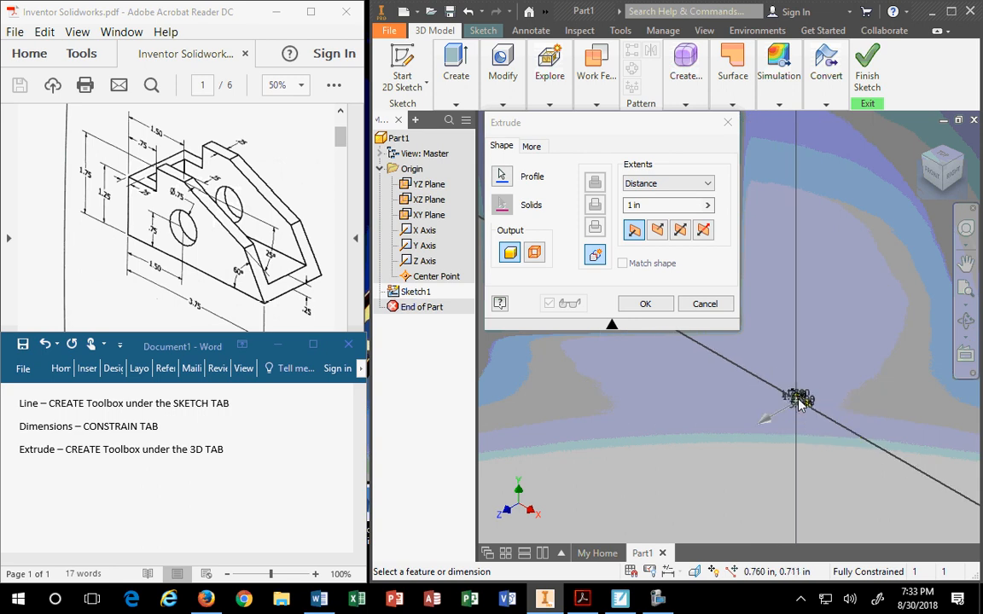
scroll(800, 402, down, 6)
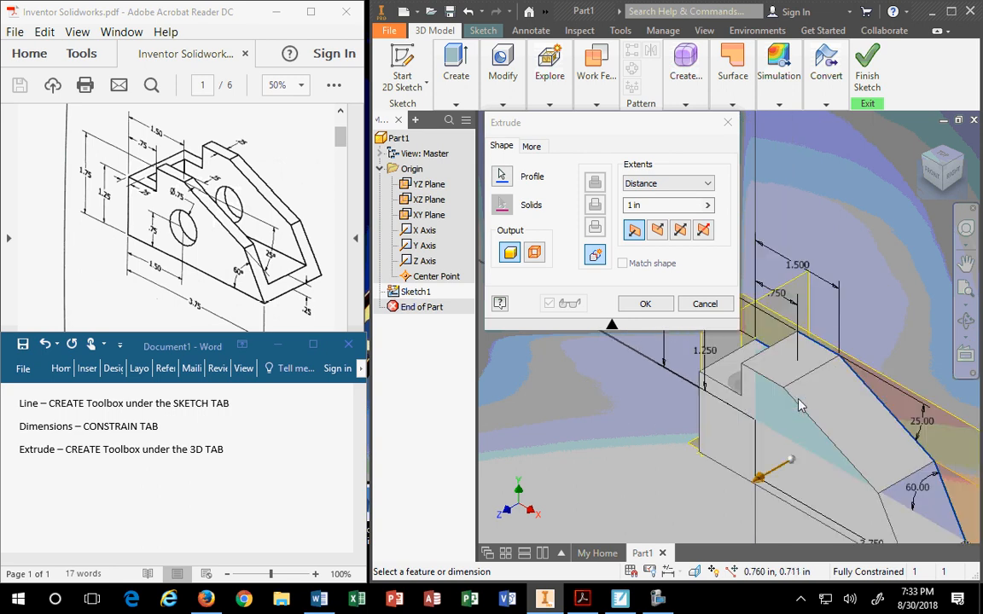
middle_drag(802, 408, 779, 324)
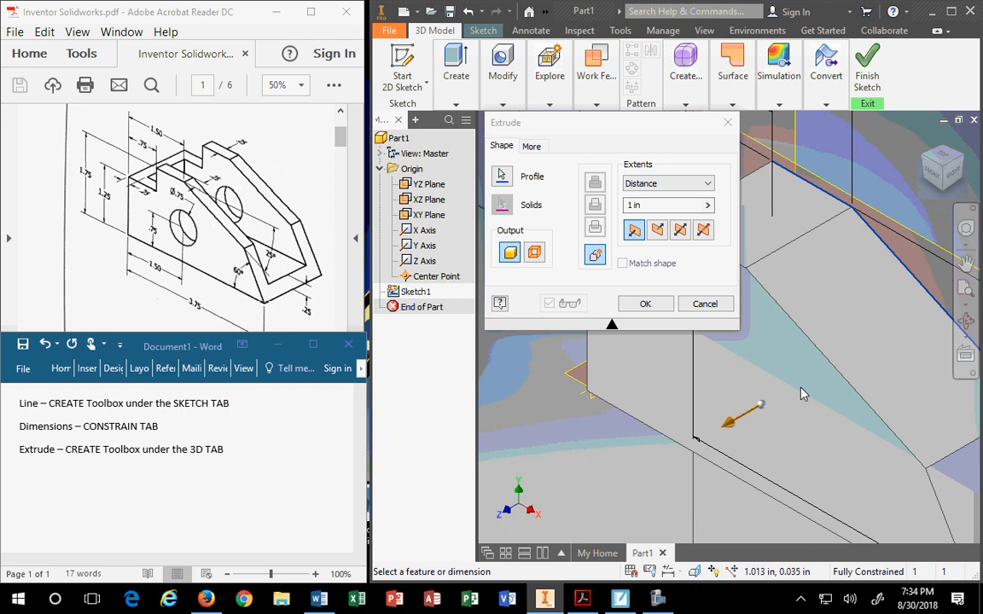
middle_drag(777, 344, 687, 409)
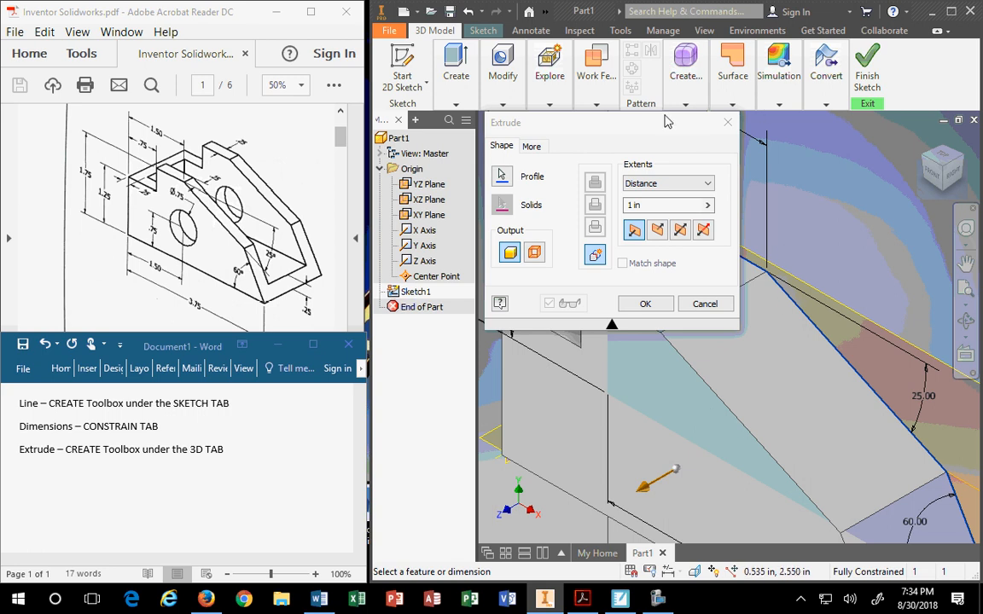
drag(666, 122, 600, 52)
Replace the guide block extrusion distance with 1.5.
scroll(722, 181, up, 5)
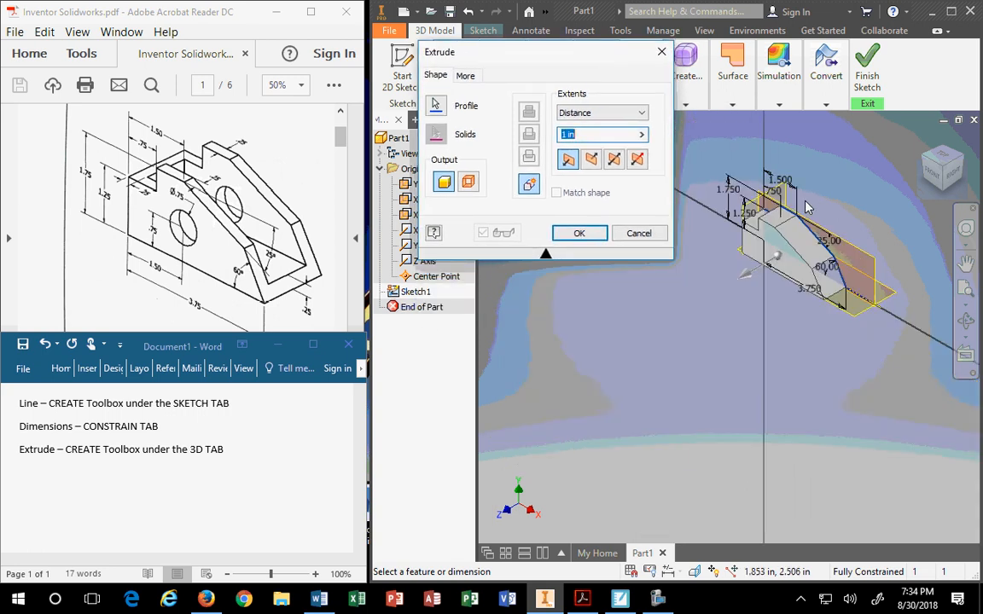
scroll(805, 207, down, 3)
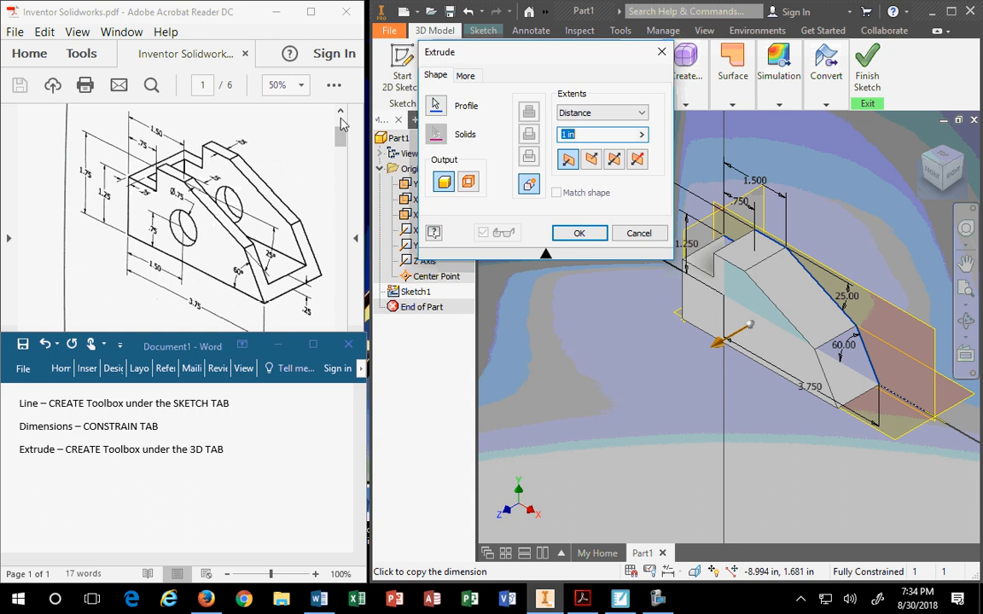
click(733, 105)
text(15)
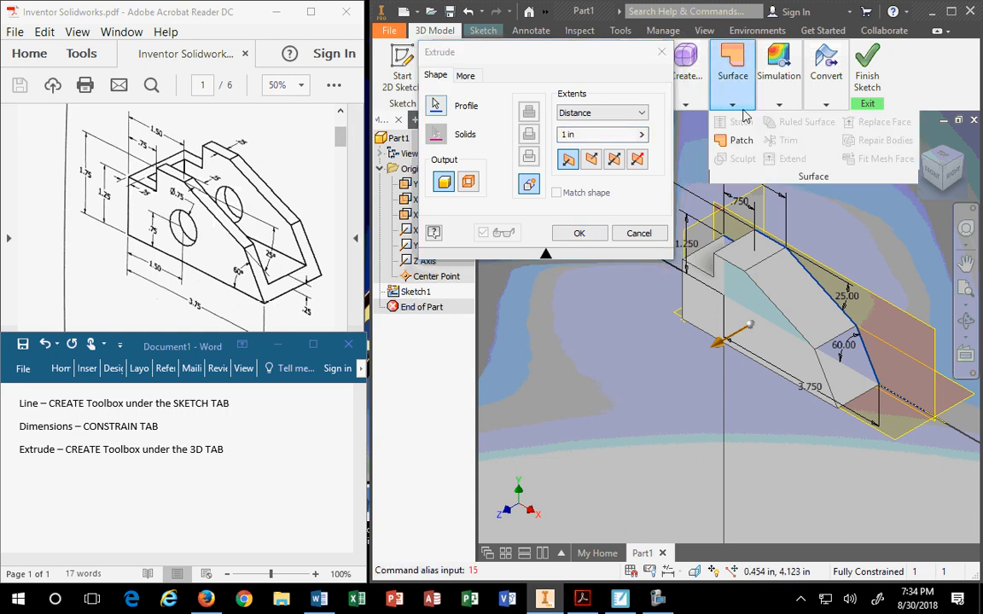
click(595, 134)
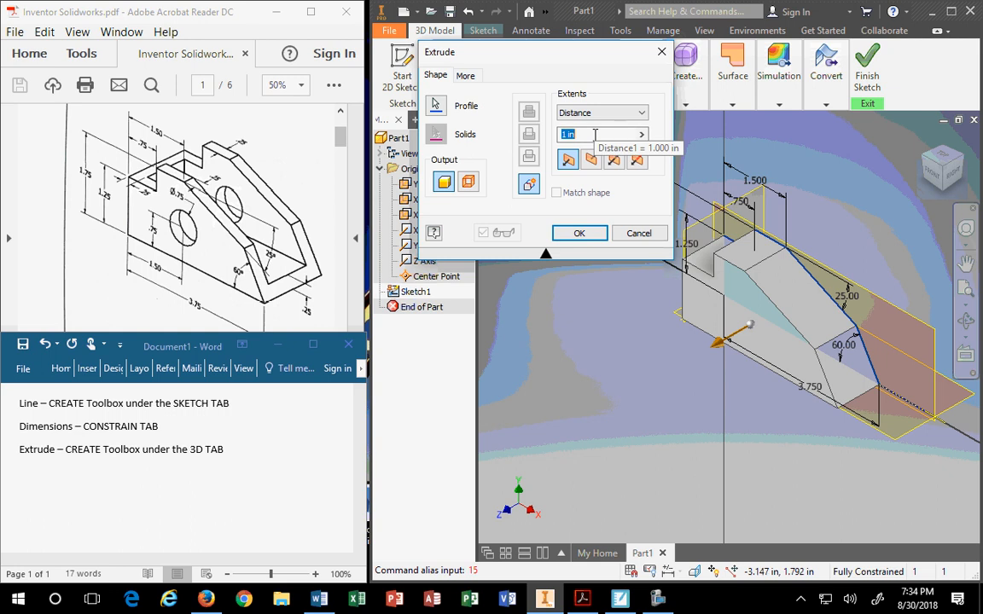
click(595, 134)
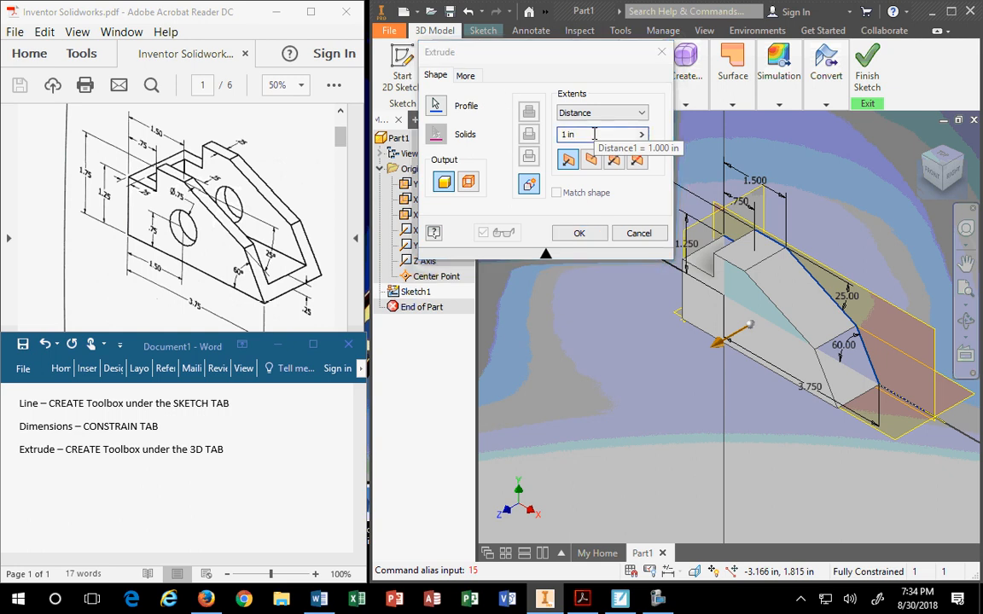
click(577, 133)
drag(580, 135, 536, 136)
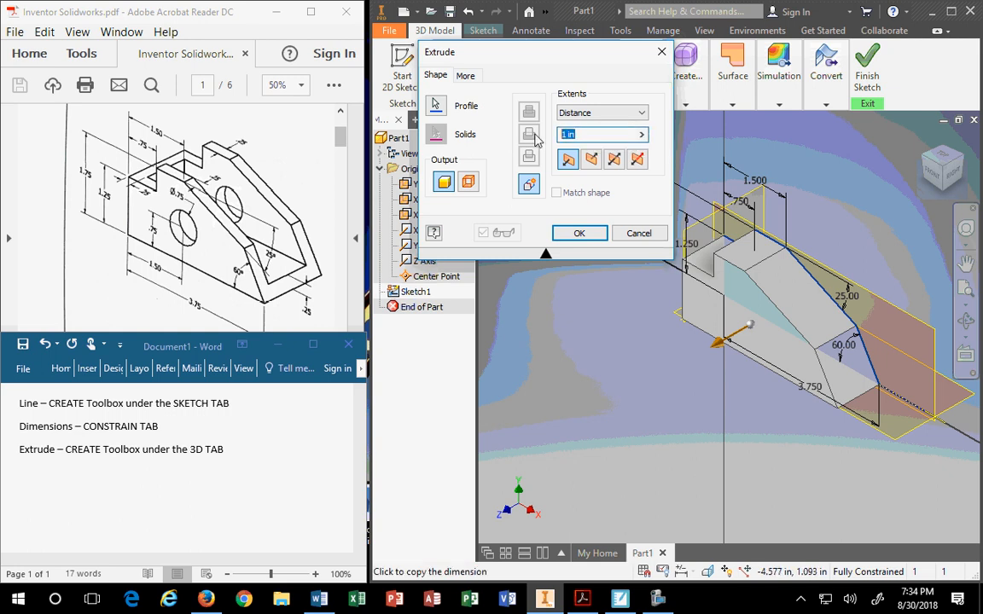
text(1.5)
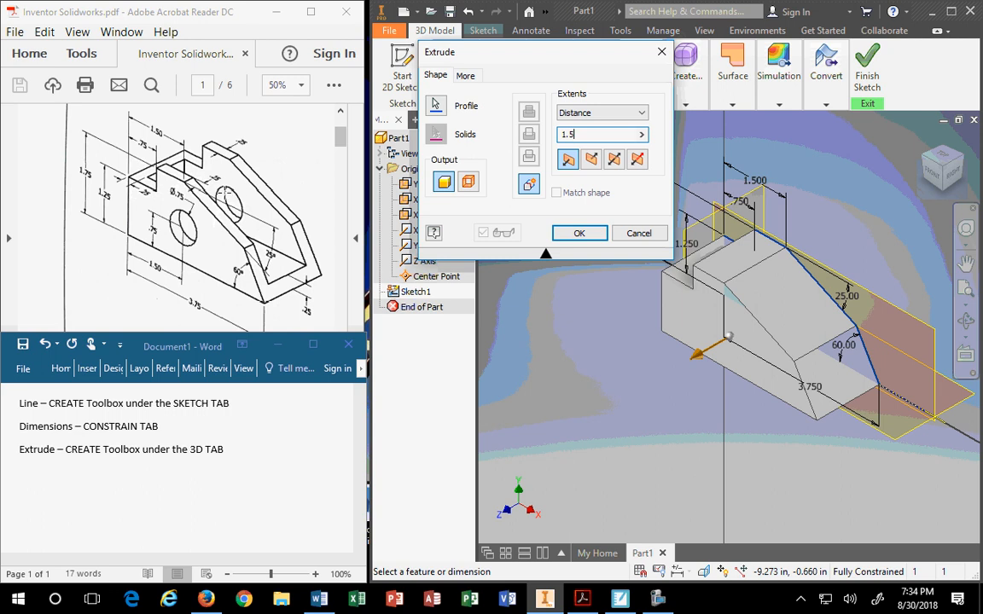
Try the To and Between extents, then return to Distance at 1.5.
click(587, 115)
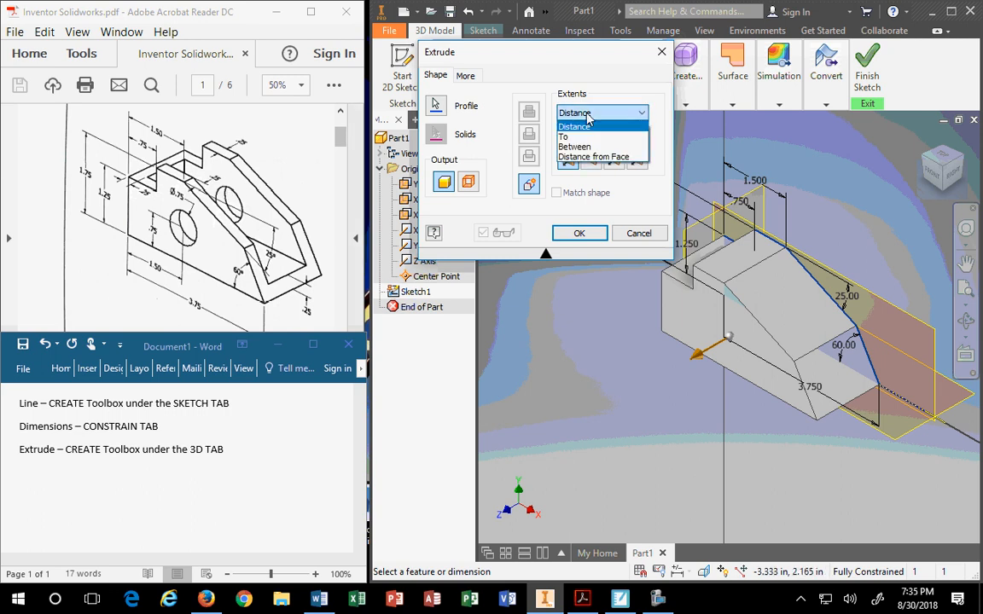
click(567, 136)
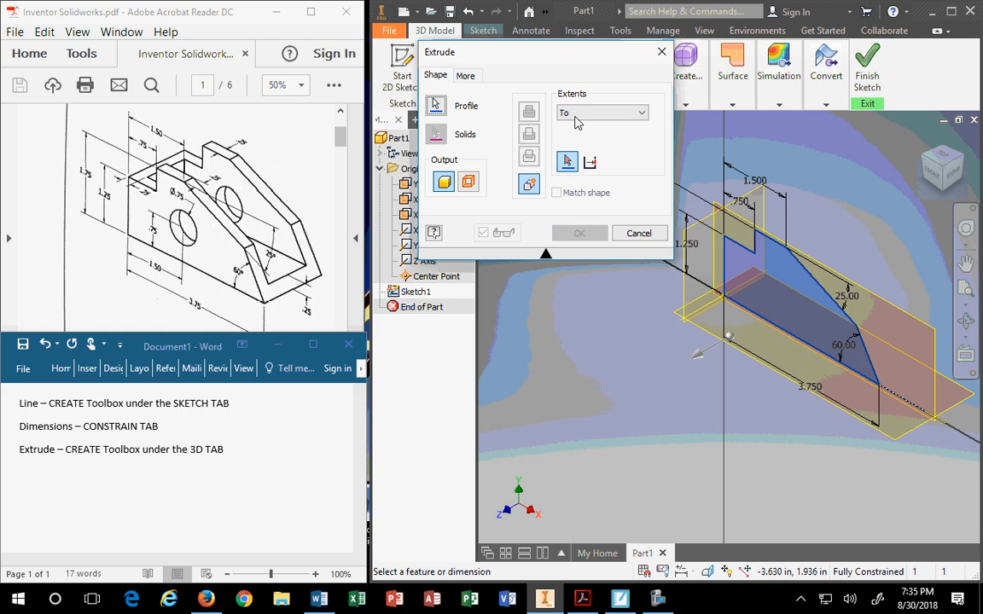
click(576, 123)
click(577, 147)
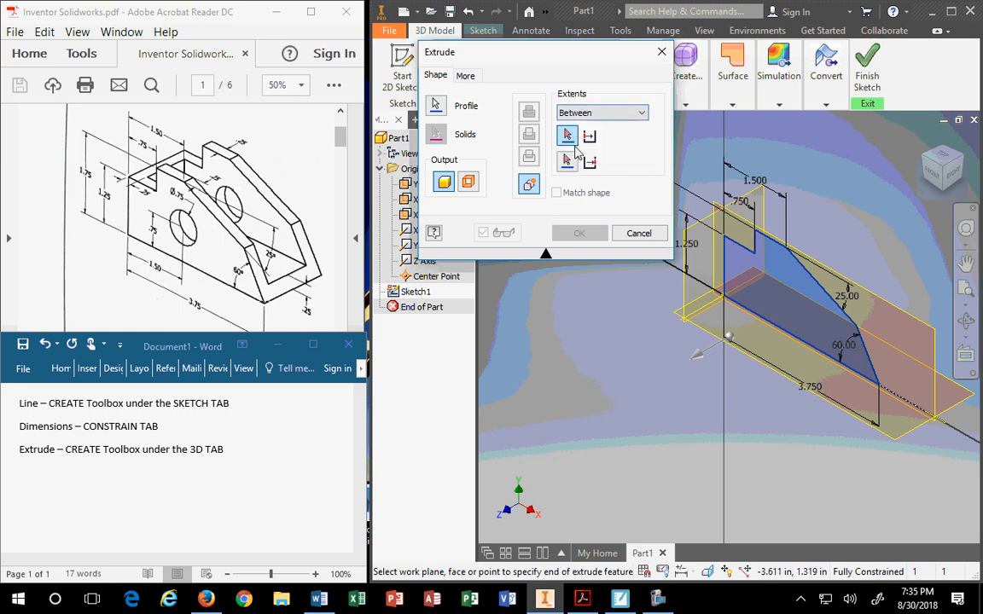
click(587, 113)
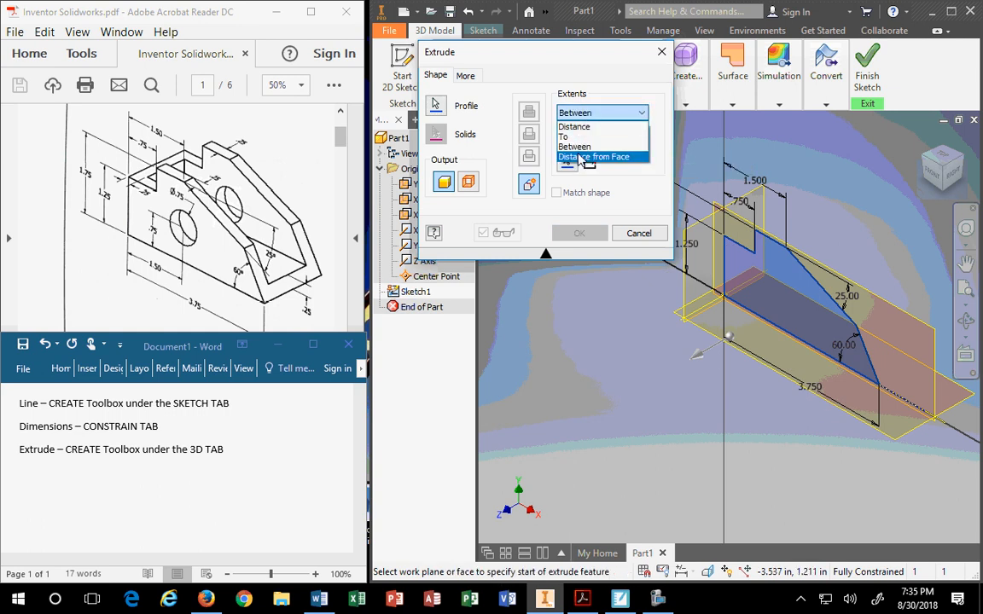
click(574, 126)
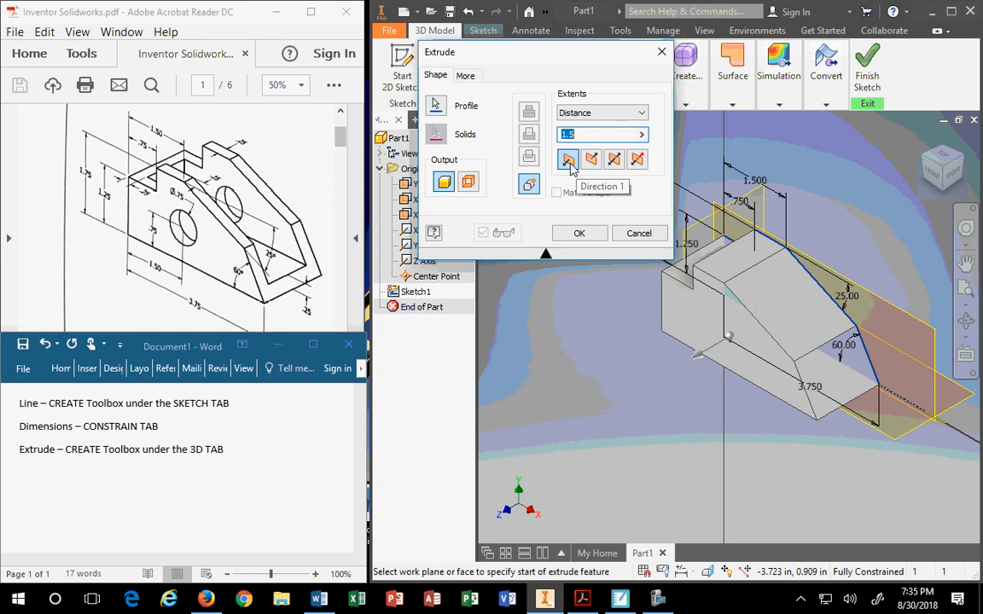
Compare flipped, Symmetric and Asymmetric directions, settling on Symmetric for the 1.5 extrusion.
click(593, 161)
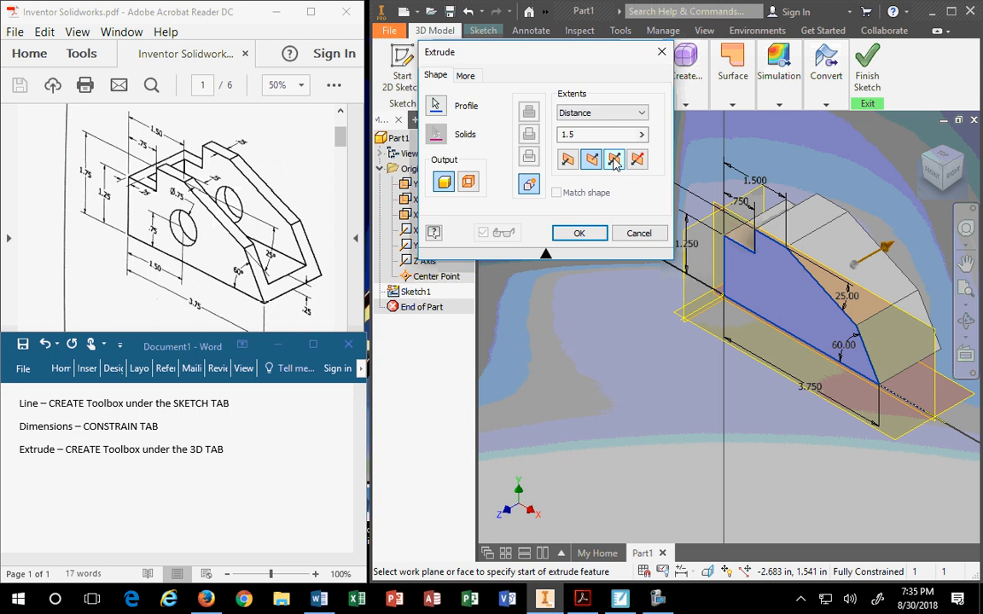
click(614, 159)
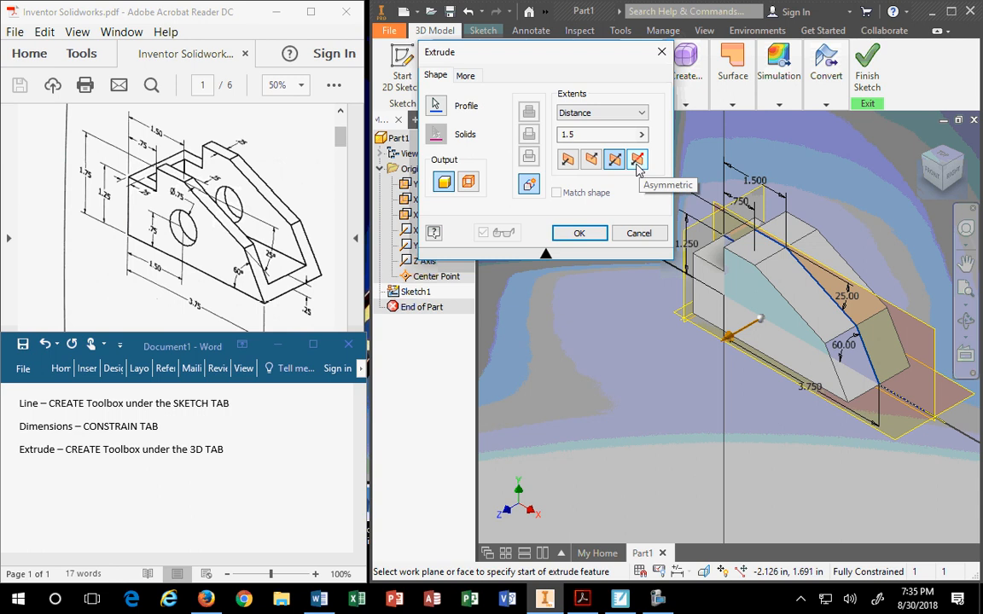
click(637, 161)
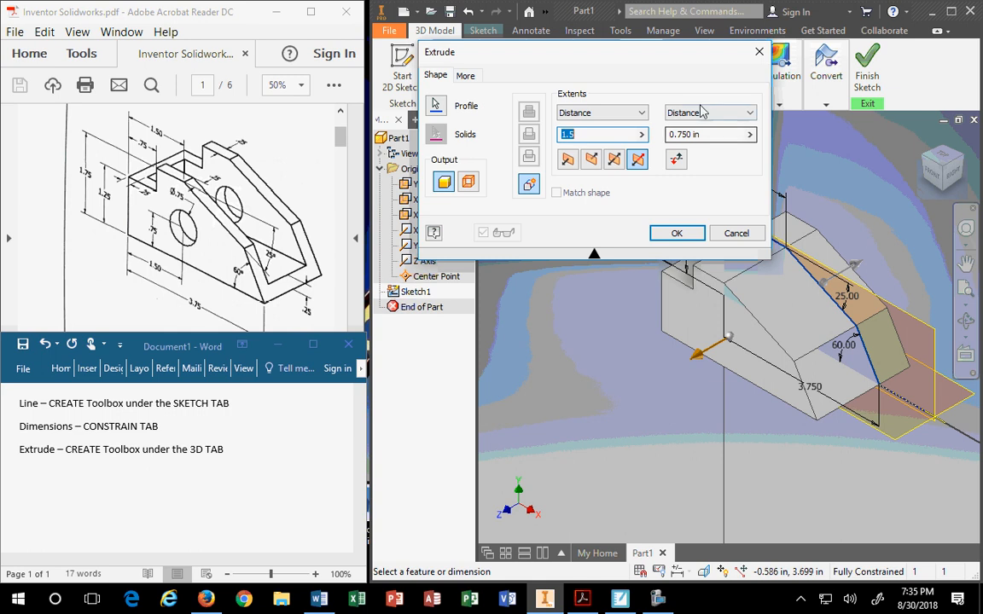
click(614, 160)
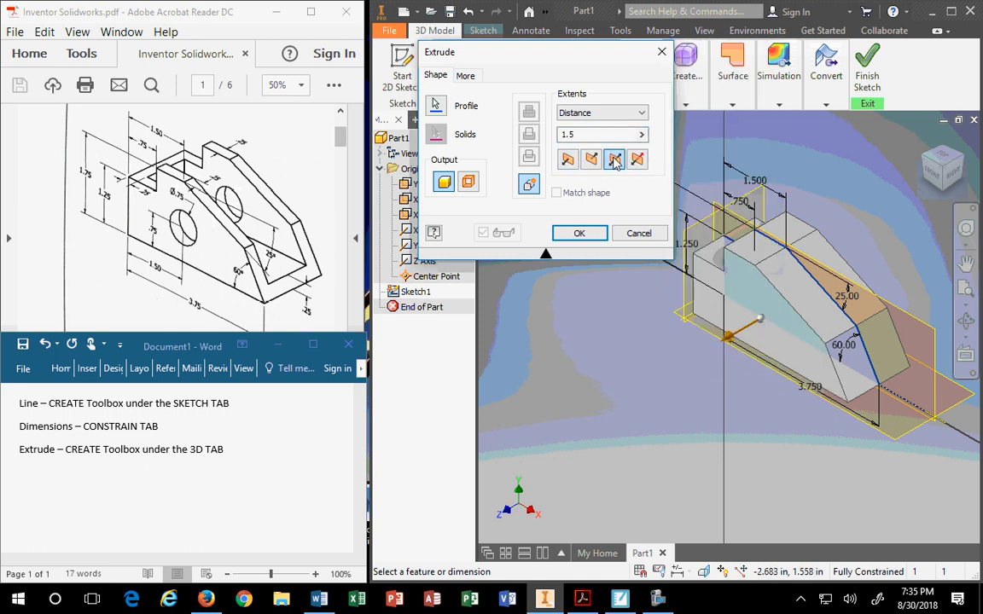
Apply the symmetric 1.5 extrusion to create the Extrusion1 solid.
click(580, 236)
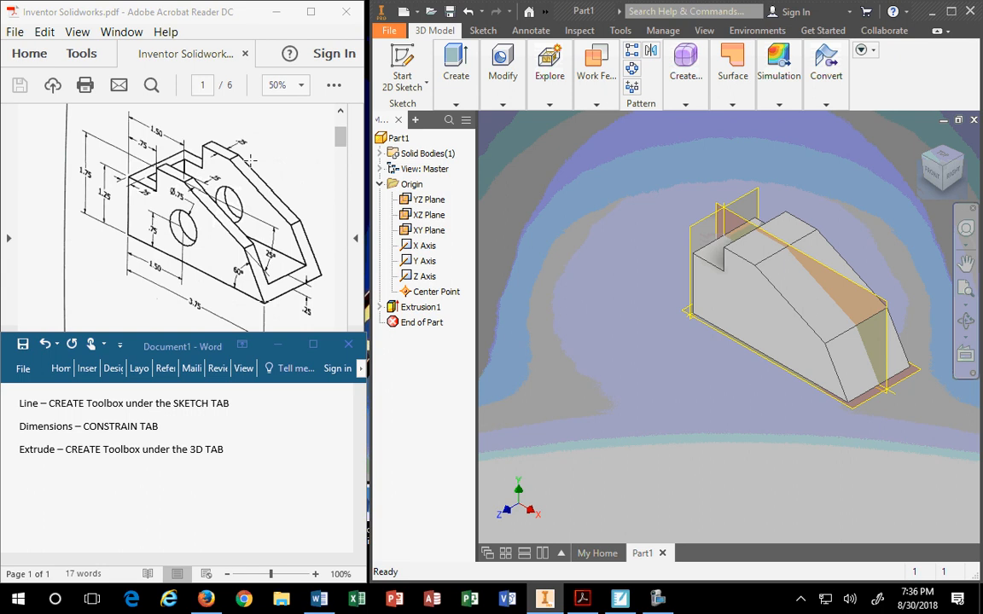
Start a new Word note line reading 'Shell -' below the Extrude entry.
click(245, 455)
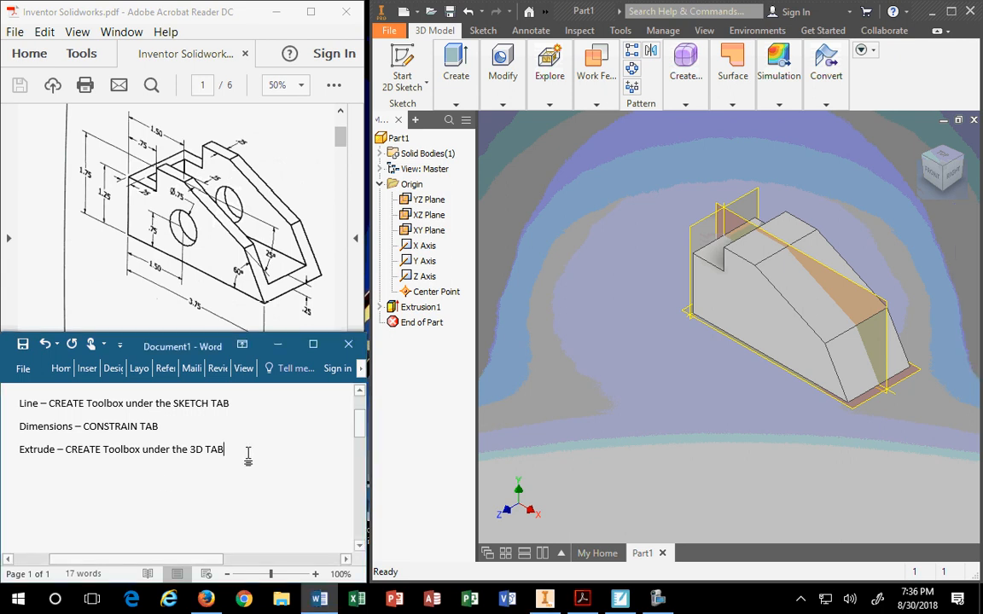
key(Return)
text(SHELL)
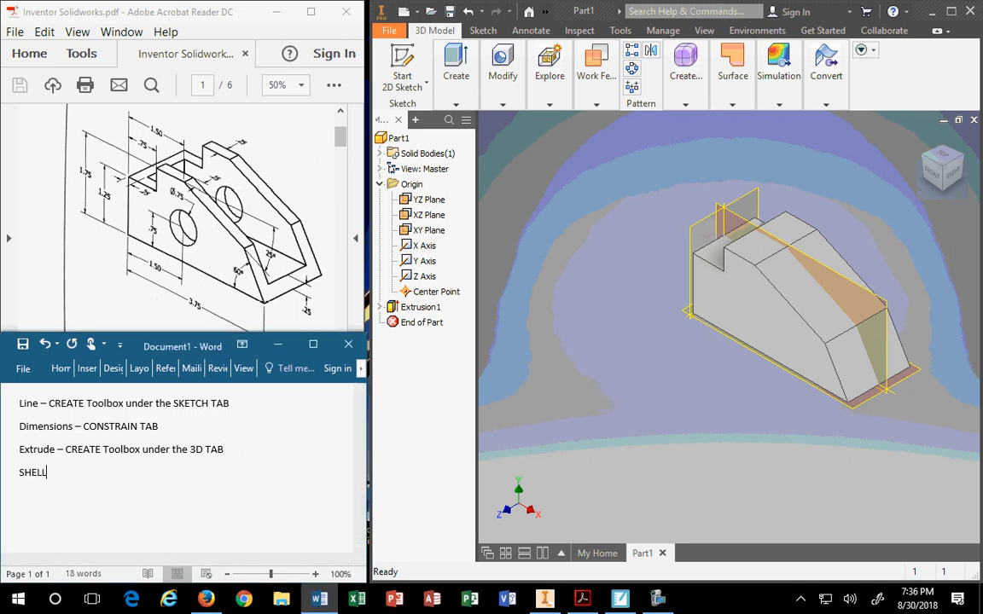
key(BackSpace)
key(BackSpace)
key(BackSpace)
key(BackSpace)
text(hell -)
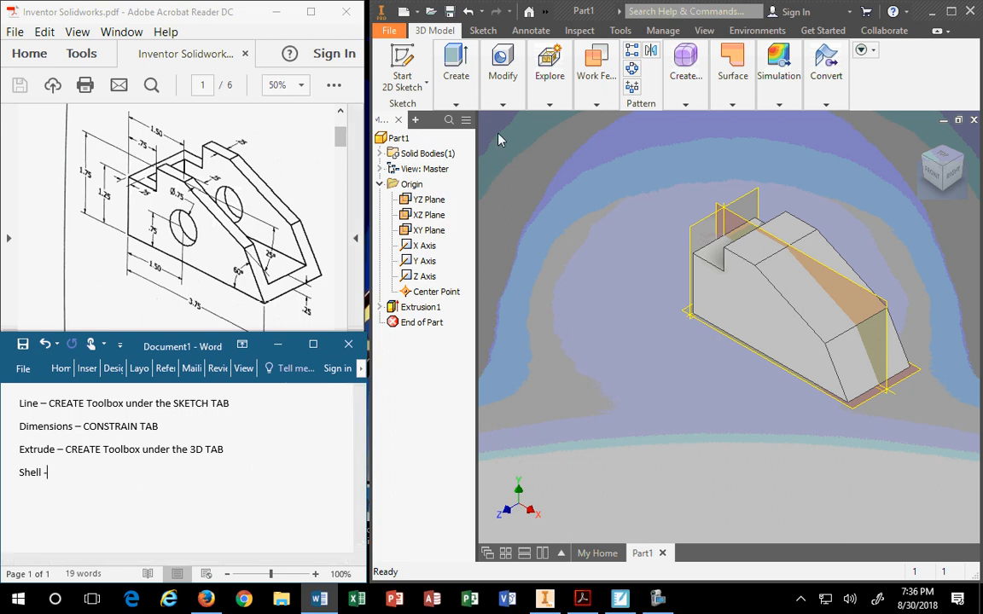
click(501, 105)
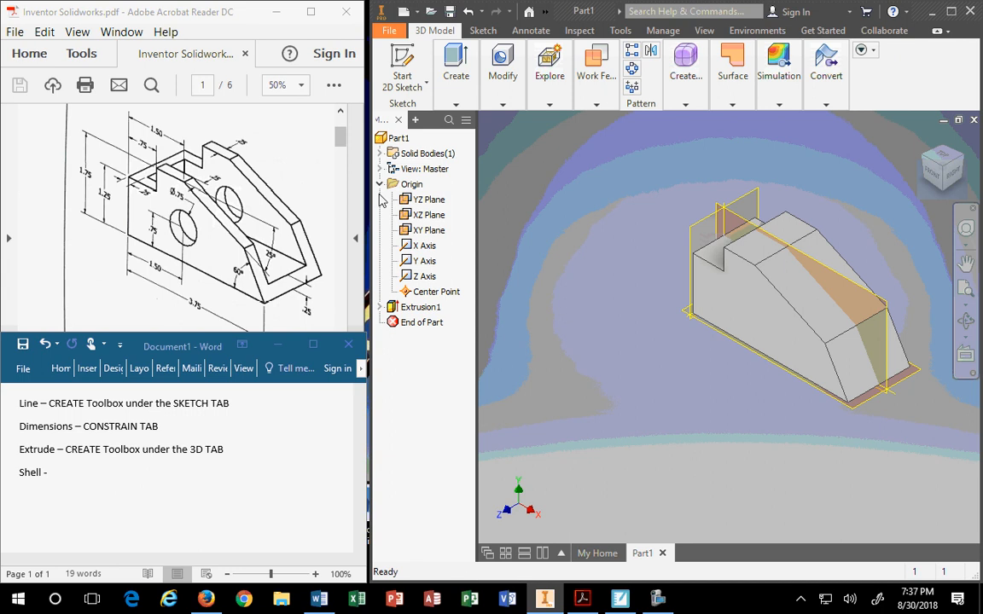
click(502, 106)
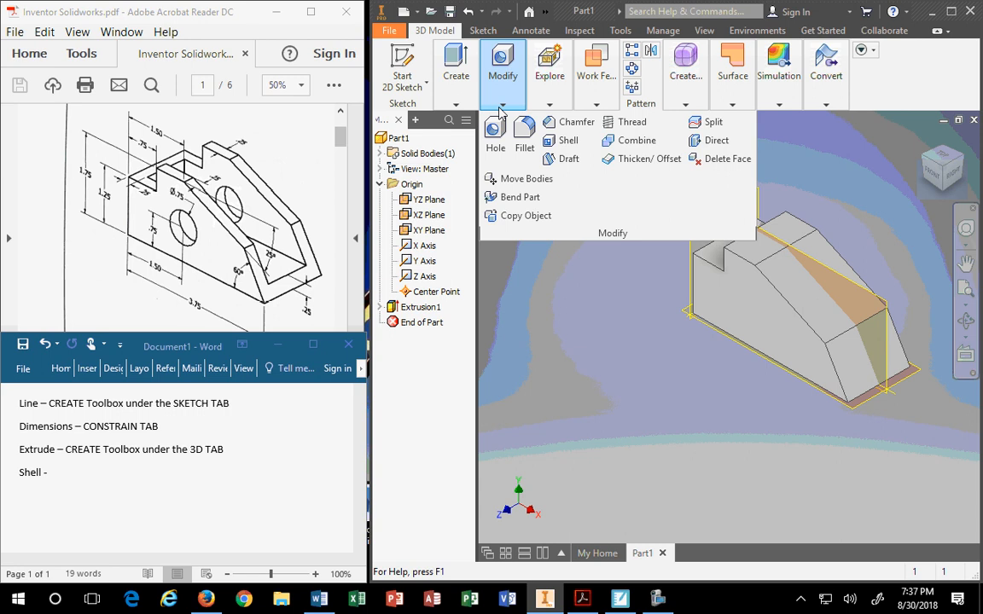
Complete the note as 'Shell – MODIFY Toolbox under the #D TAB' and begin a new line.
click(500, 108)
click(501, 108)
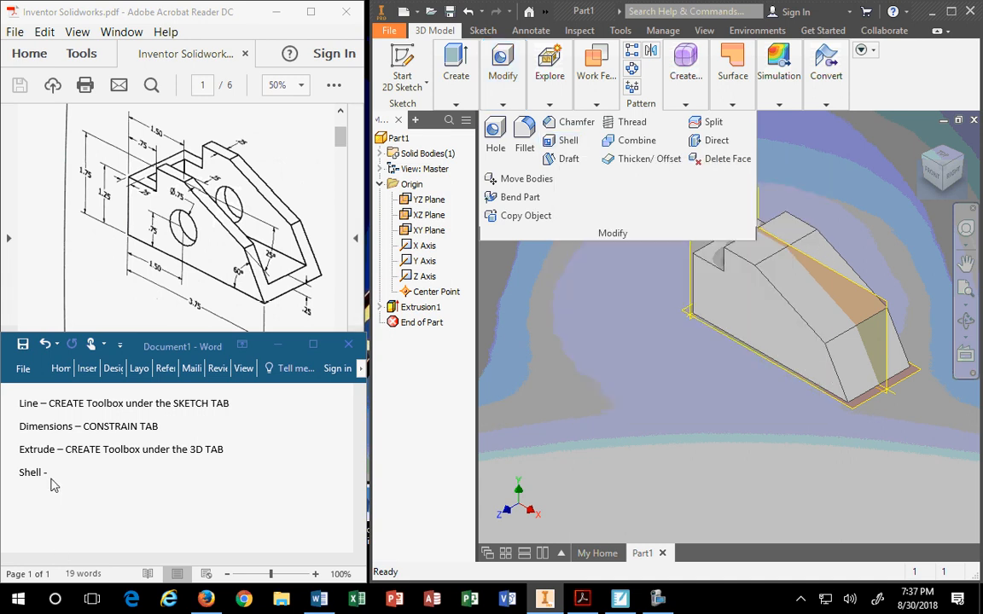
click(62, 476)
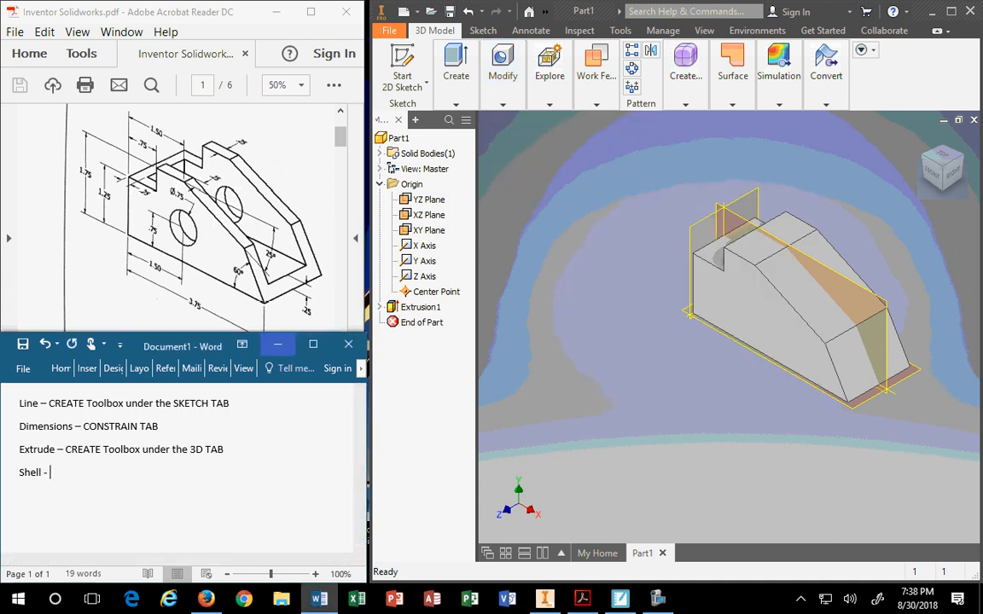
text(MOD)
text(OF)
key(BackSpace)
key(BackSpace)
text(IFY Too)
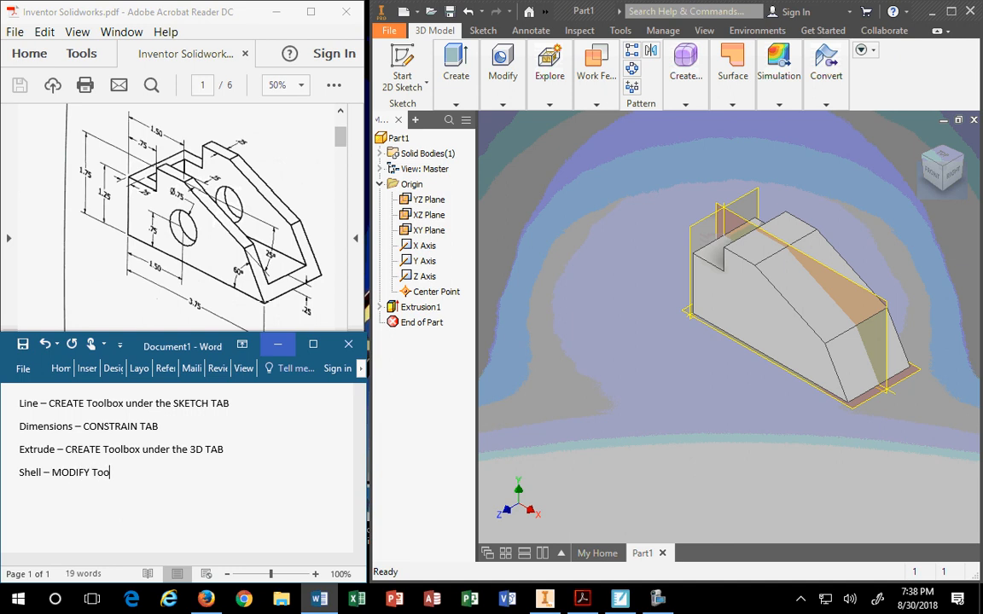
text(lbox under the #D T)
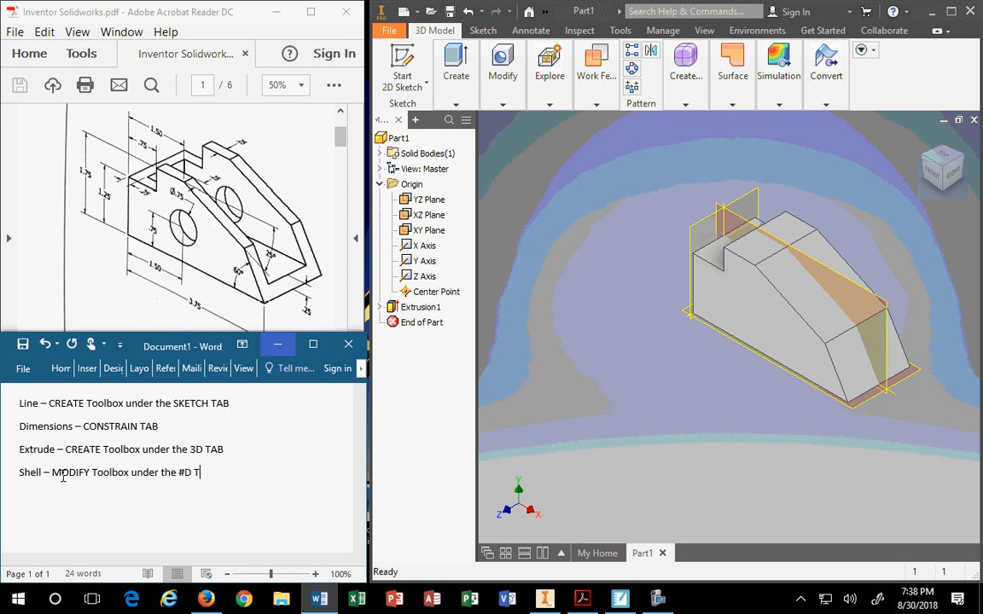
text(AB)
key(Return)
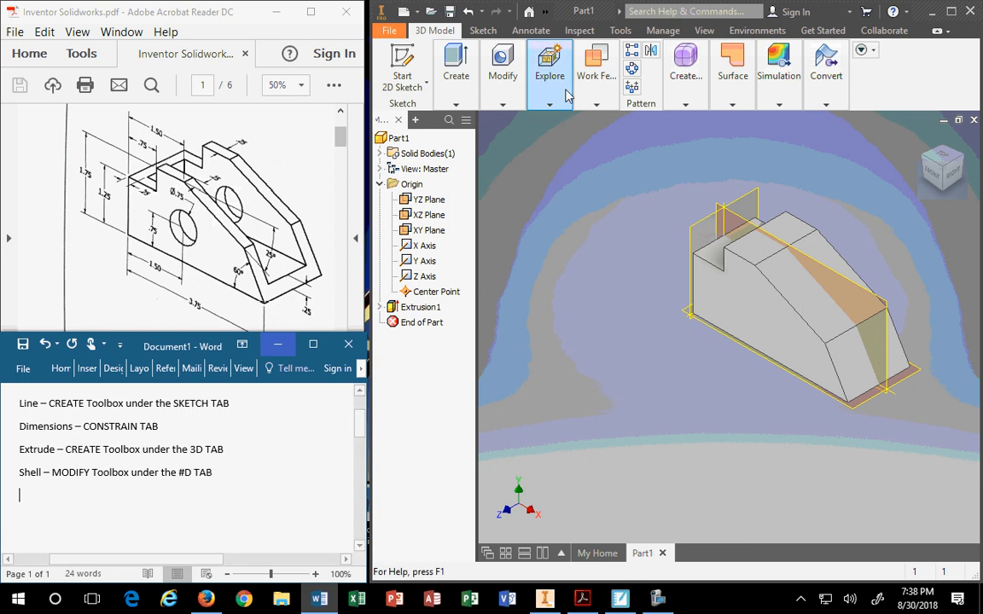
click(502, 100)
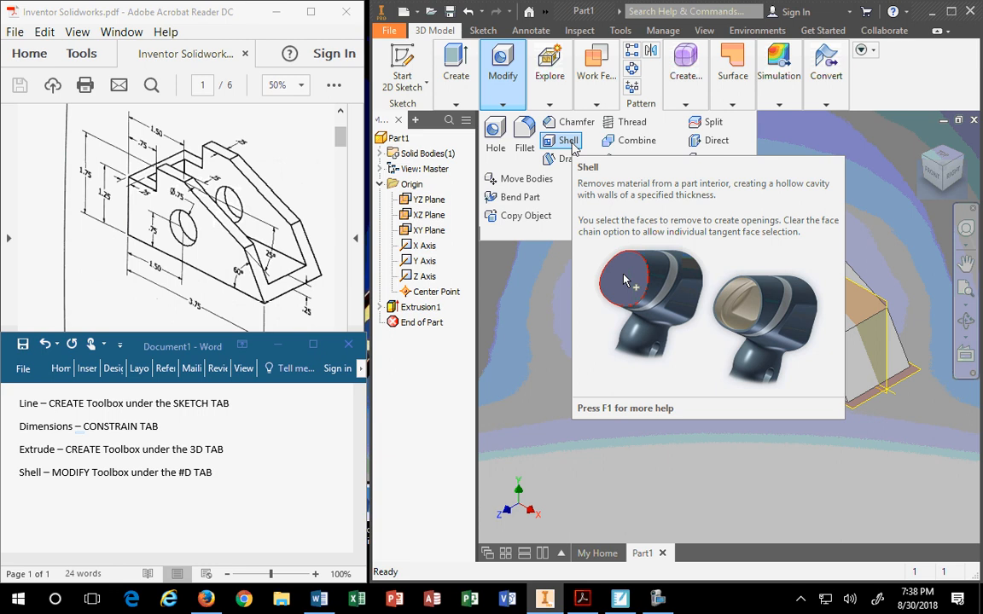
Read the 'To Create a Draft or Shell' help page for Shell, then close it.
key(F1)
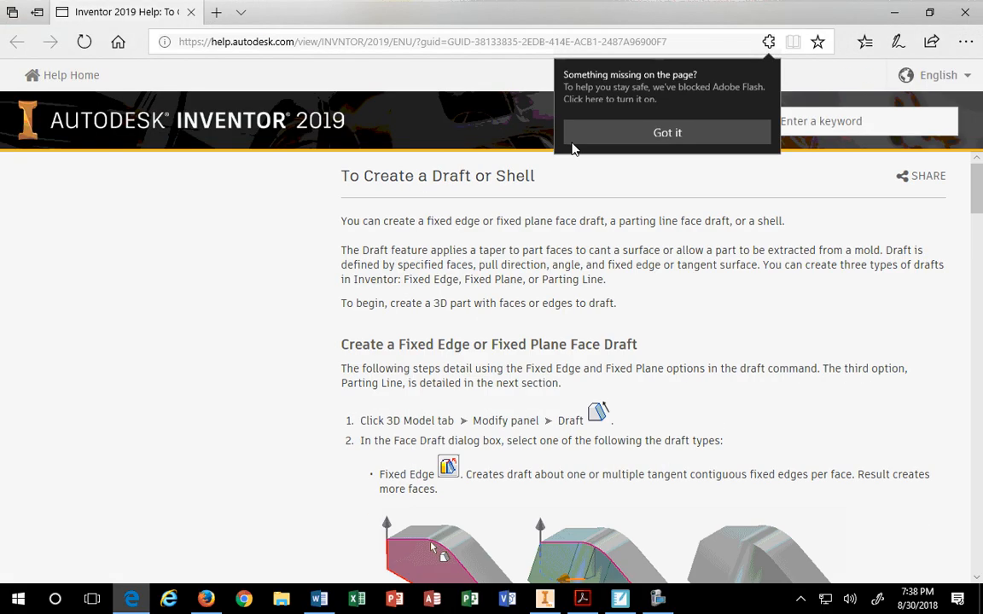
scroll(649, 358, down, 4)
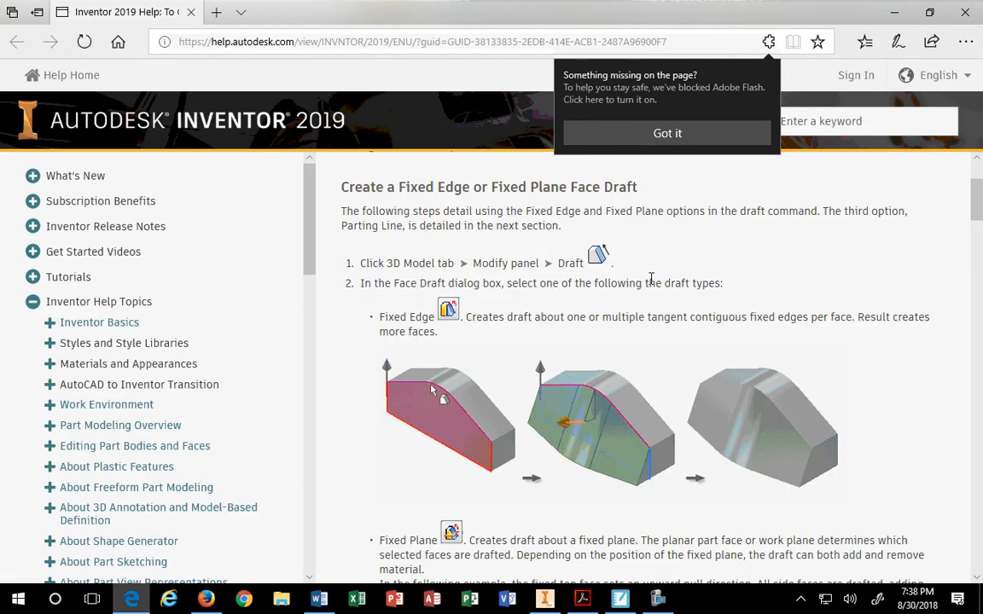
click(972, 11)
click(501, 75)
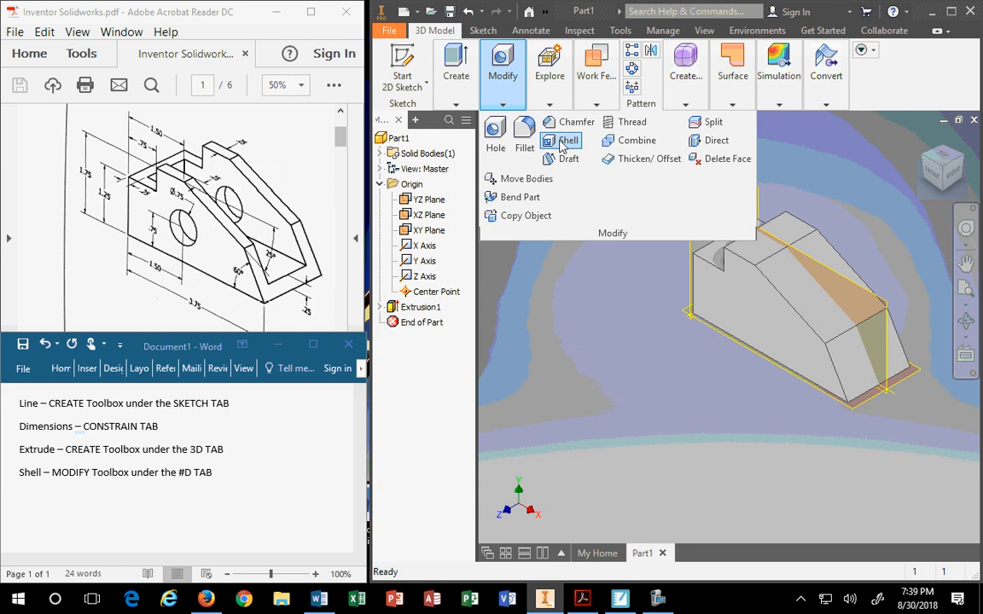
Begin a Shell on the guide block with a wall thickness of .25.
click(562, 142)
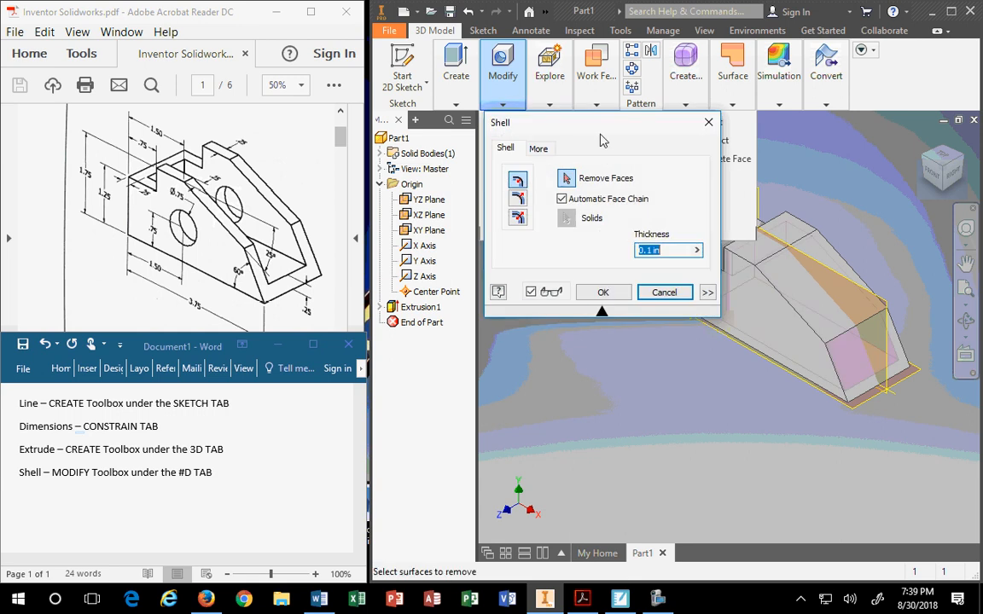
drag(565, 122, 499, 94)
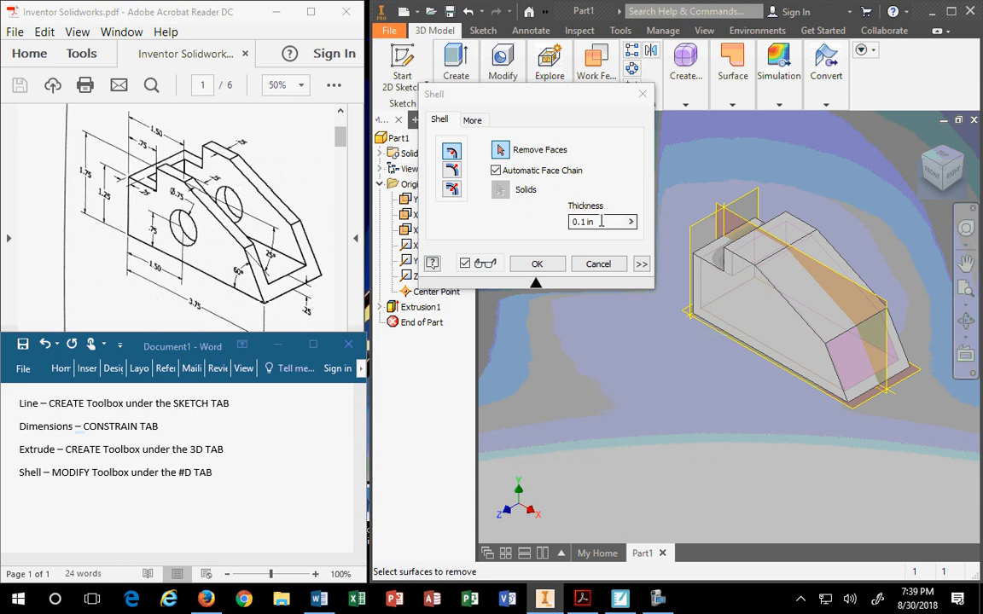
click(544, 215)
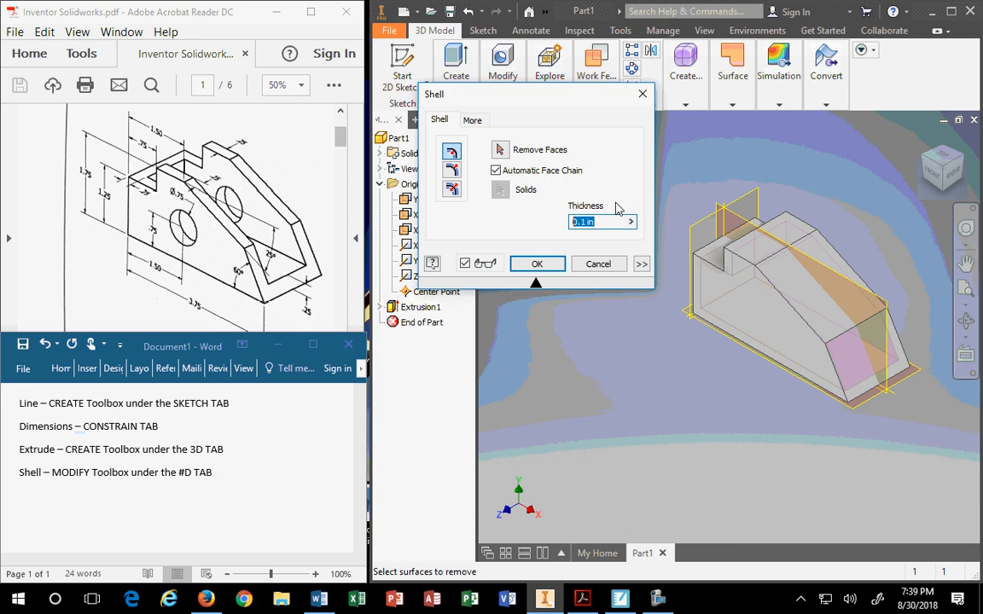
text(.25)
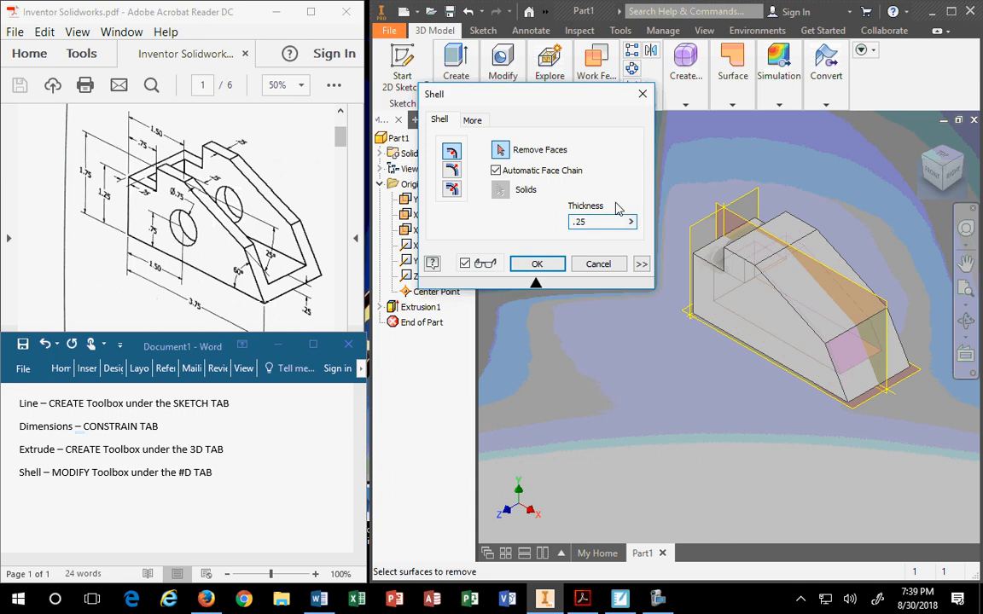
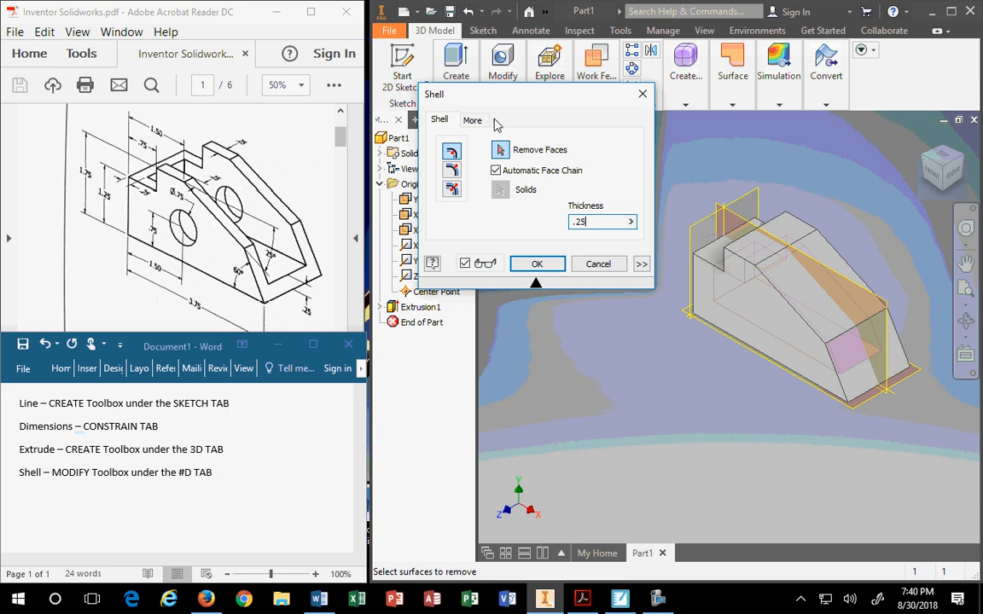
Mark the block's top, sloped and right end faces as open faces, checking them with the ViewCube.
click(758, 249)
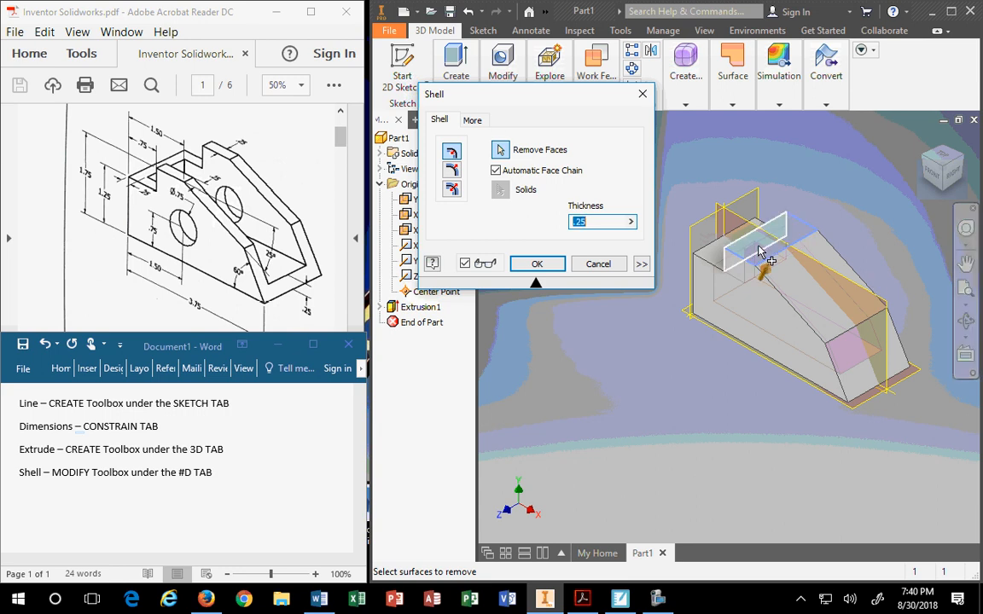
click(819, 295)
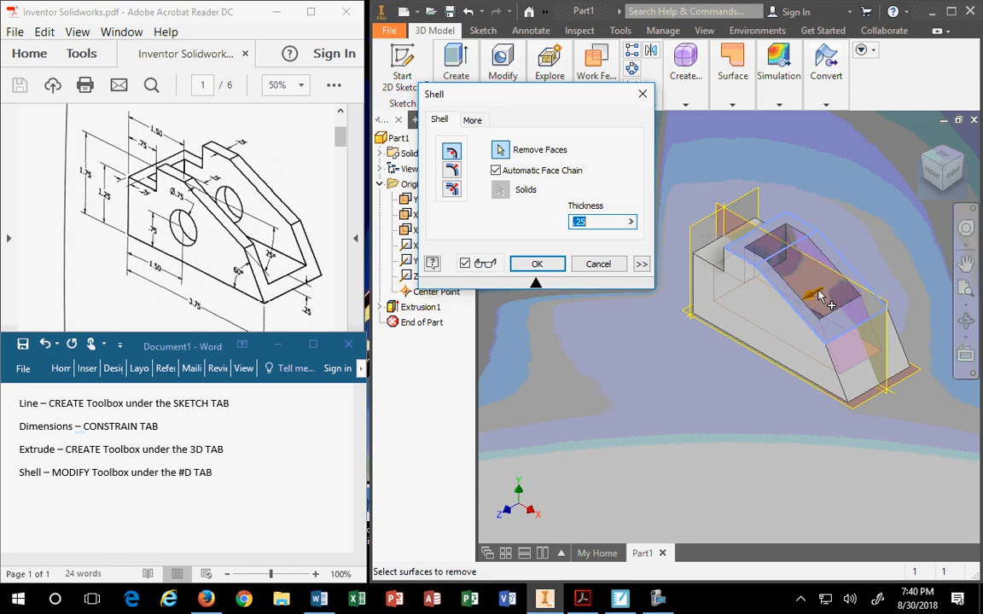
click(854, 352)
middle_drag(774, 461, 800, 502)
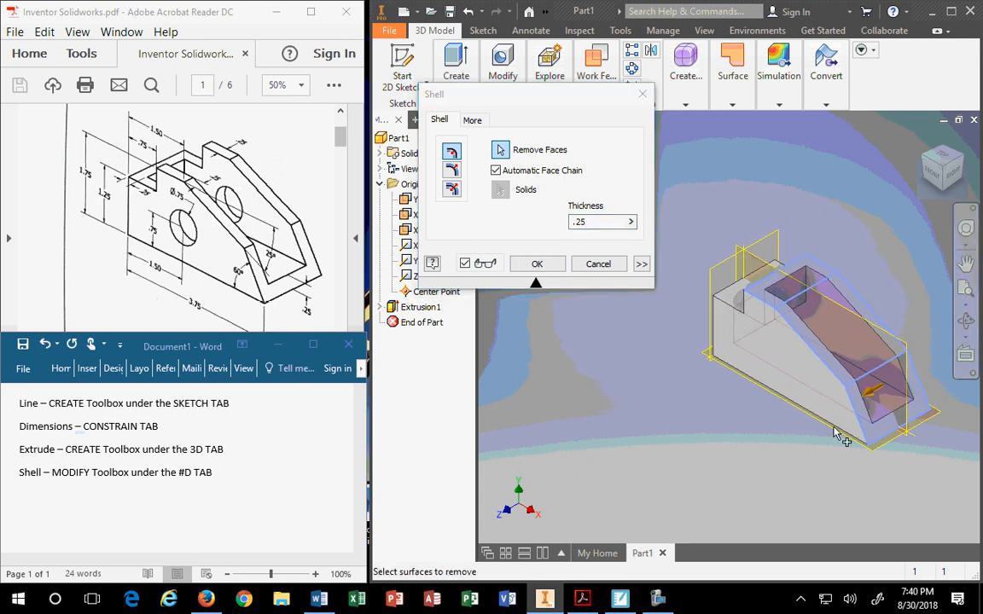
click(922, 167)
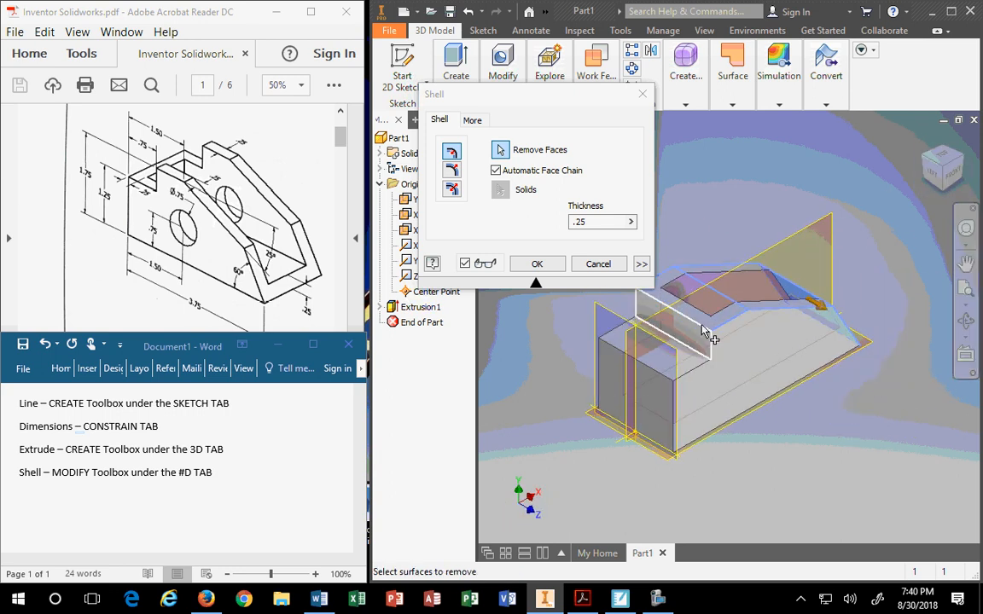
click(679, 335)
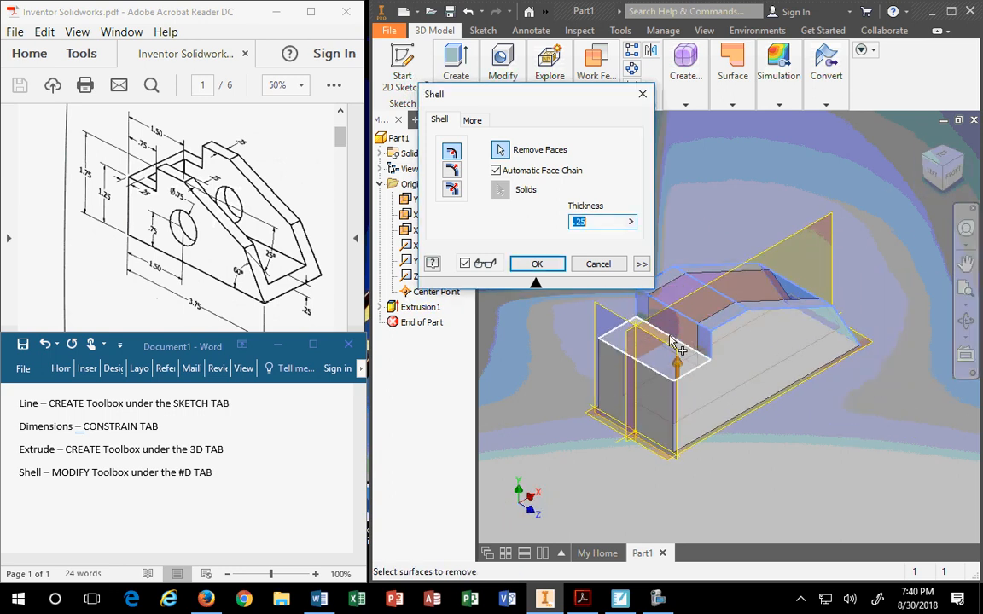
click(962, 166)
click(960, 165)
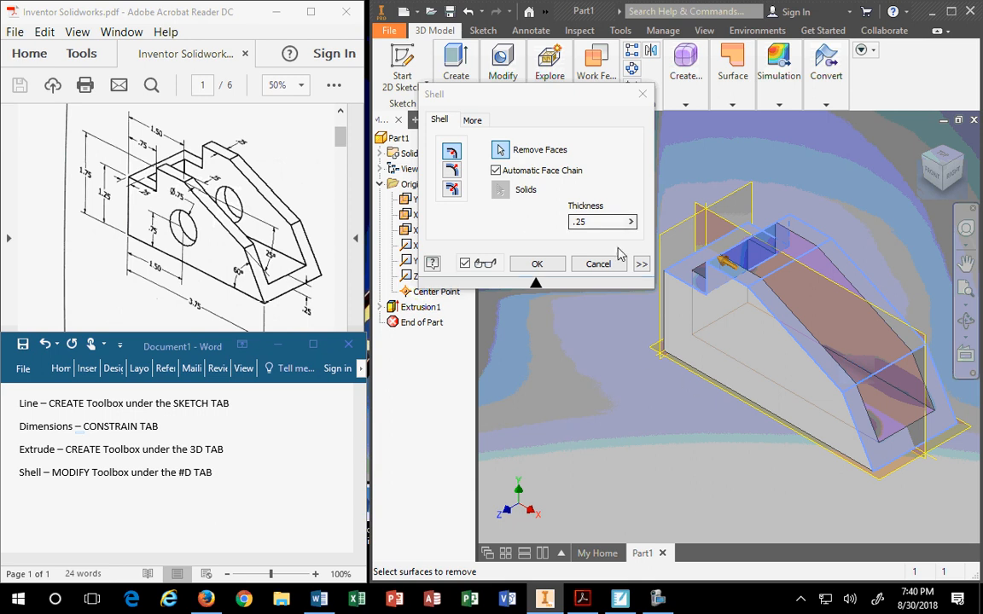
Raise the shell thickness to .75 and apply it, which gives a 'Could not create a new shell' error.
drag(592, 221, 563, 226)
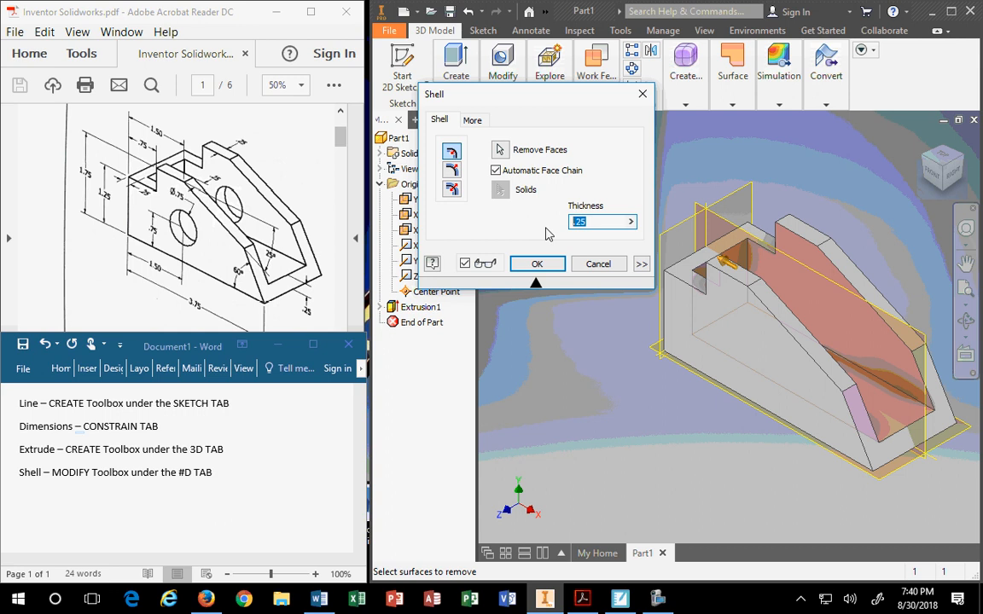
text(.5)
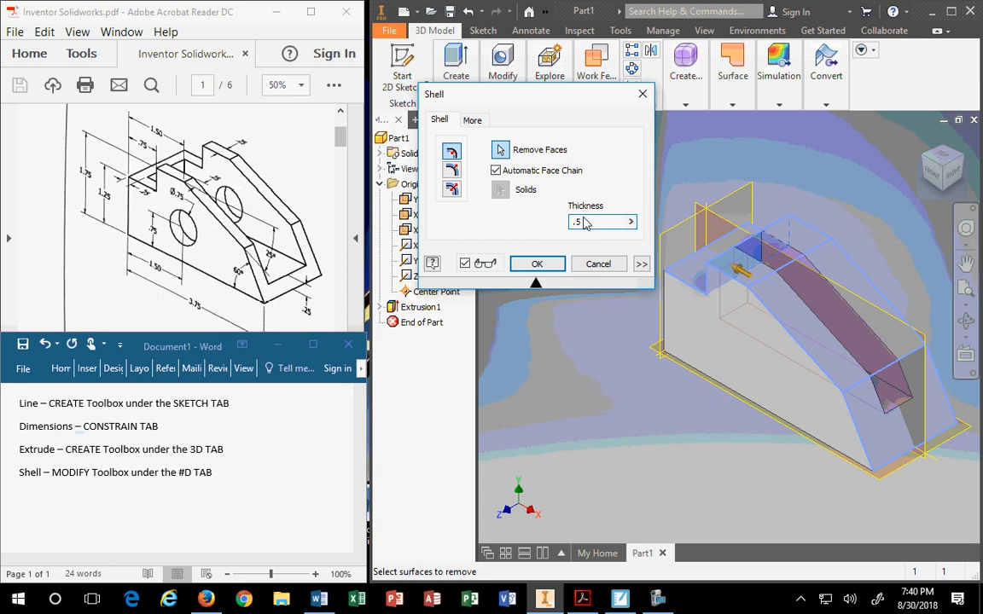
key(BackSpace)
text(75)
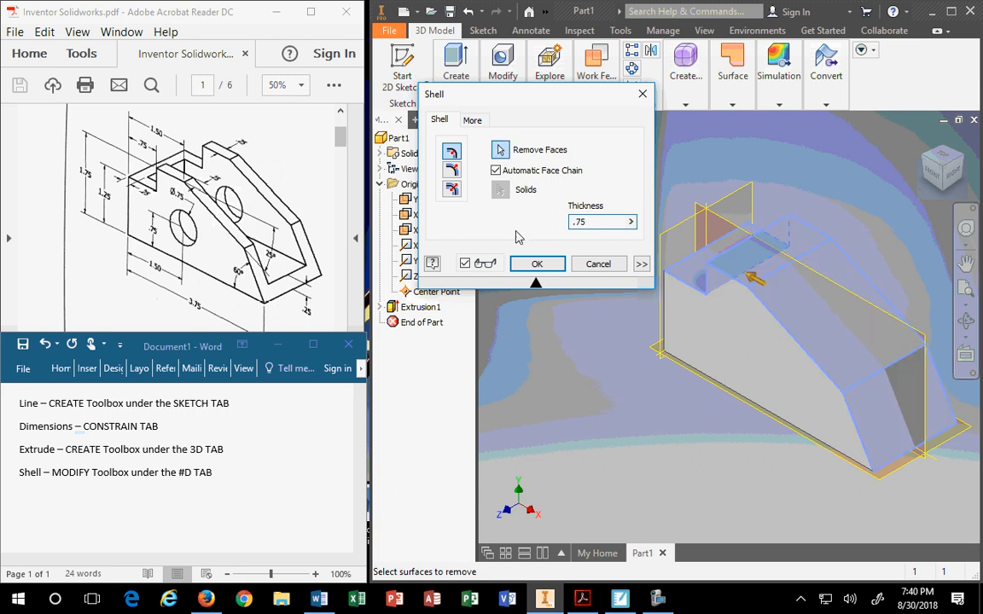
click(924, 157)
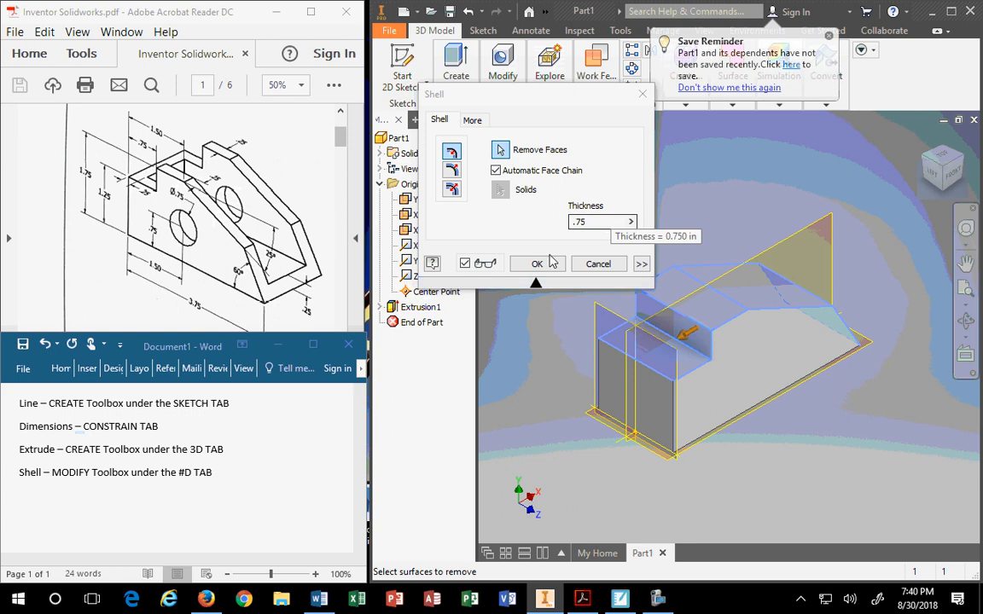
click(546, 265)
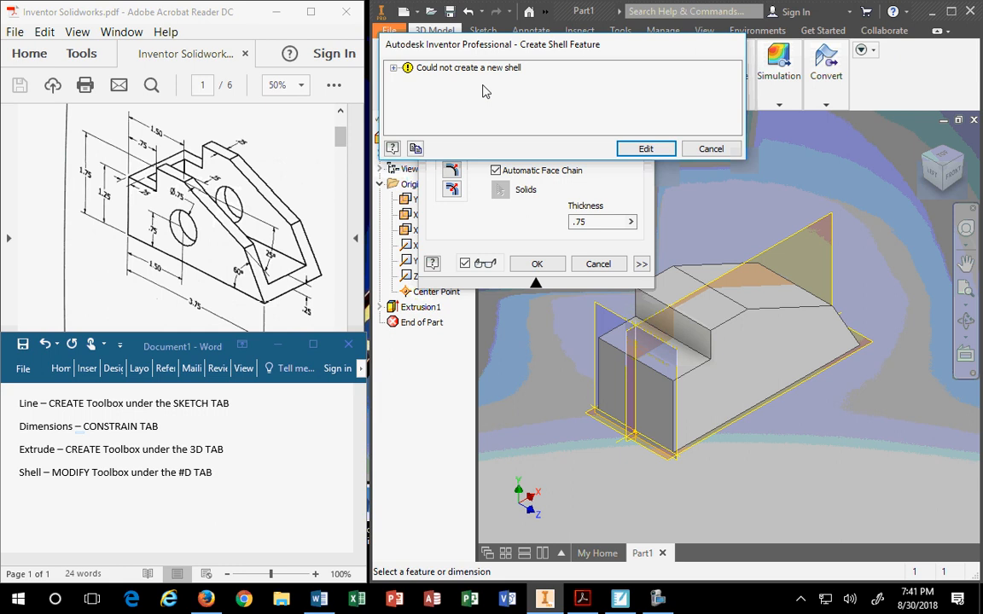
Go back to editing the shell, try .675, then settle on a .25 wall thickness.
click(646, 149)
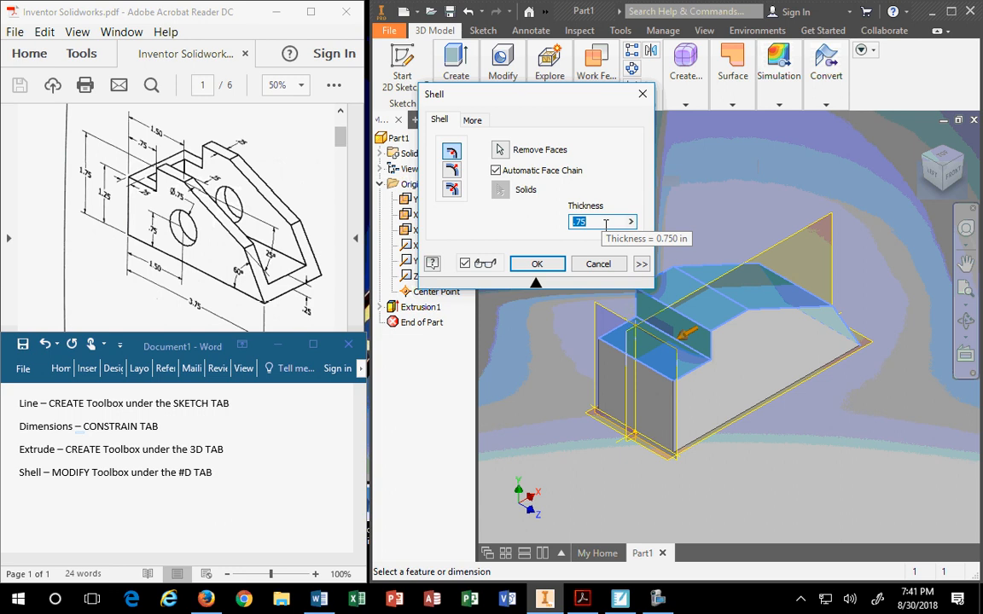
text(.)
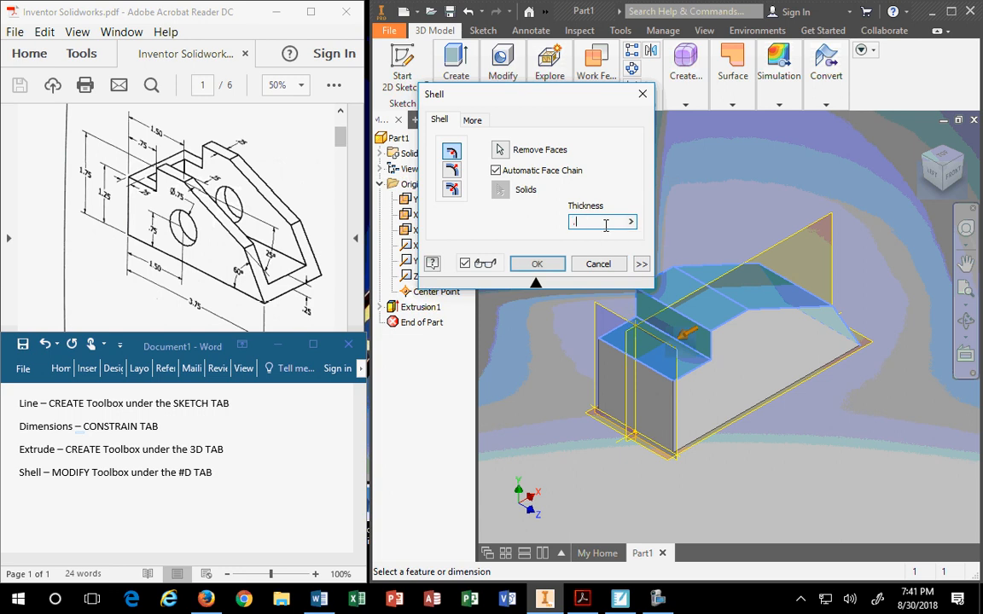
text(675)
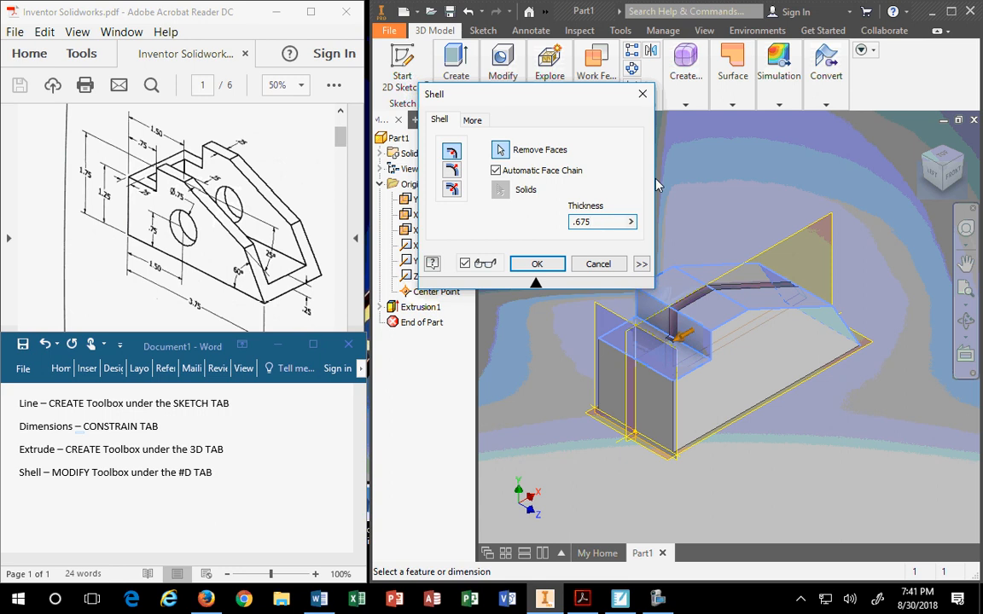
middle_drag(759, 387, 753, 430)
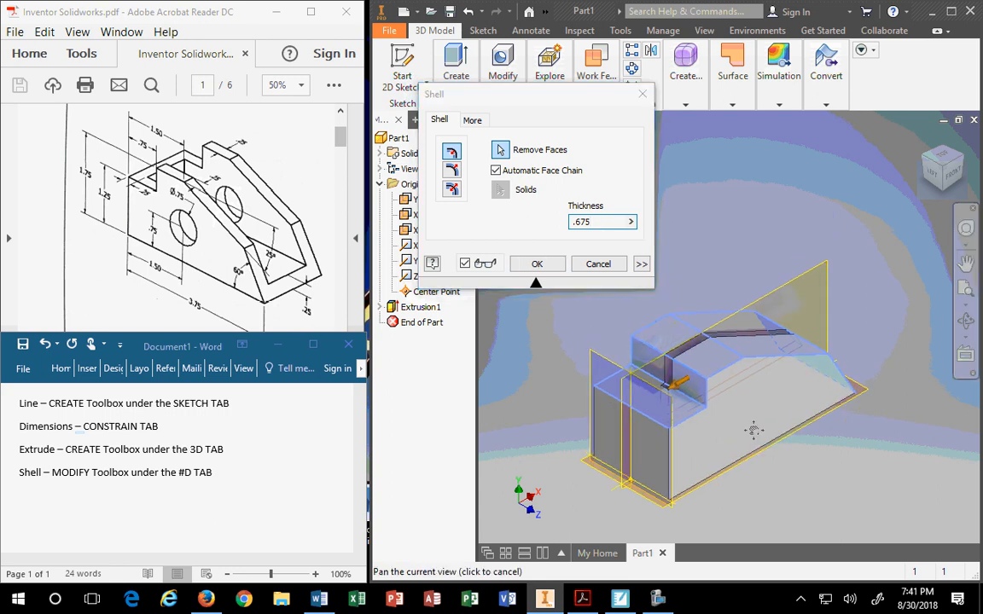
click(963, 161)
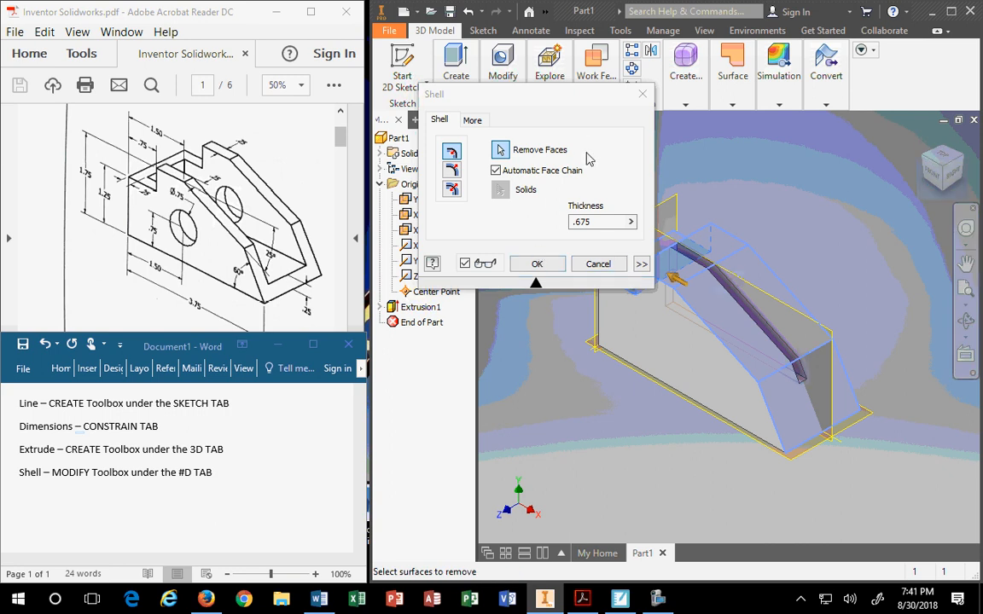
click(589, 220)
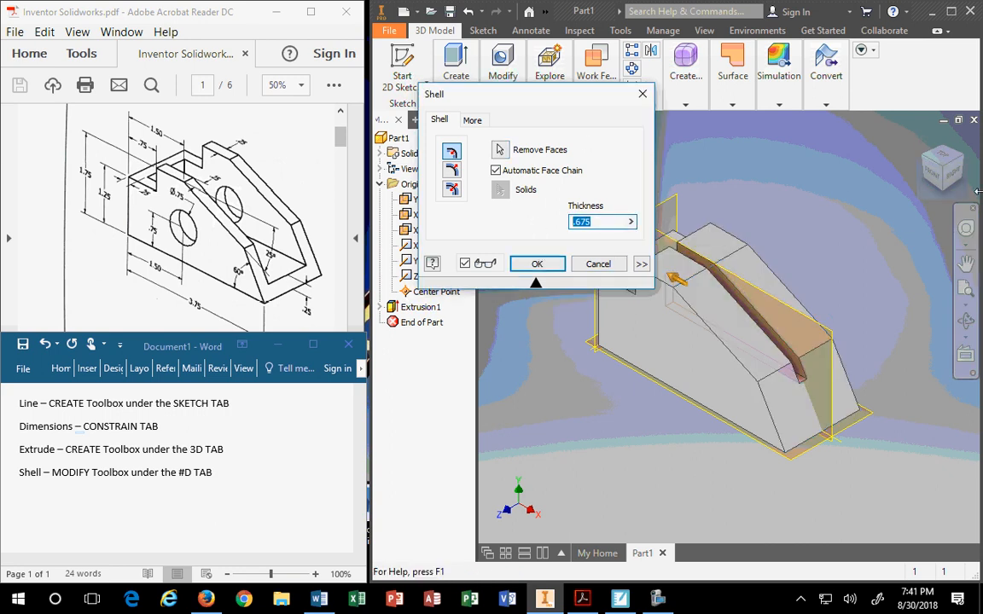
text(.25)
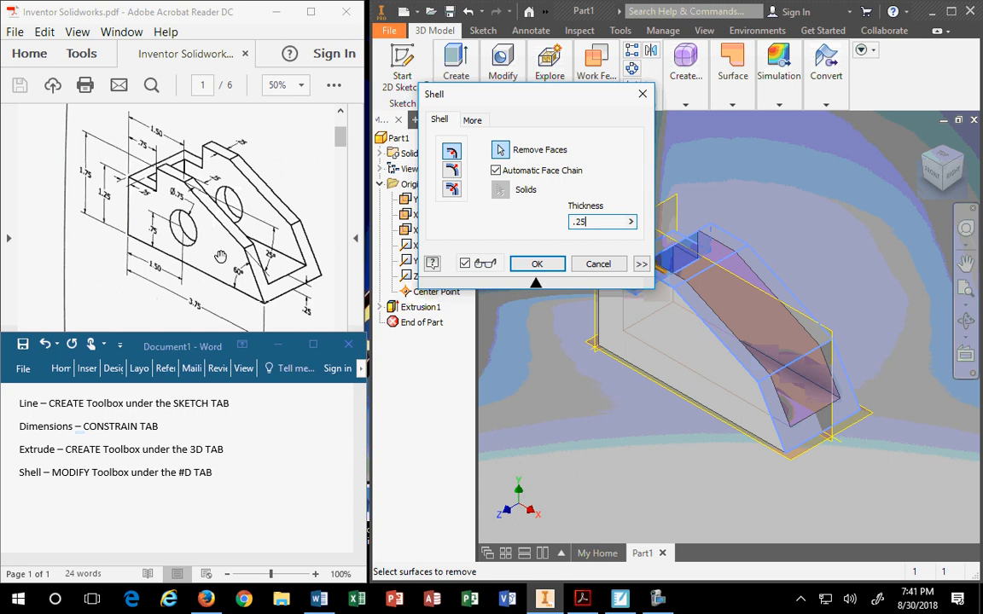
Compare Outside, Inside and Both shell directions against the reference drawing, leaving Inside selected.
click(97, 287)
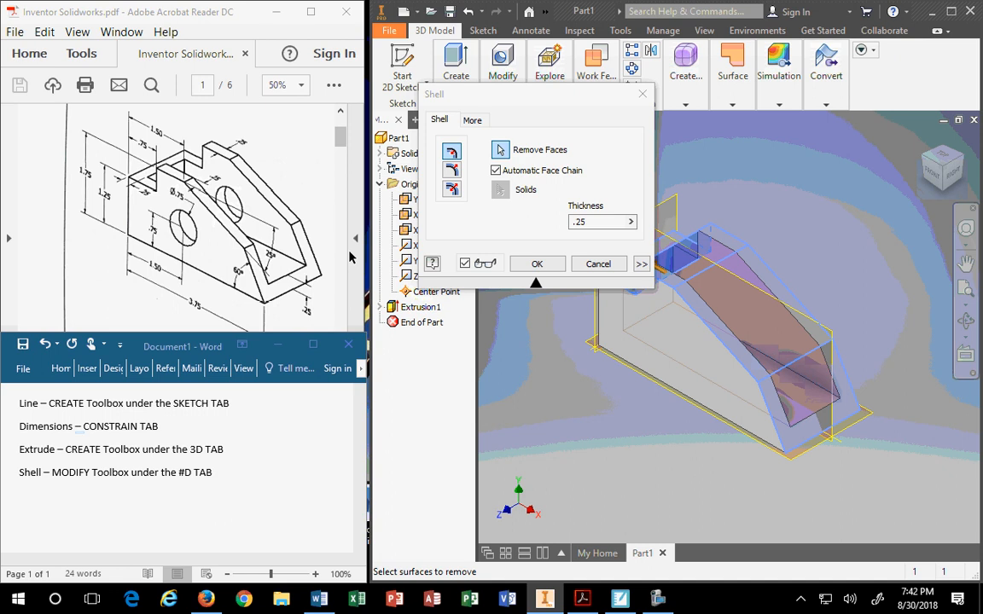
click(452, 170)
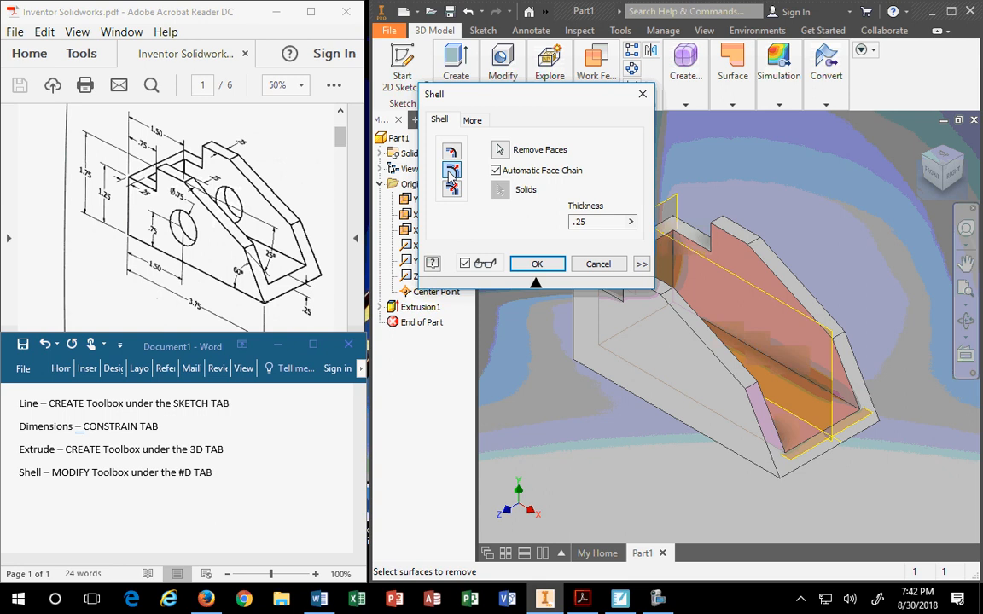
click(451, 151)
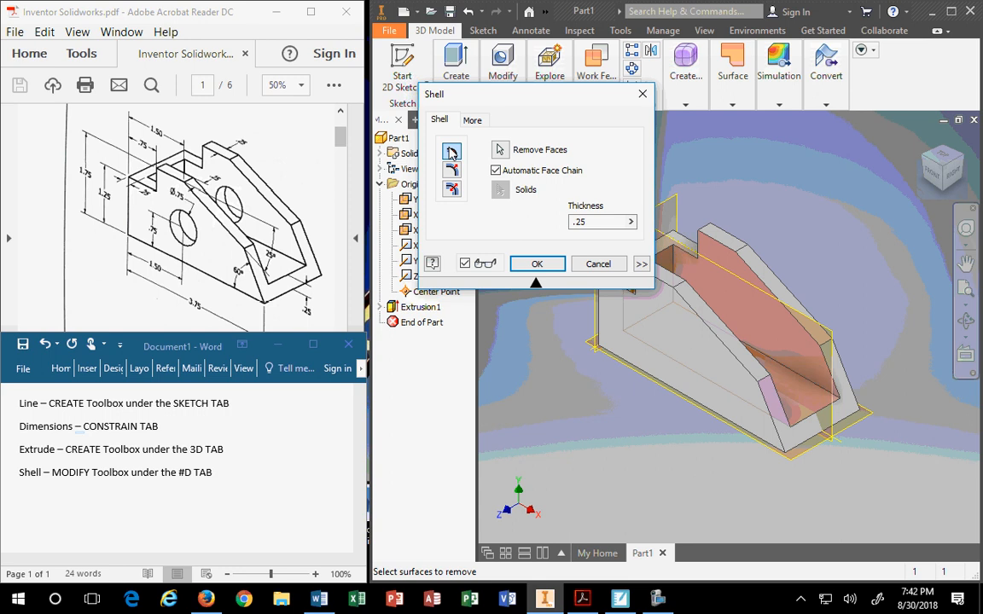
click(452, 169)
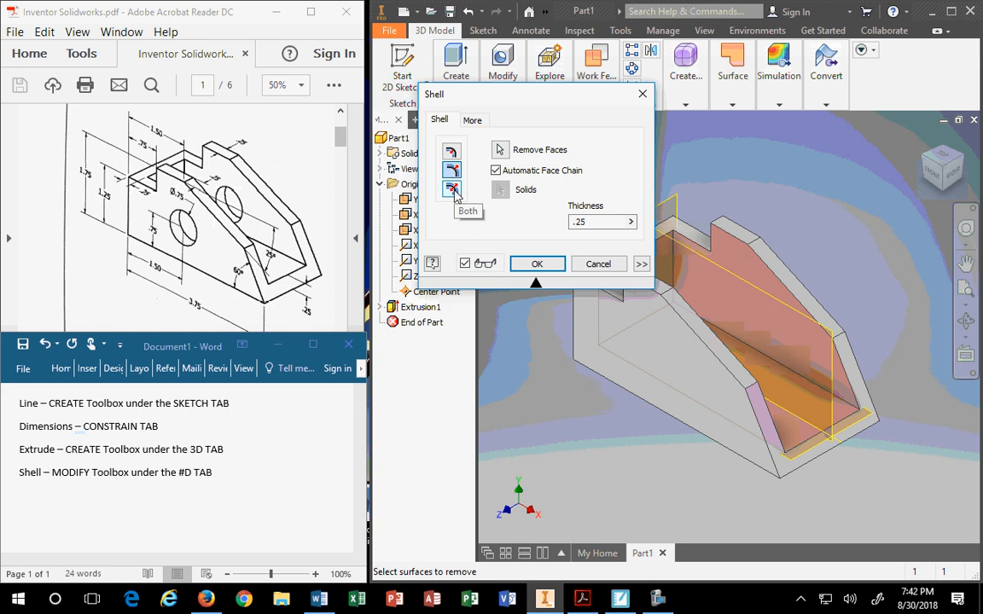
click(453, 189)
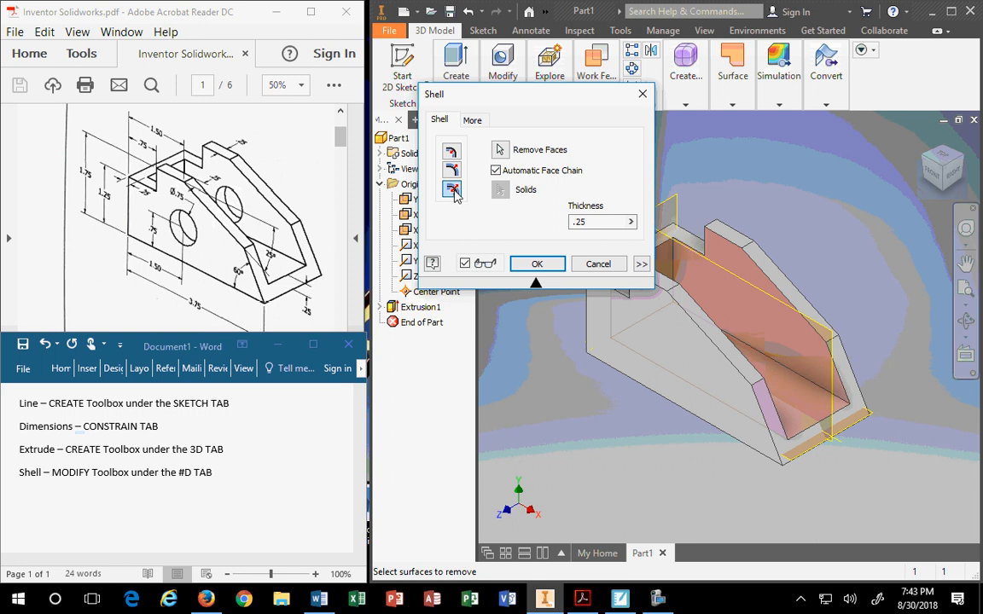
click(452, 171)
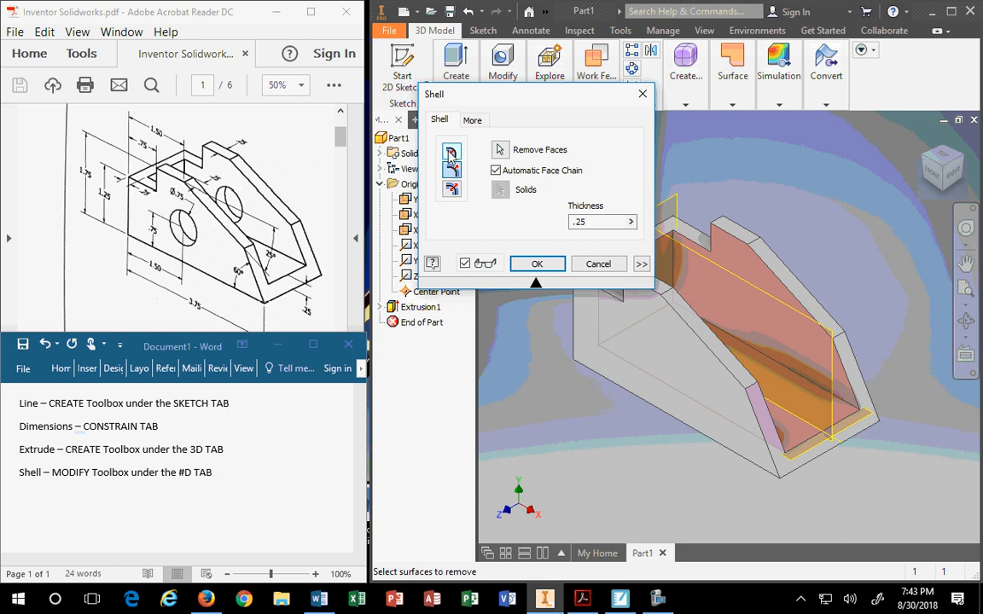
click(452, 151)
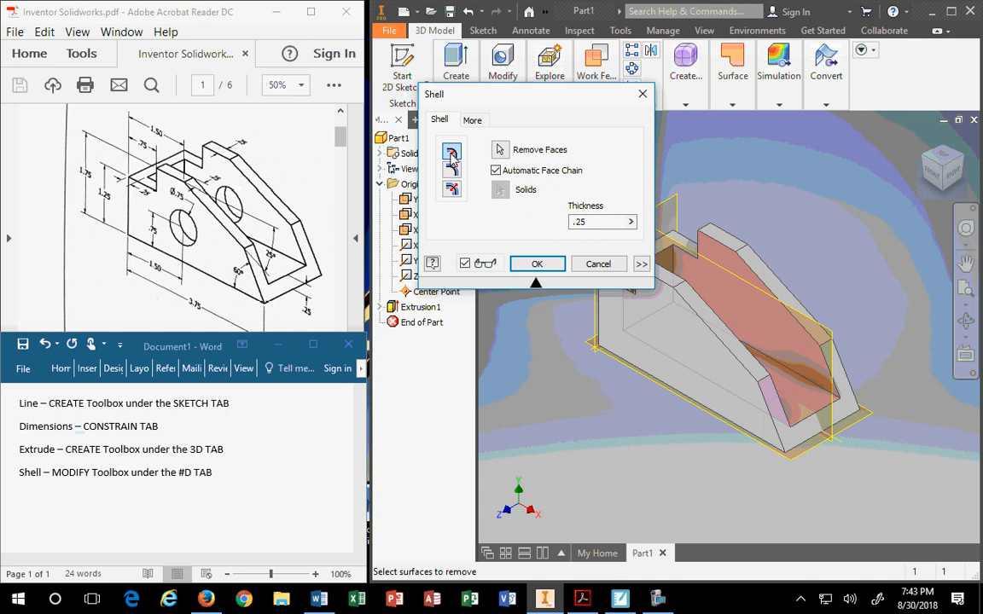
click(451, 171)
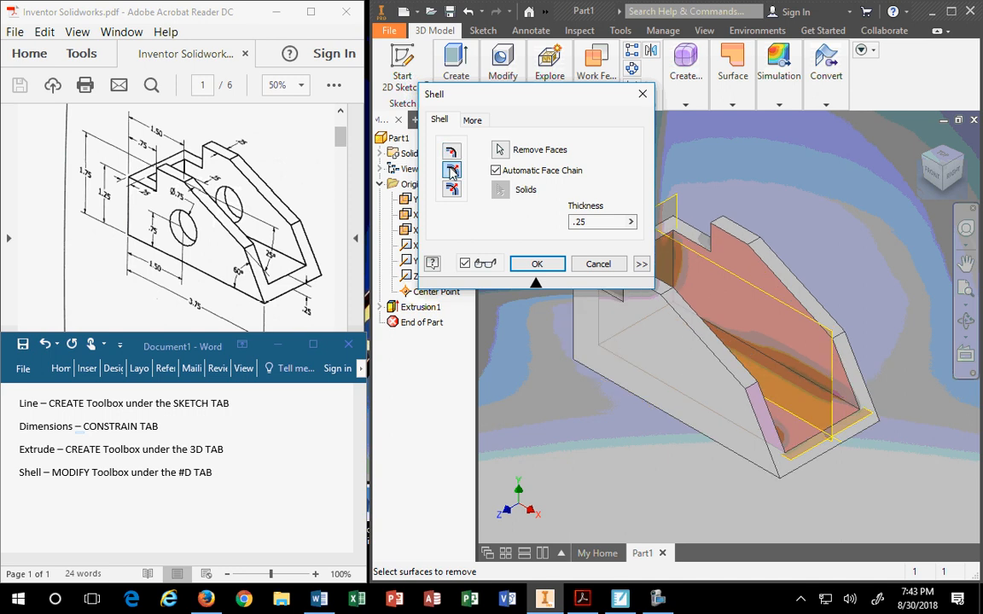
click(452, 155)
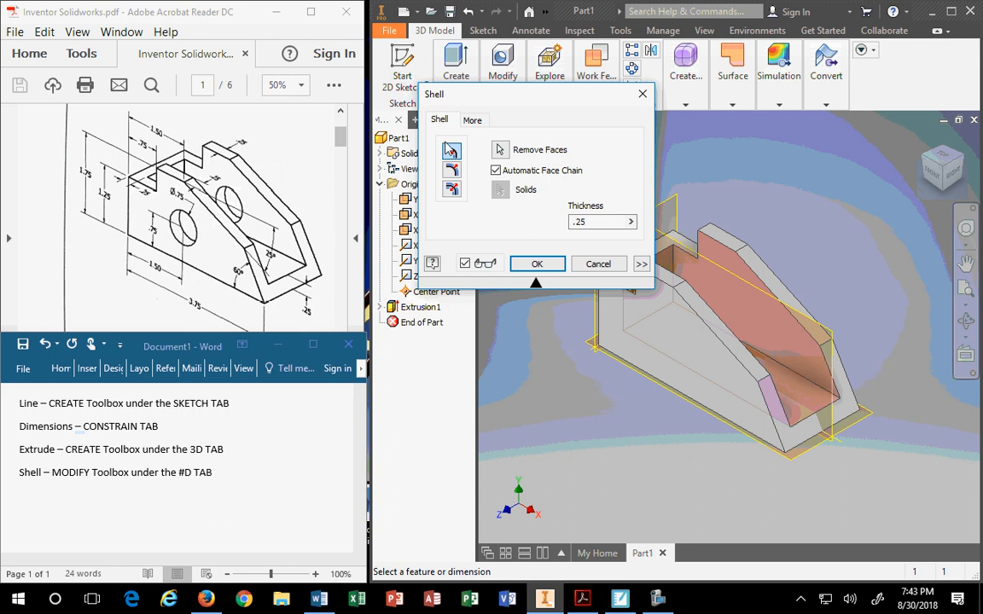
Apply the .25 inward shell to create Shell1, then bring up the Modify panel's tools.
click(537, 264)
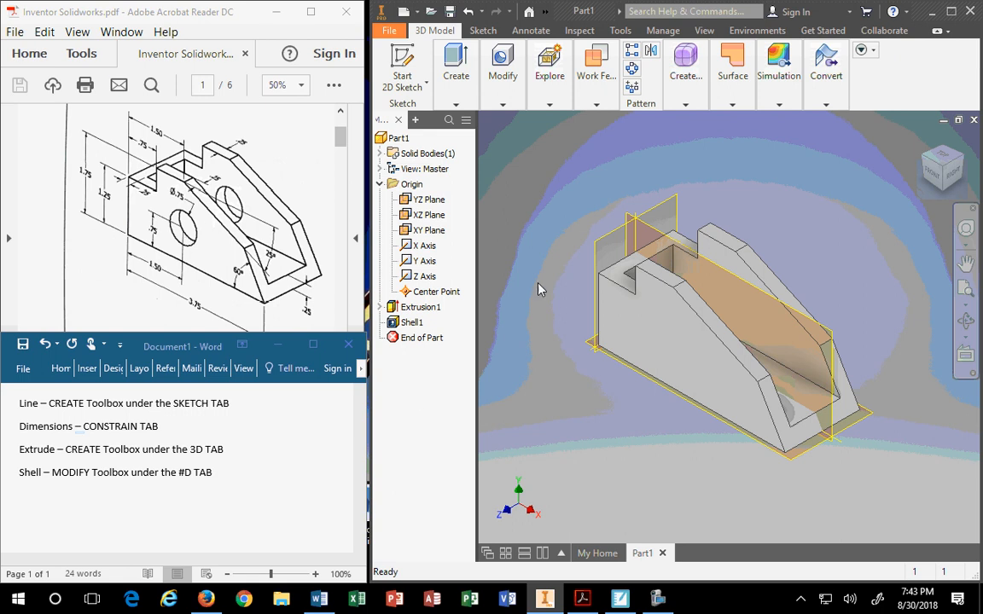
click(502, 103)
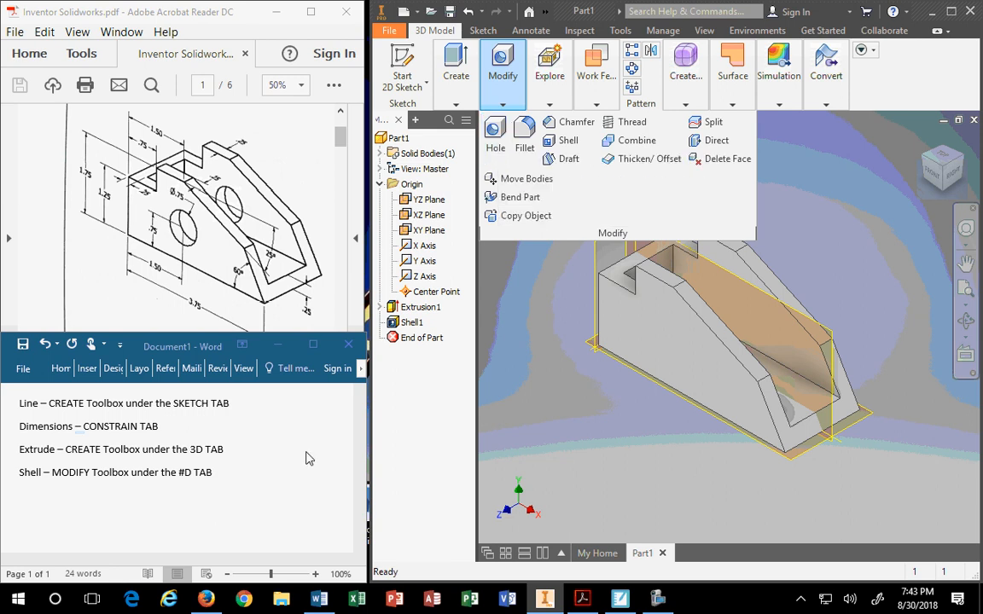
Start a 'Hole -' line and correct '#D TAB' to '3D TAB' on the Shell note.
click(218, 475)
key(Return)
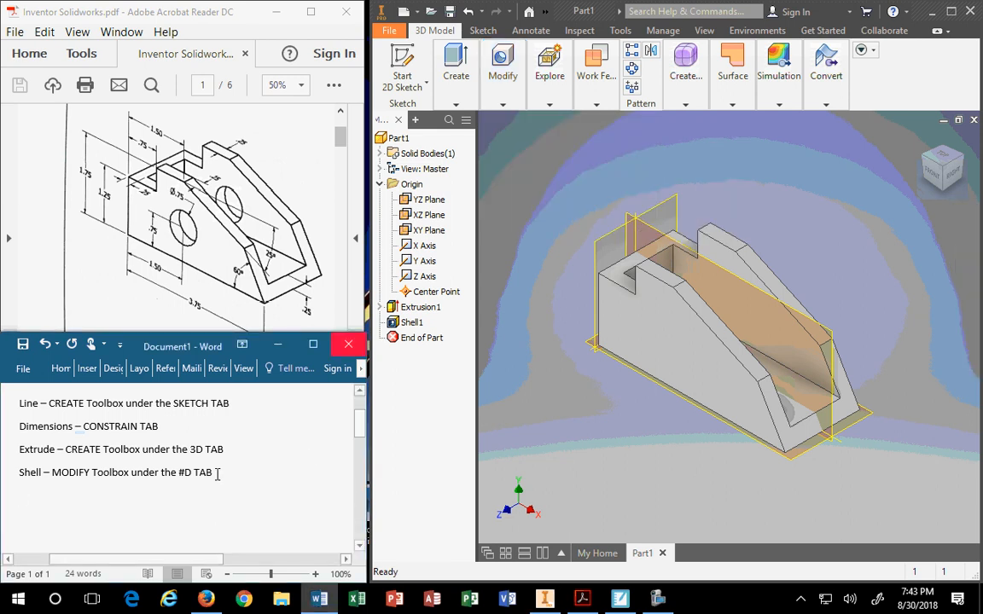
text(Hole -)
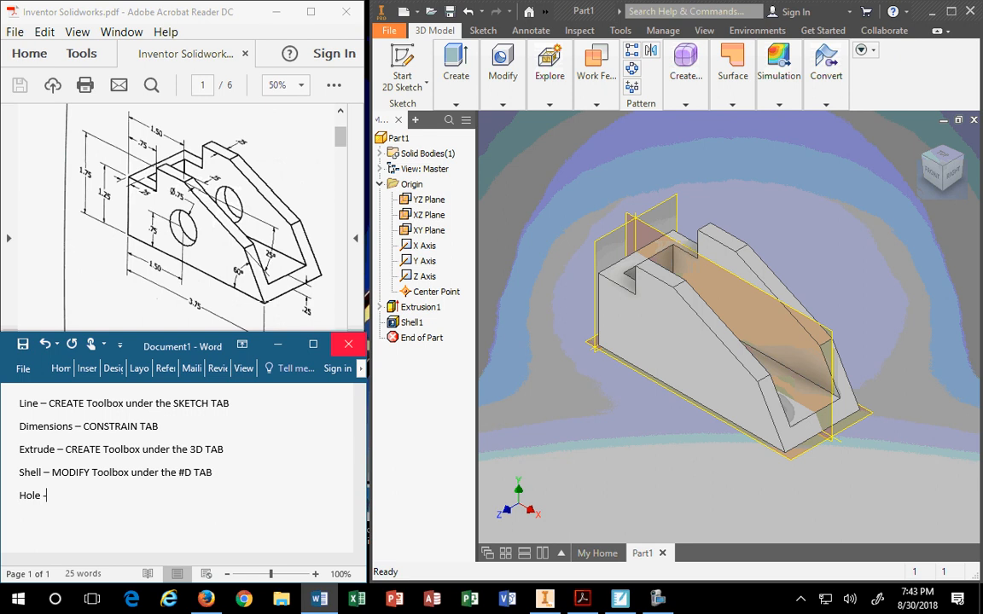
key(shift+Up)
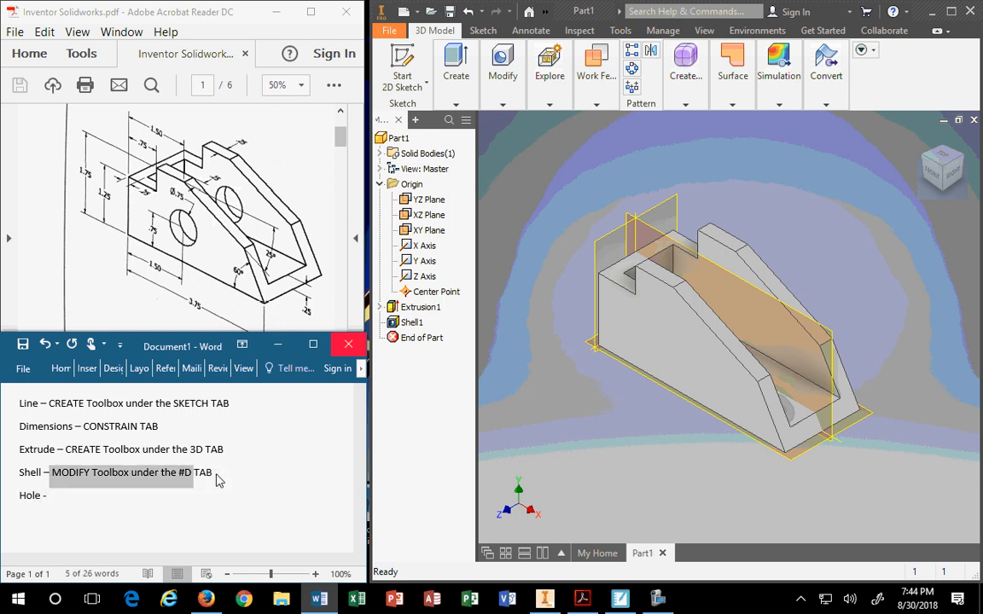
key(Left)
key(Right)
key(Right)
key(Right)
key(Right)
key(Right)
key(Right)
key(Right)
key(Right)
key(Right)
key(Right)
key(Right)
key(Right)
key(Right)
key(Right)
key(Right)
key(Right)
key(Right)
key(Right)
key(Right)
key(Right)
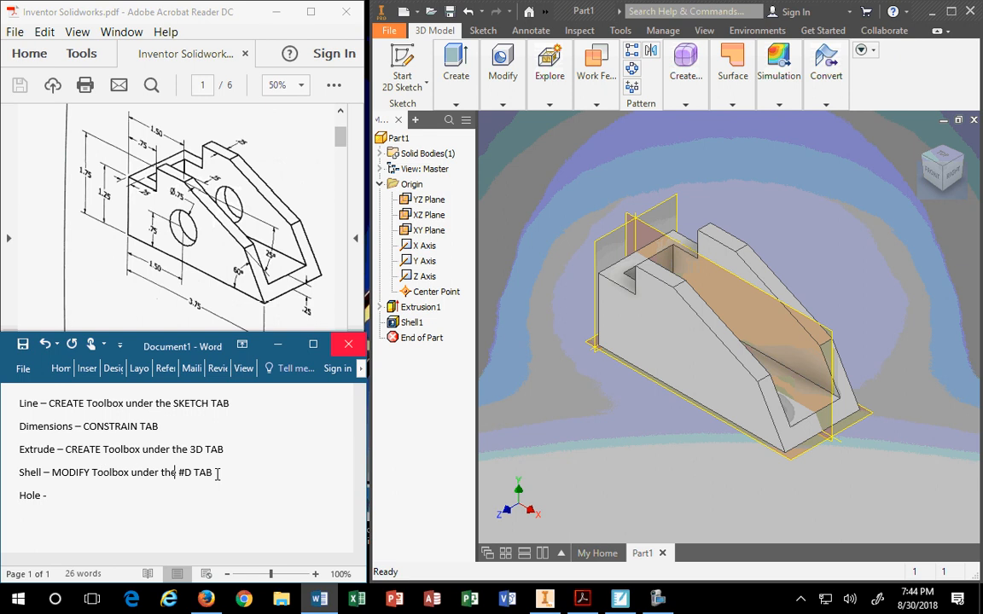
key(BackSpace)
text(3)
Copy 'MODIFY Toolbox under the 3D TAB' from the Shell line onto the Hole line.
key(Right)
key(Right)
key(Right)
key(Right)
key(Right)
key(shift+Left)
key(shift+Left)
key(shift+Left)
key(shift+Left)
key(shift+Left)
key(shift+Left)
key(shift+Left)
key(shift+Left)
key(shift+Left)
key(shift+Left)
key(shift+Left)
key(shift+Left)
key(shift+Left)
key(shift+Left)
key(shift+Left)
key(shift+Left)
key(shift+Left)
key(shift+Left)
key(shift+Left)
key(shift+Left)
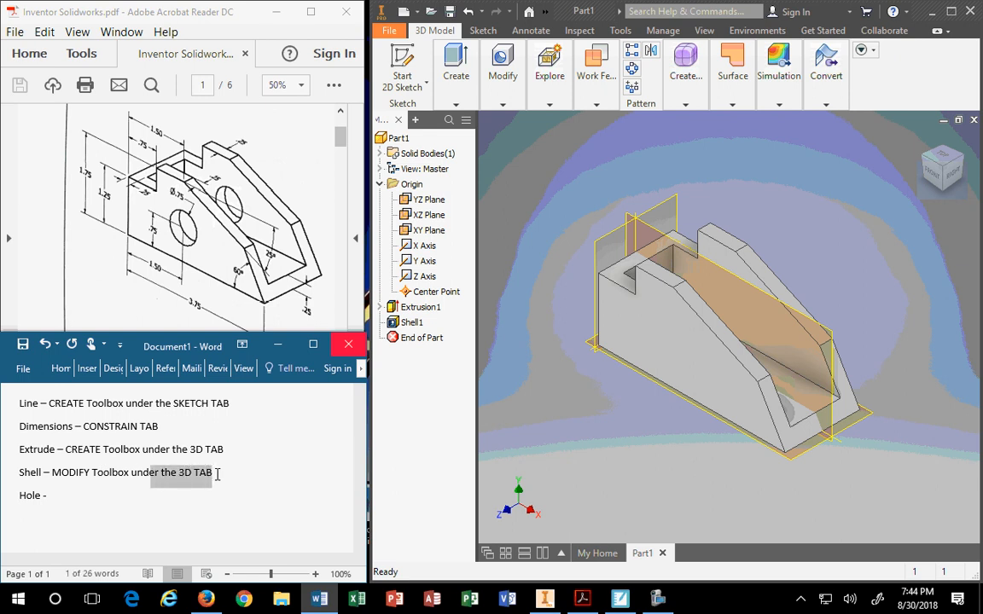
key(shift+Left)
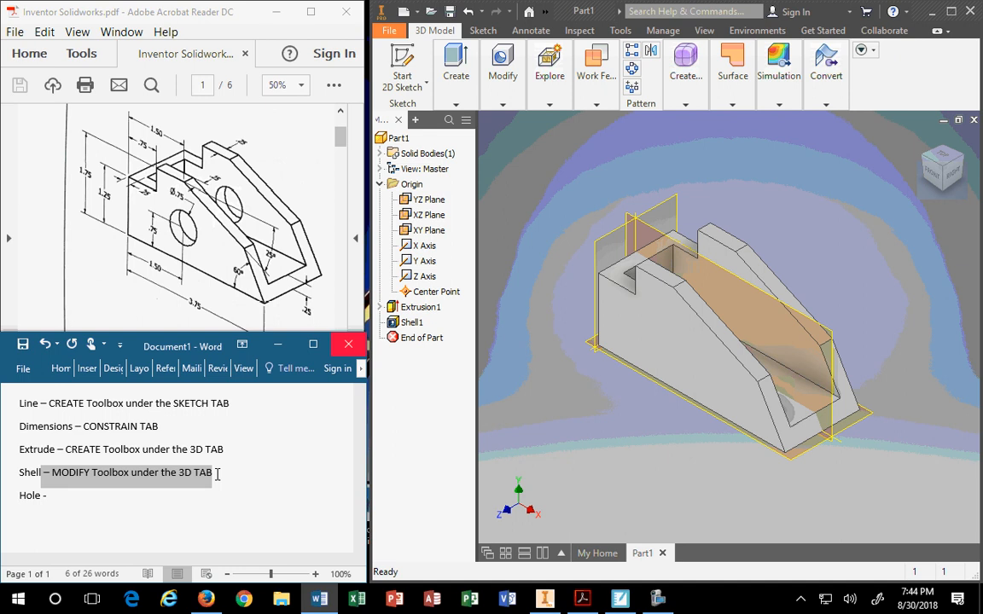
key(ctrl+c)
key(Down)
key(BackSpace)
key(BackSpace)
key(ctrl+v)
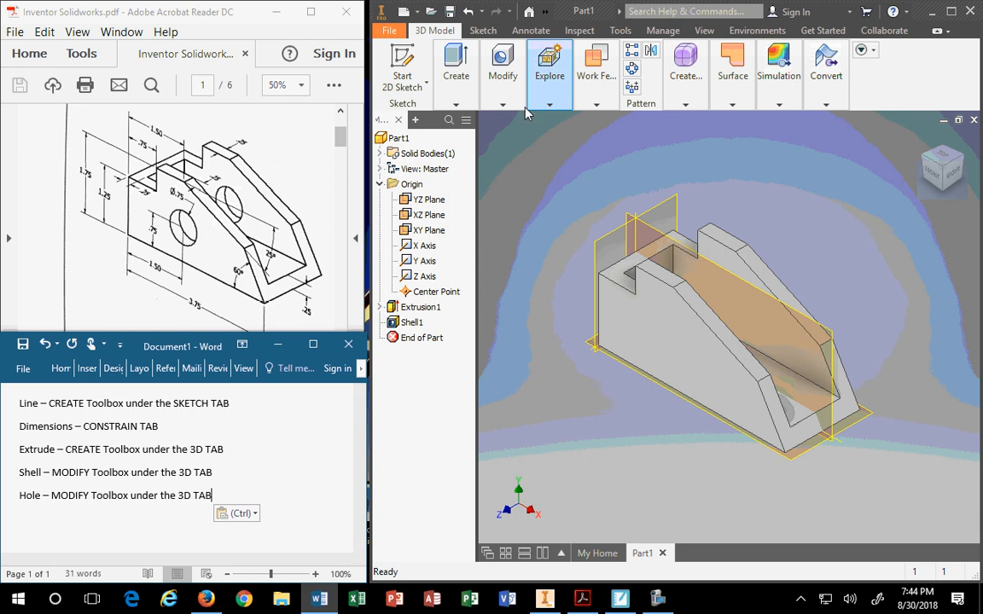
Start a Hole feature from the Modify dropdown on the 3D Model tab.
click(502, 104)
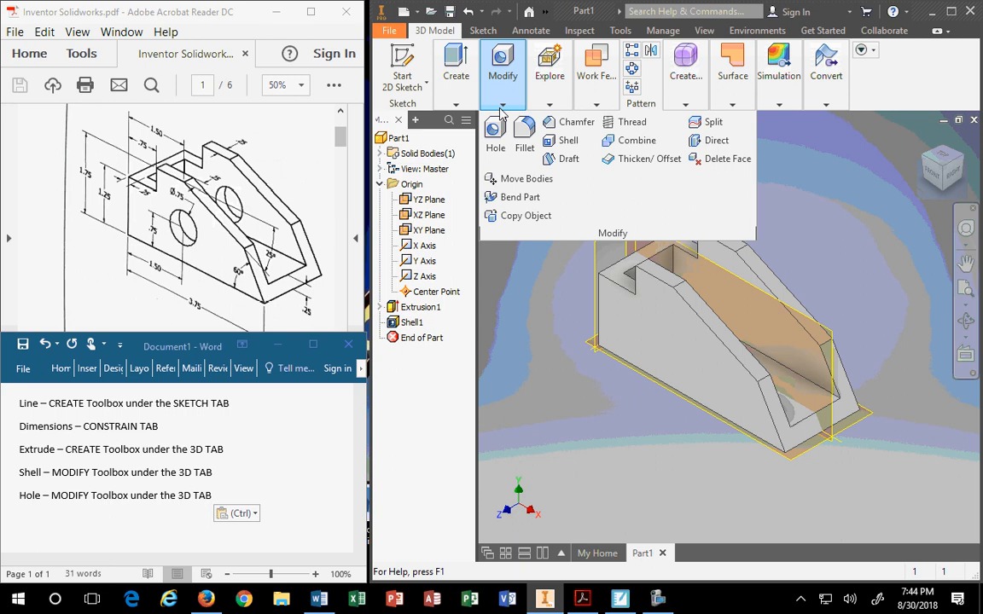
click(495, 139)
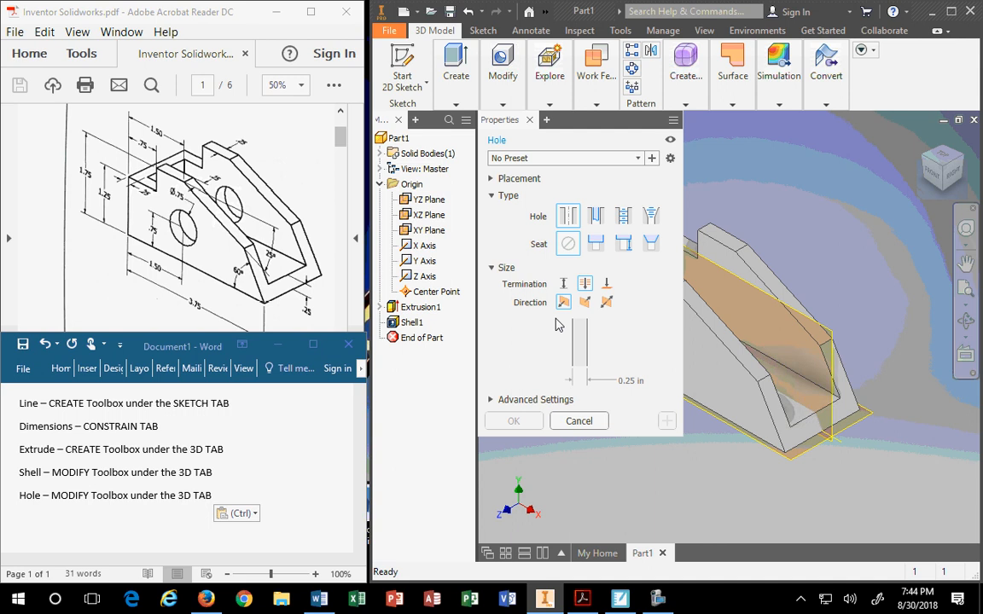
Widen and reposition the Hole Properties panel and expand its Placement settings.
click(732, 69)
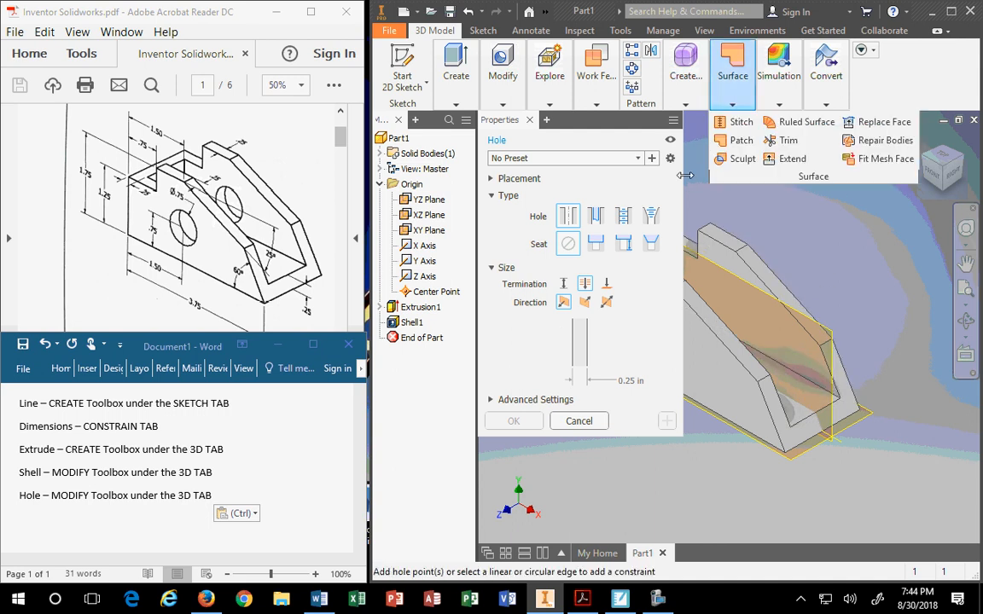
drag(682, 175, 857, 175)
drag(703, 123, 475, 54)
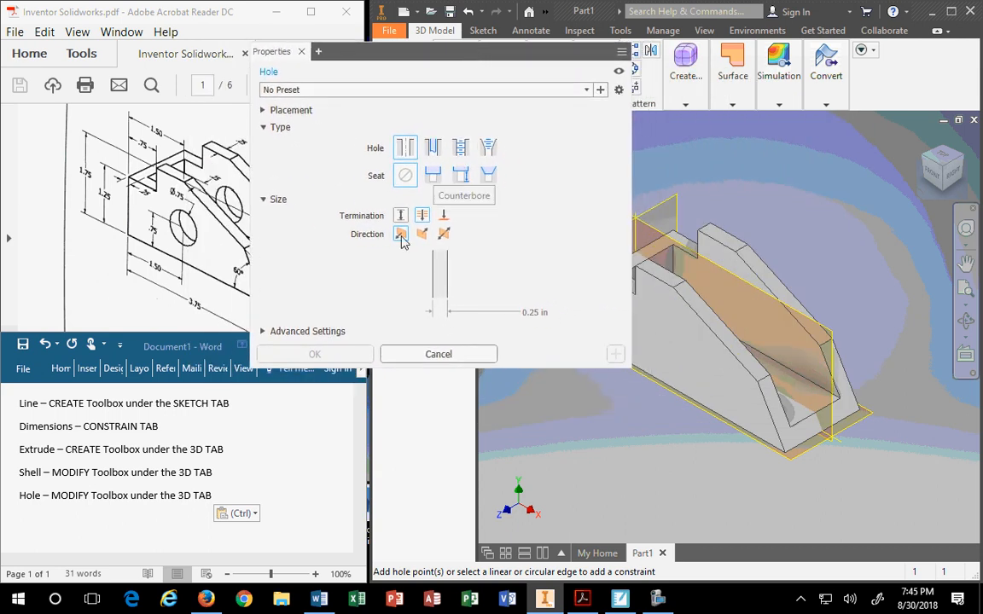
click(264, 111)
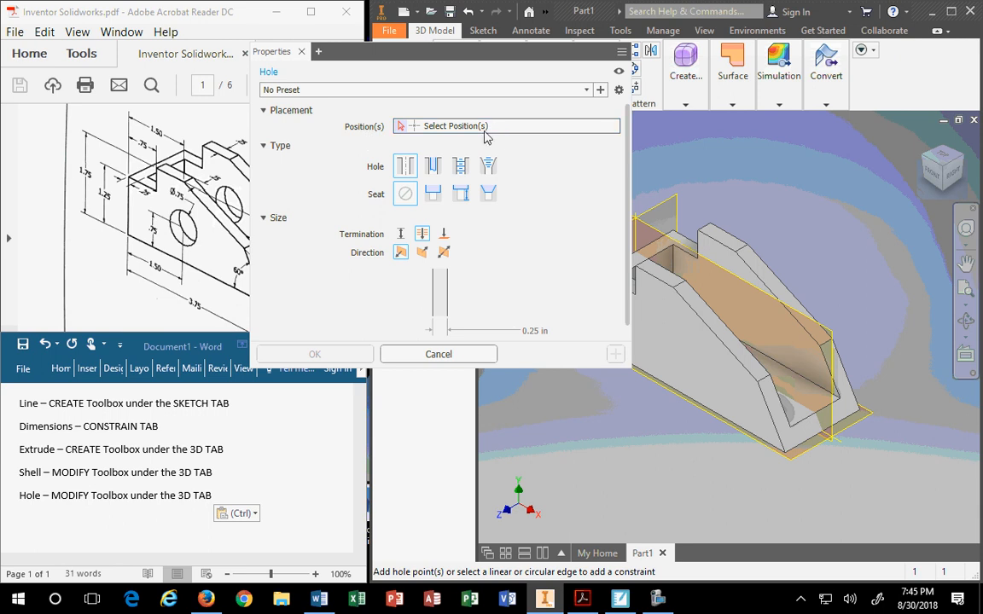
Drop the hole centre on the sloped face and float the Hole Properties panel beside the model.
click(677, 343)
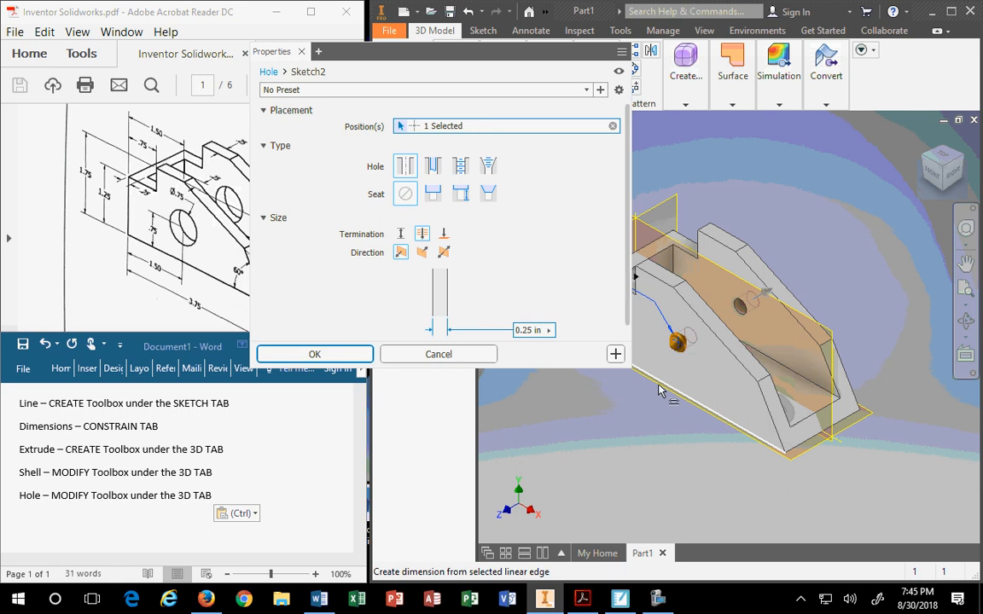
drag(508, 71, 380, 198)
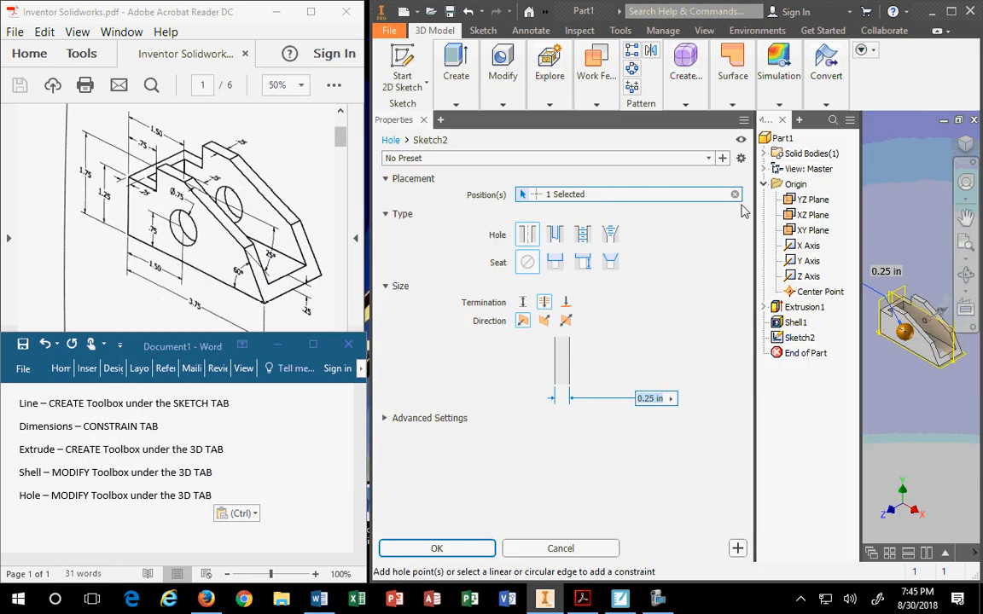
drag(585, 116, 237, 138)
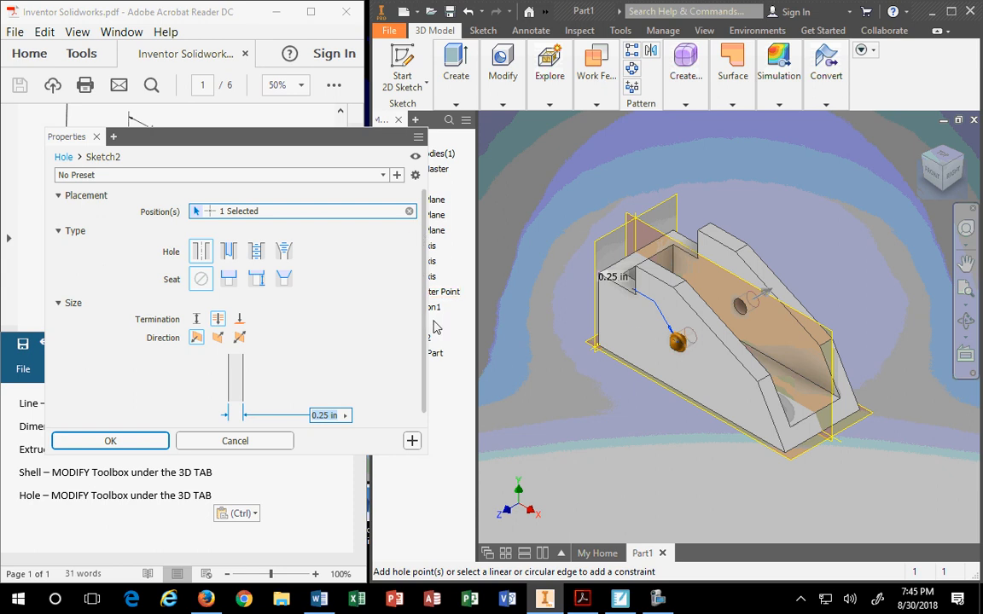
mouse_move(431, 320)
mouse_down()
mouse_move(546, 332)
mouse_move(424, 335)
mouse_up()
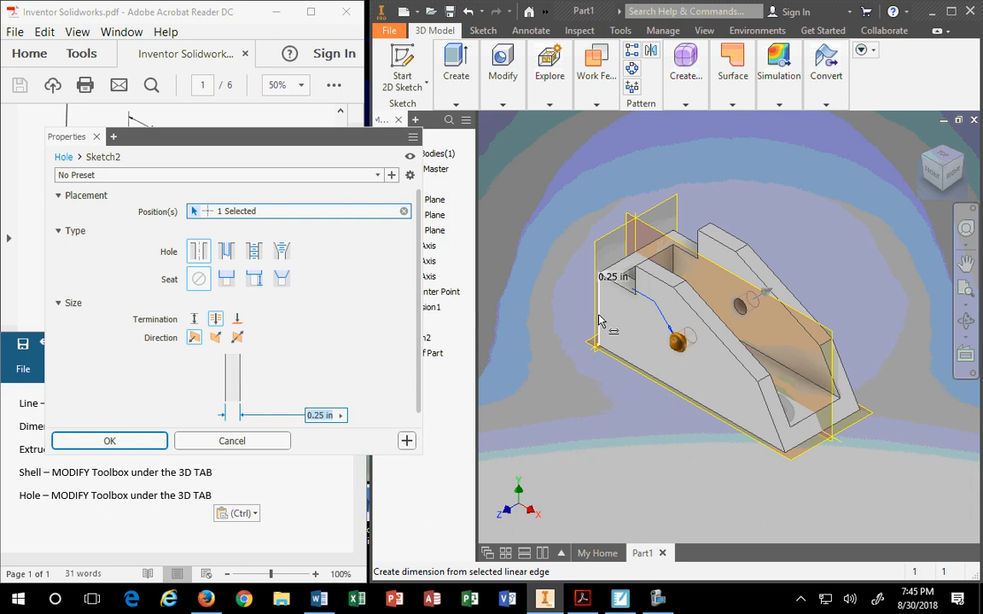
mouse_move(625, 345)
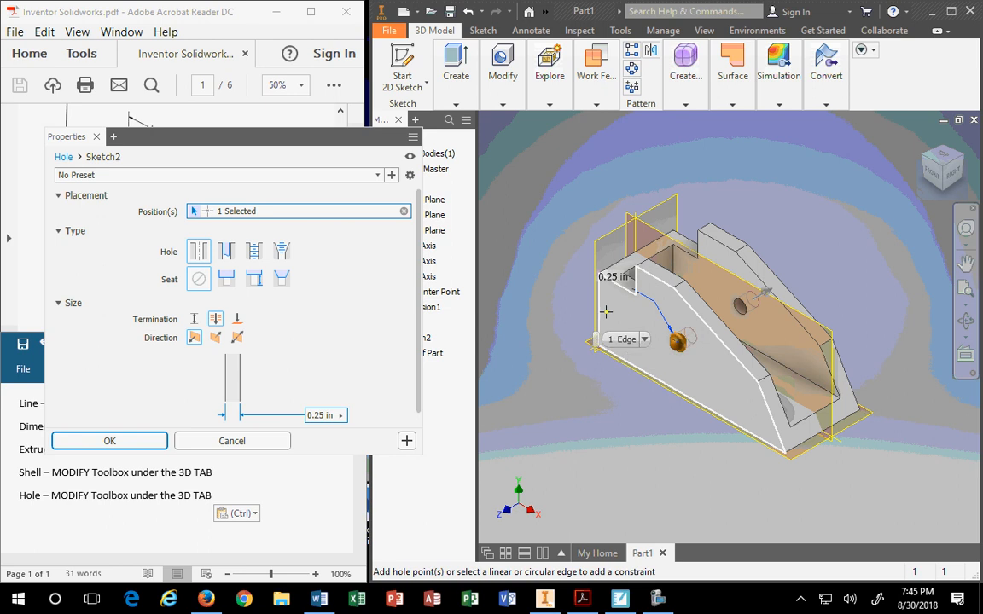
Locate the hole centre 1.5 in from the left edge and .75 in from the bottom edge.
click(600, 306)
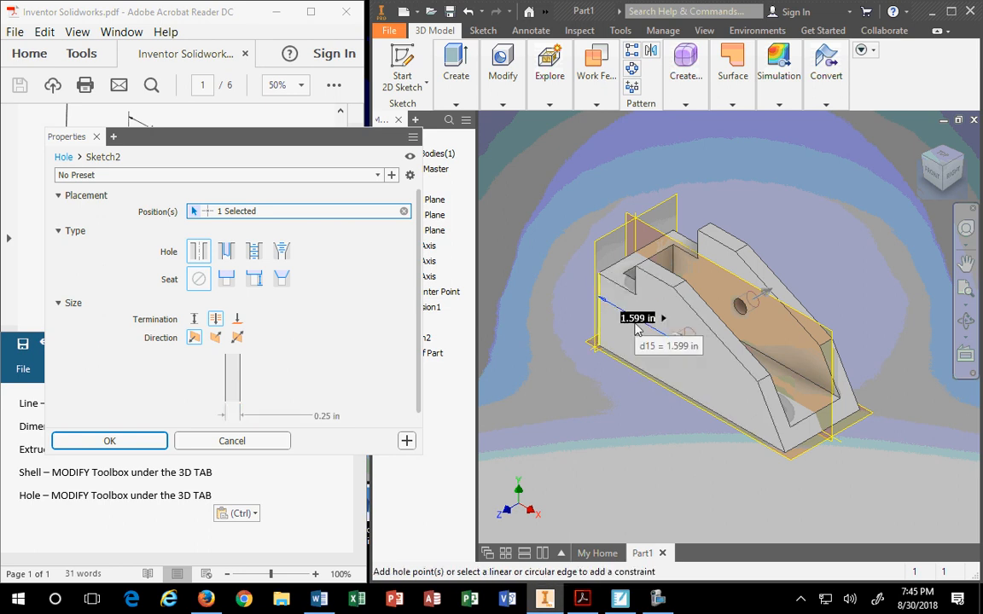
drag(245, 134, 315, 299)
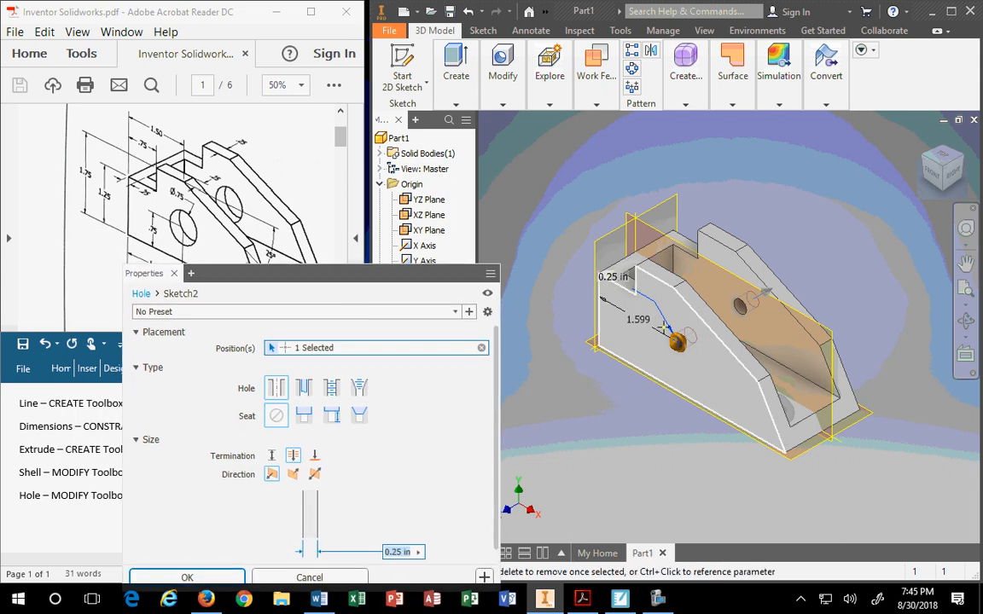
click(641, 324)
text(1.5)
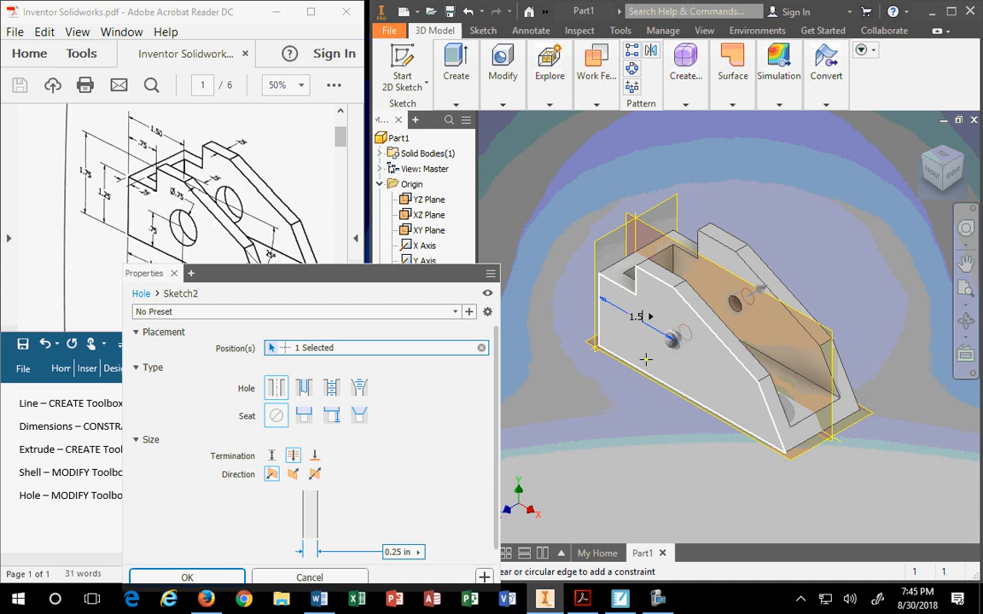
key(Return)
click(650, 377)
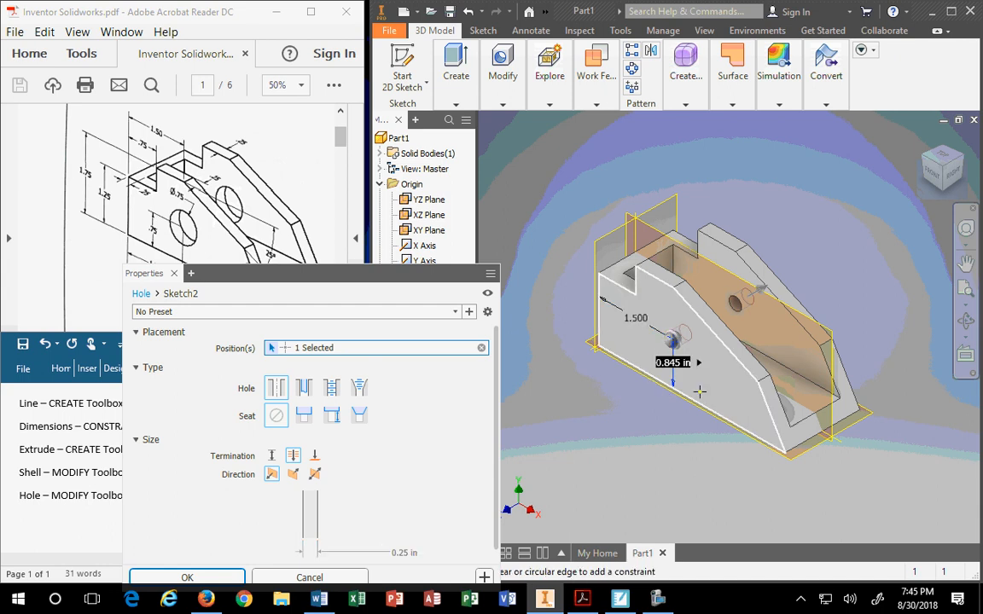
text(.75)
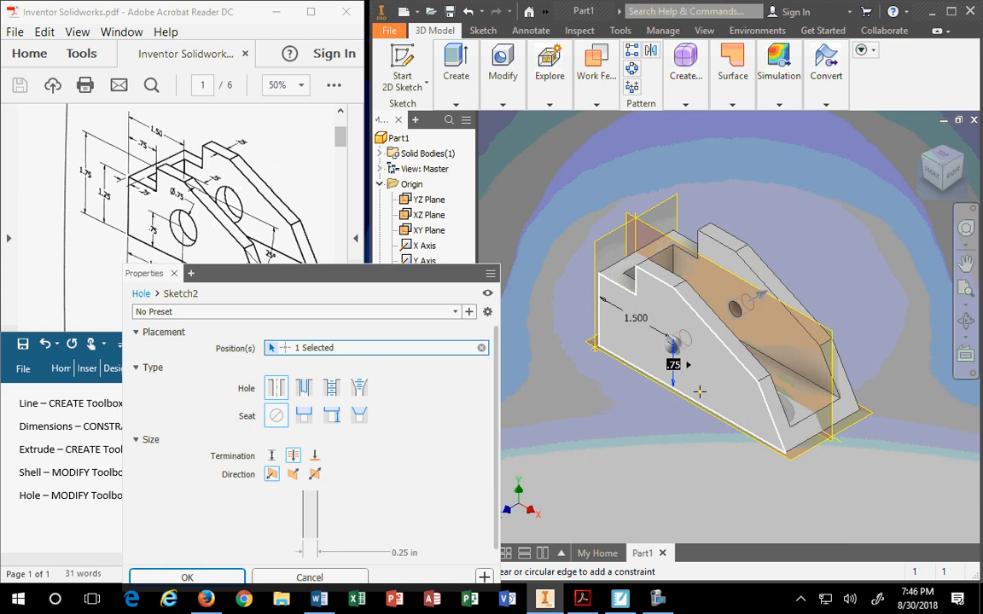
key(Return)
drag(406, 273, 418, 133)
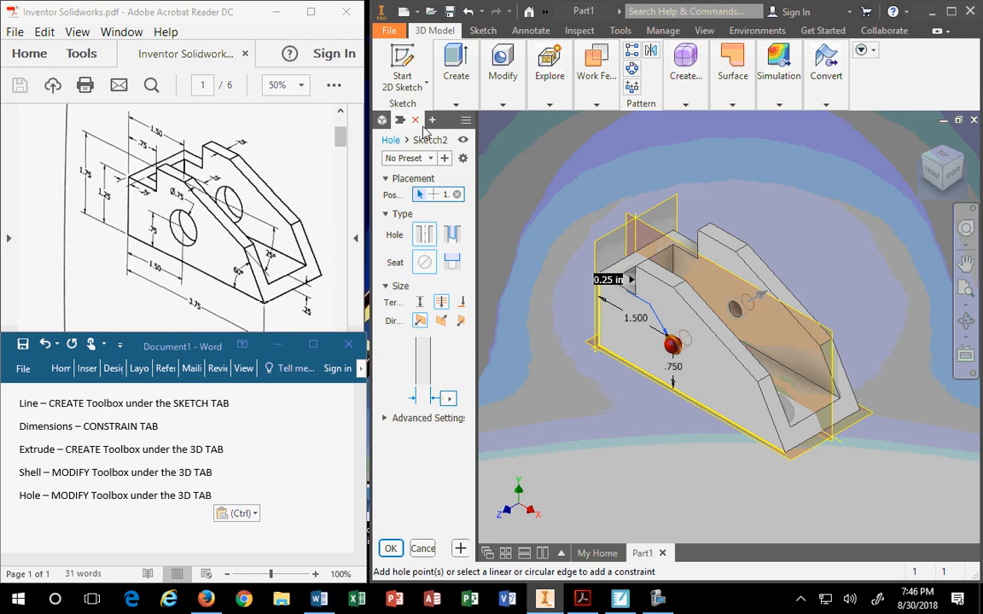
Move the Hole Properties panel aside and change the hole diameter from 0.25 in to .75 in.
drag(447, 127, 385, 157)
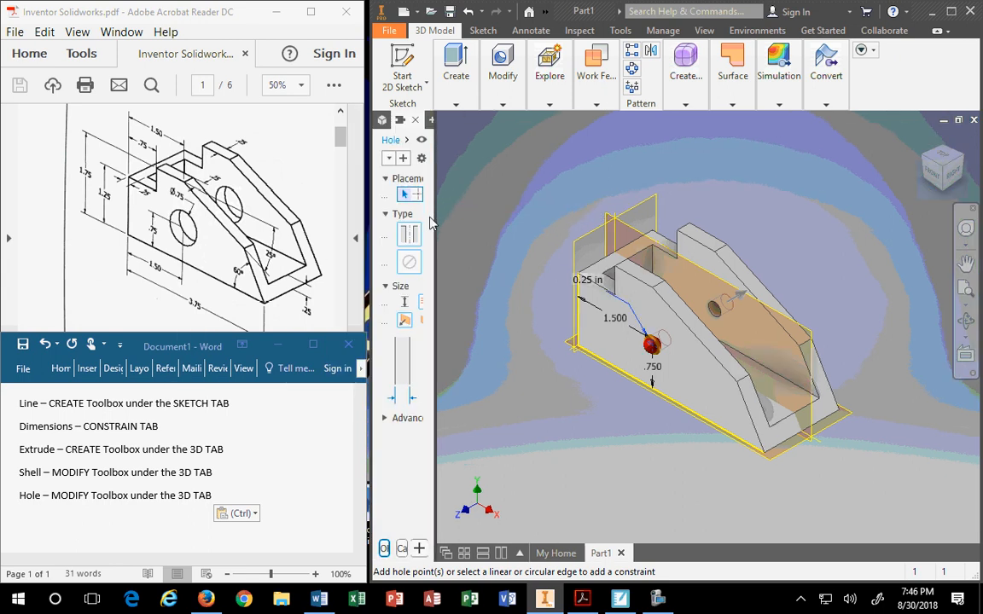
drag(436, 216, 535, 226)
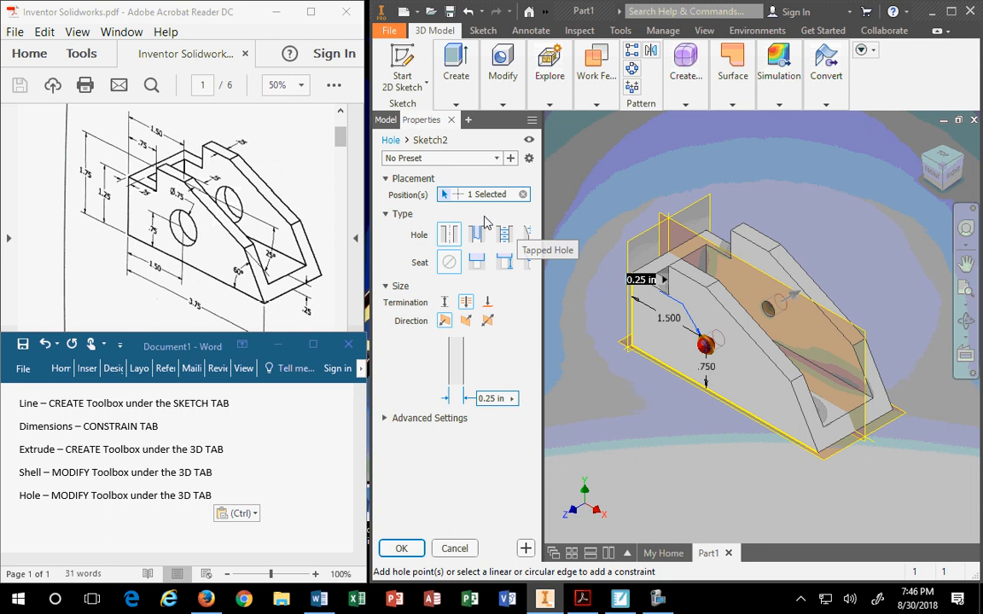
drag(423, 113, 483, 162)
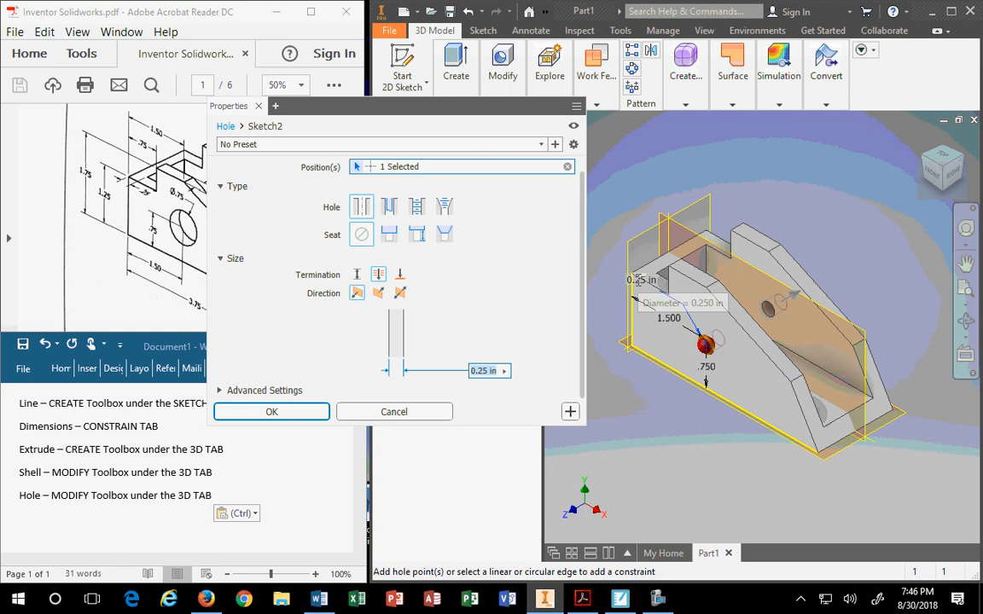
click(642, 280)
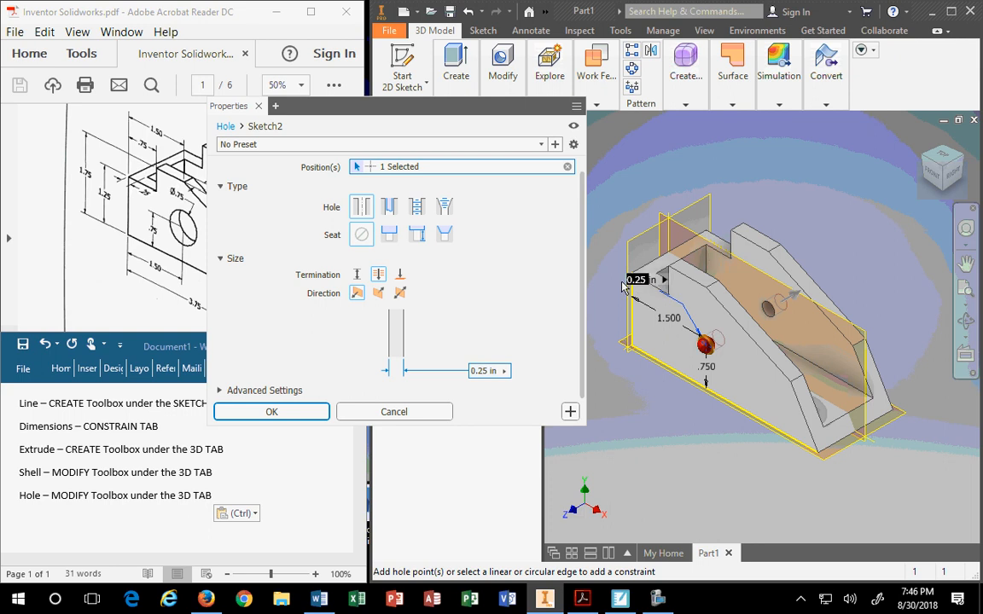
text(.)
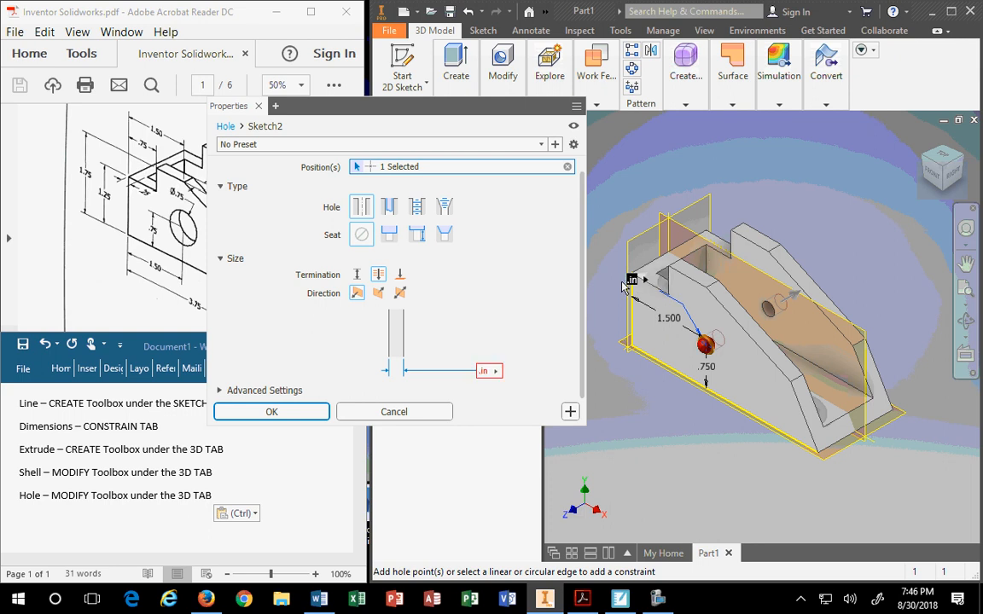
text(75)
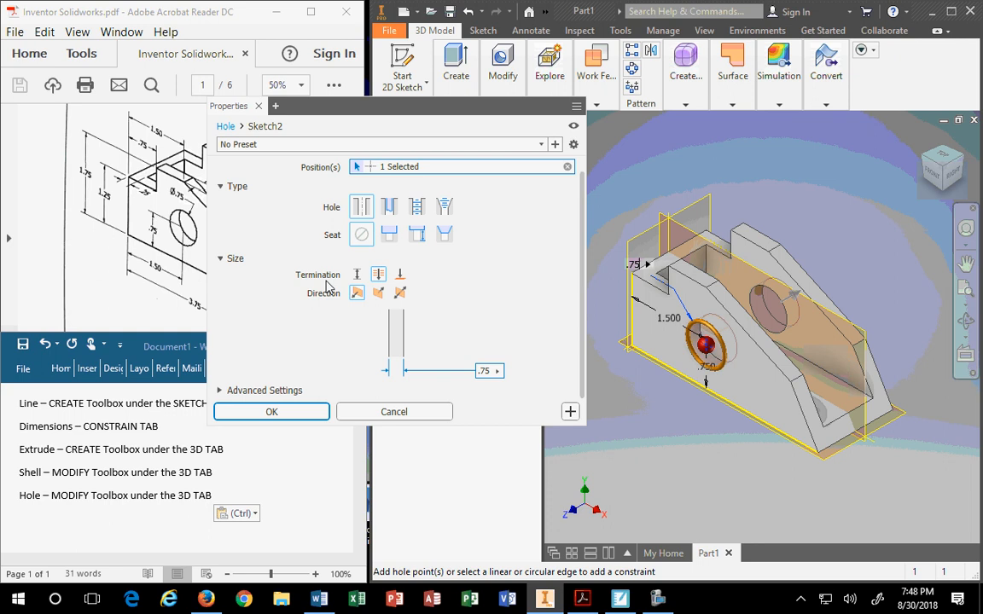
Set the .75 in hole's termination to Through All and create it as Hole1.
click(378, 280)
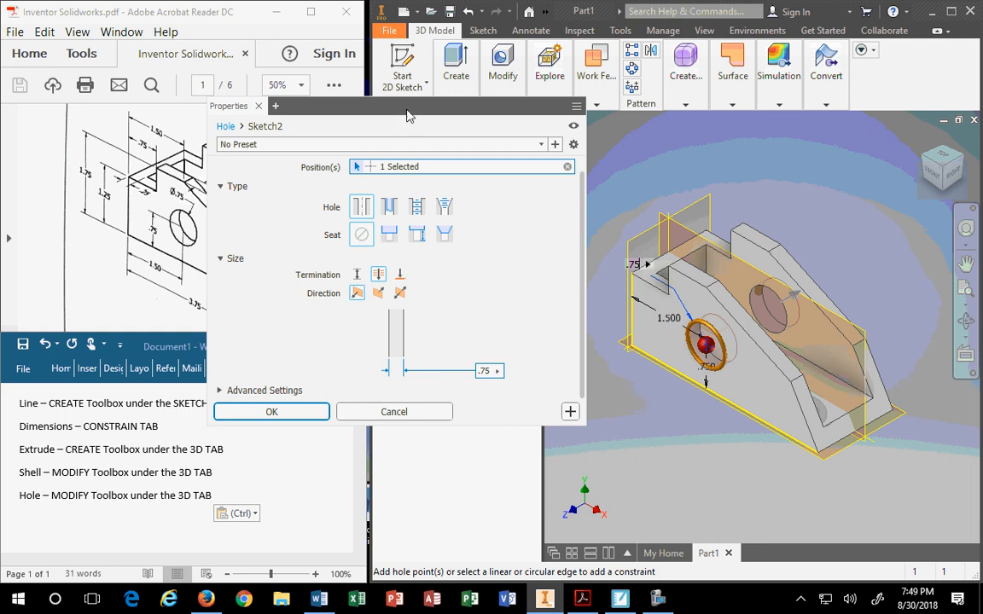
drag(407, 116, 446, 234)
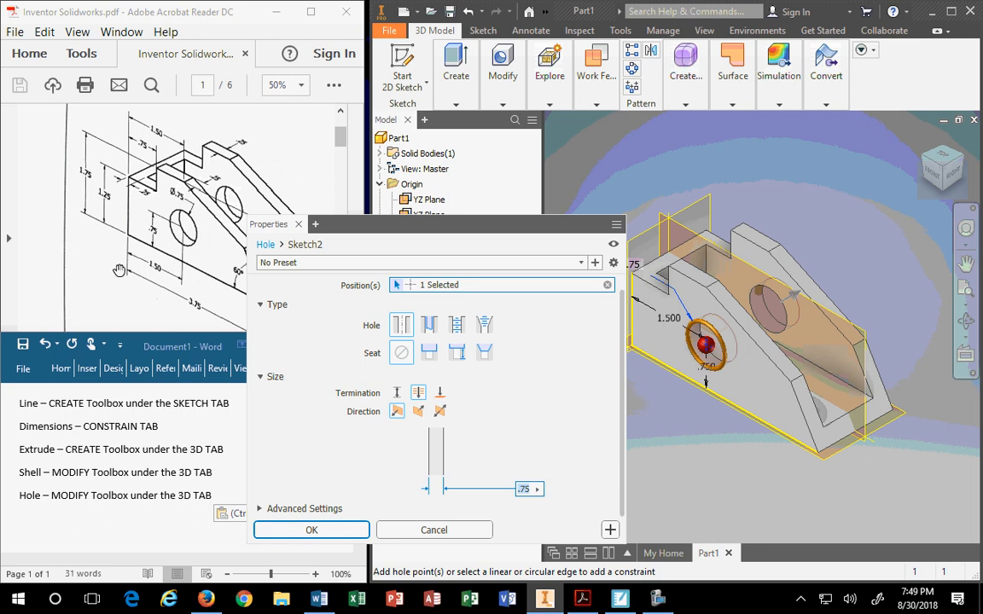
click(439, 393)
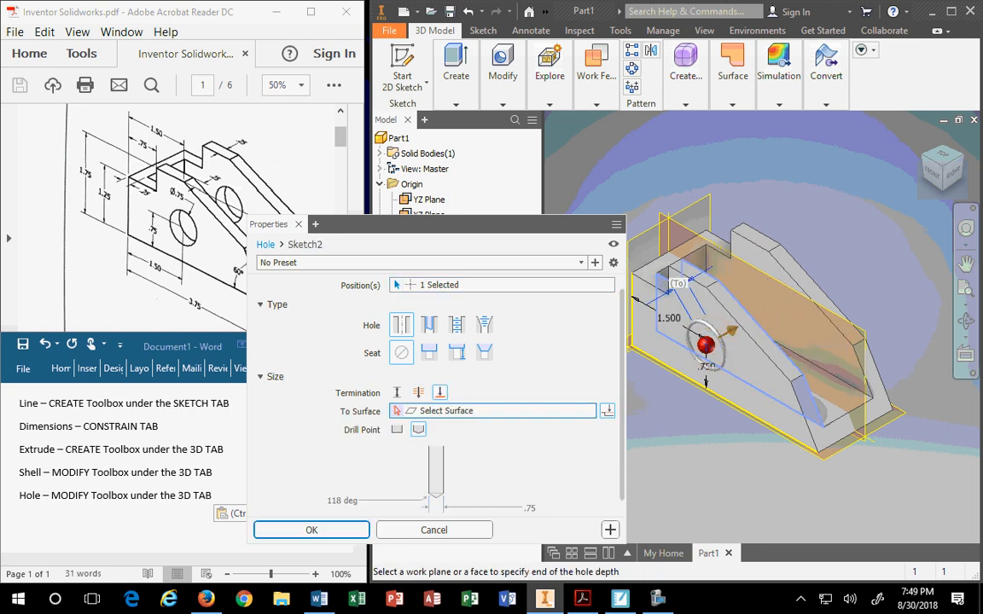
click(721, 329)
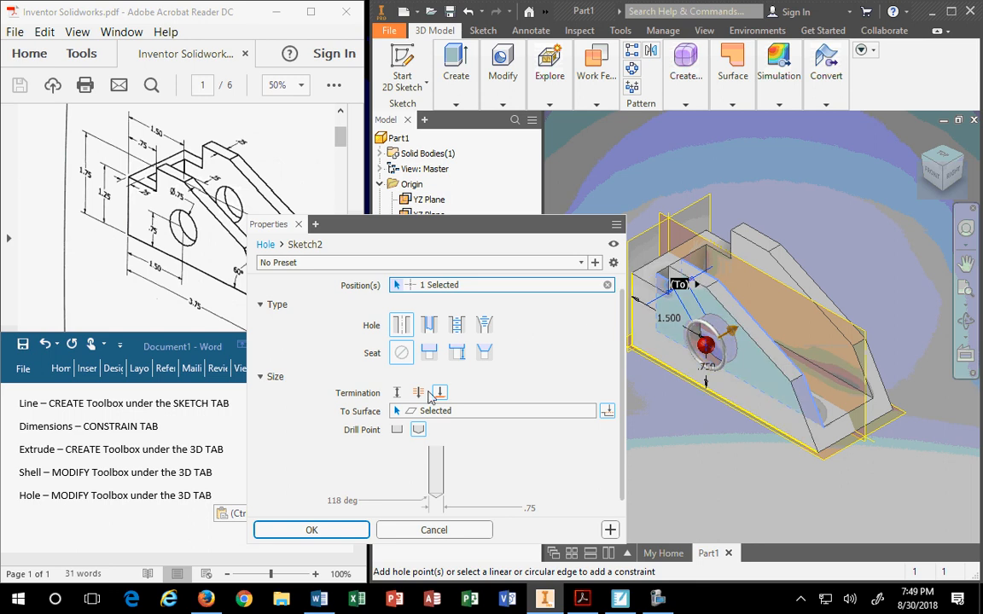
click(418, 393)
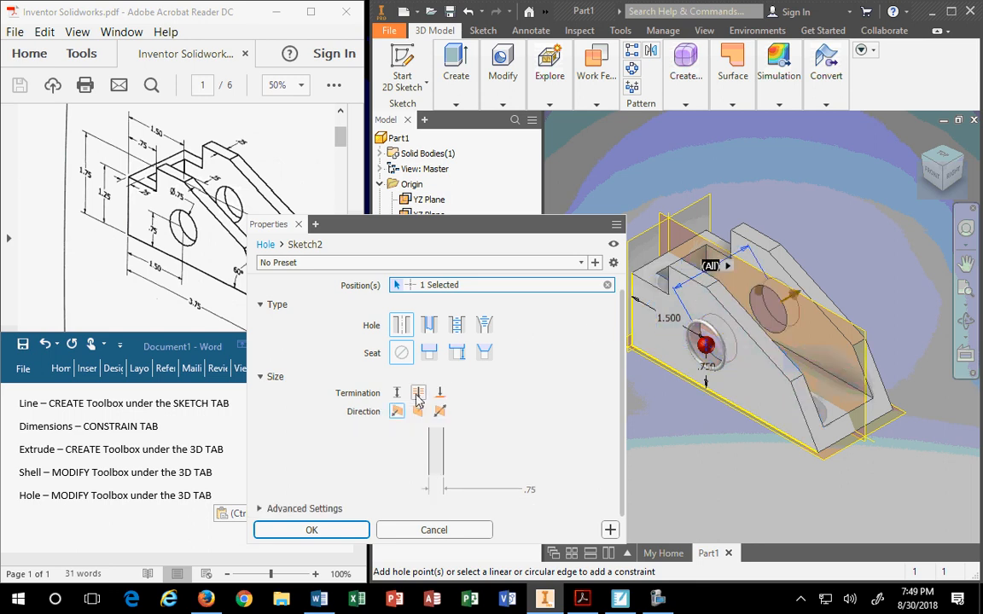
click(528, 490)
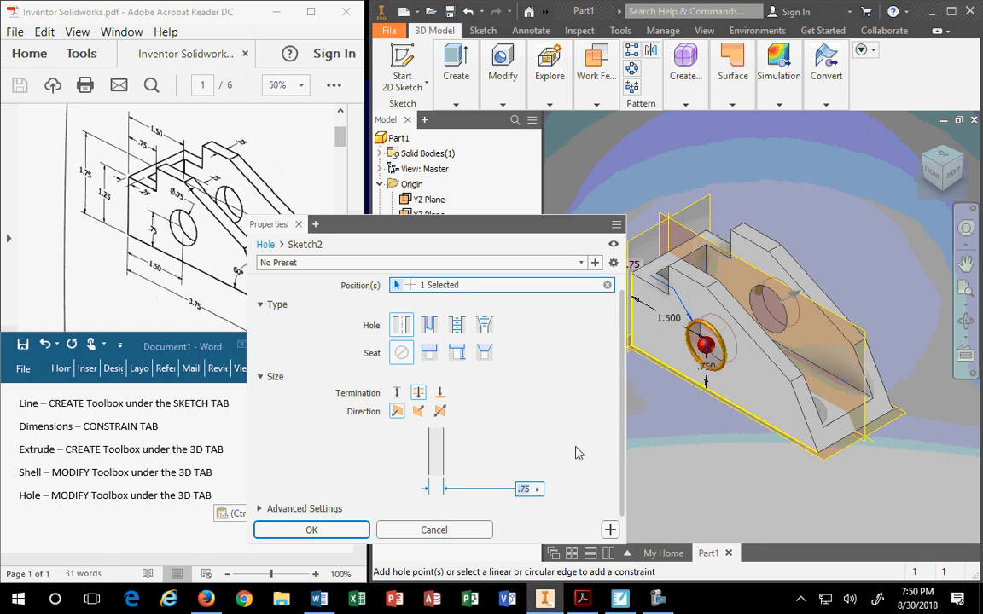
drag(511, 225, 486, 196)
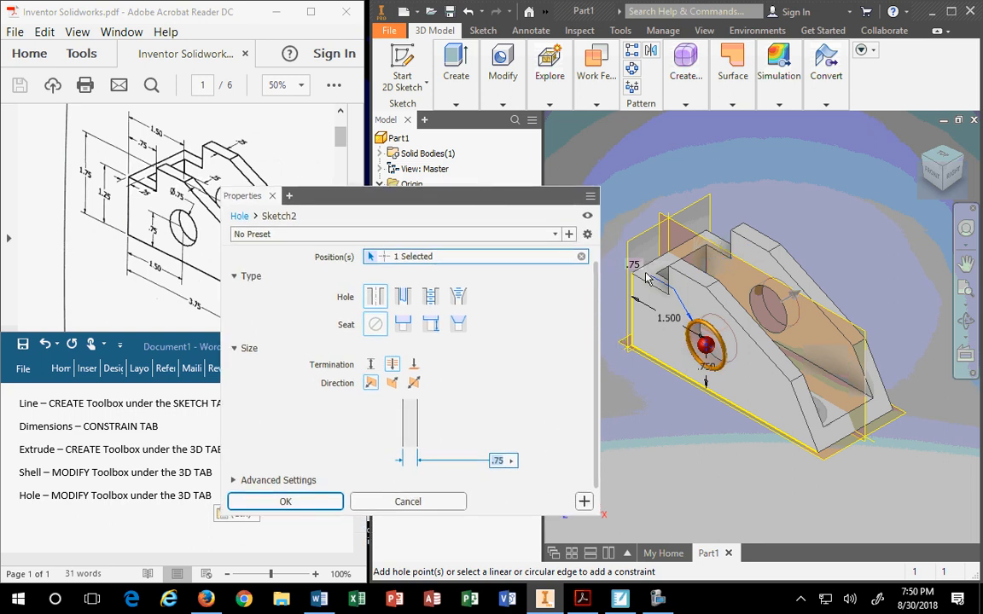
click(285, 502)
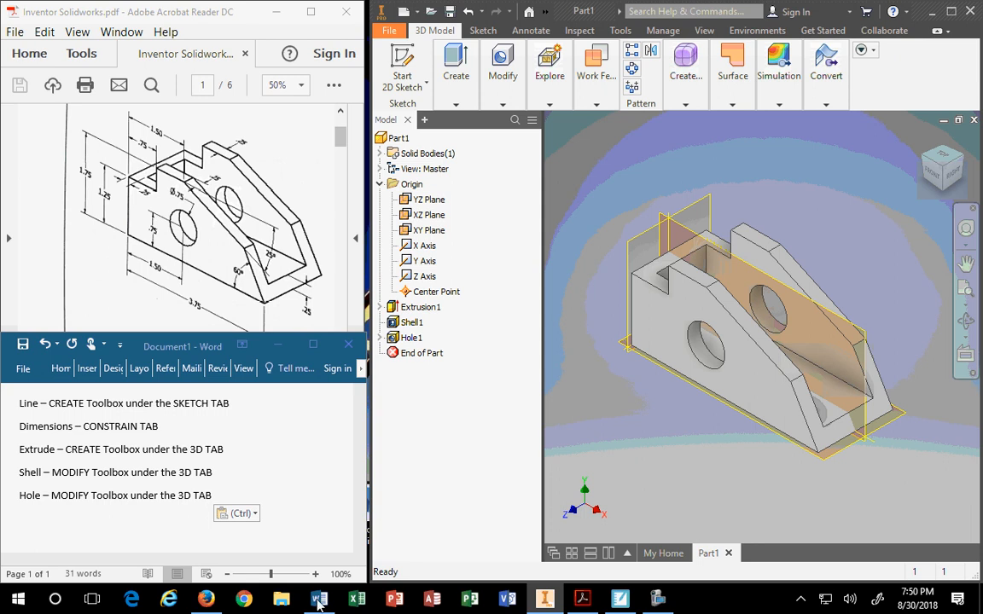
Bring up the screen recorder's control window from the taskbar.
click(659, 601)
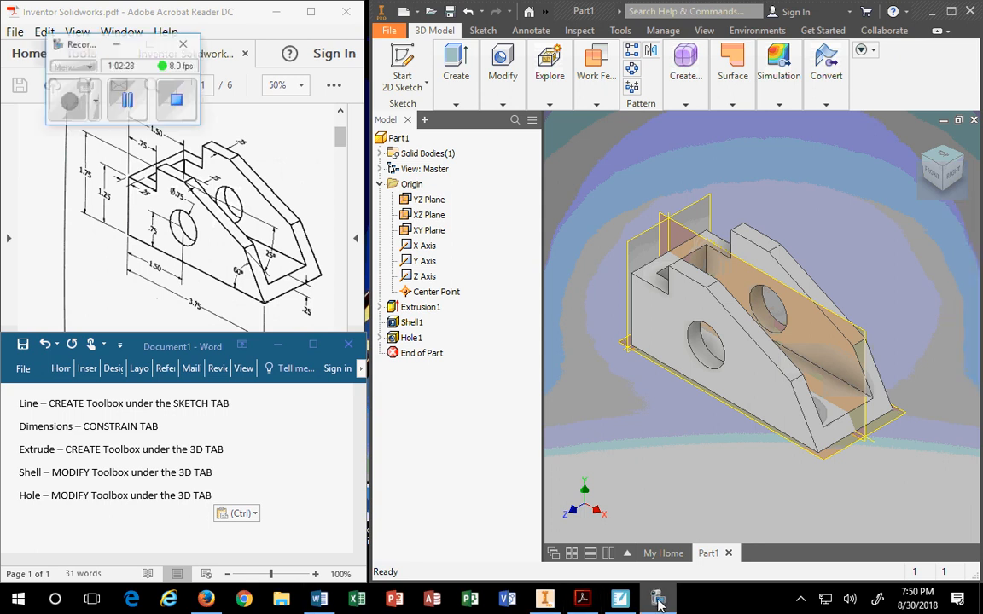